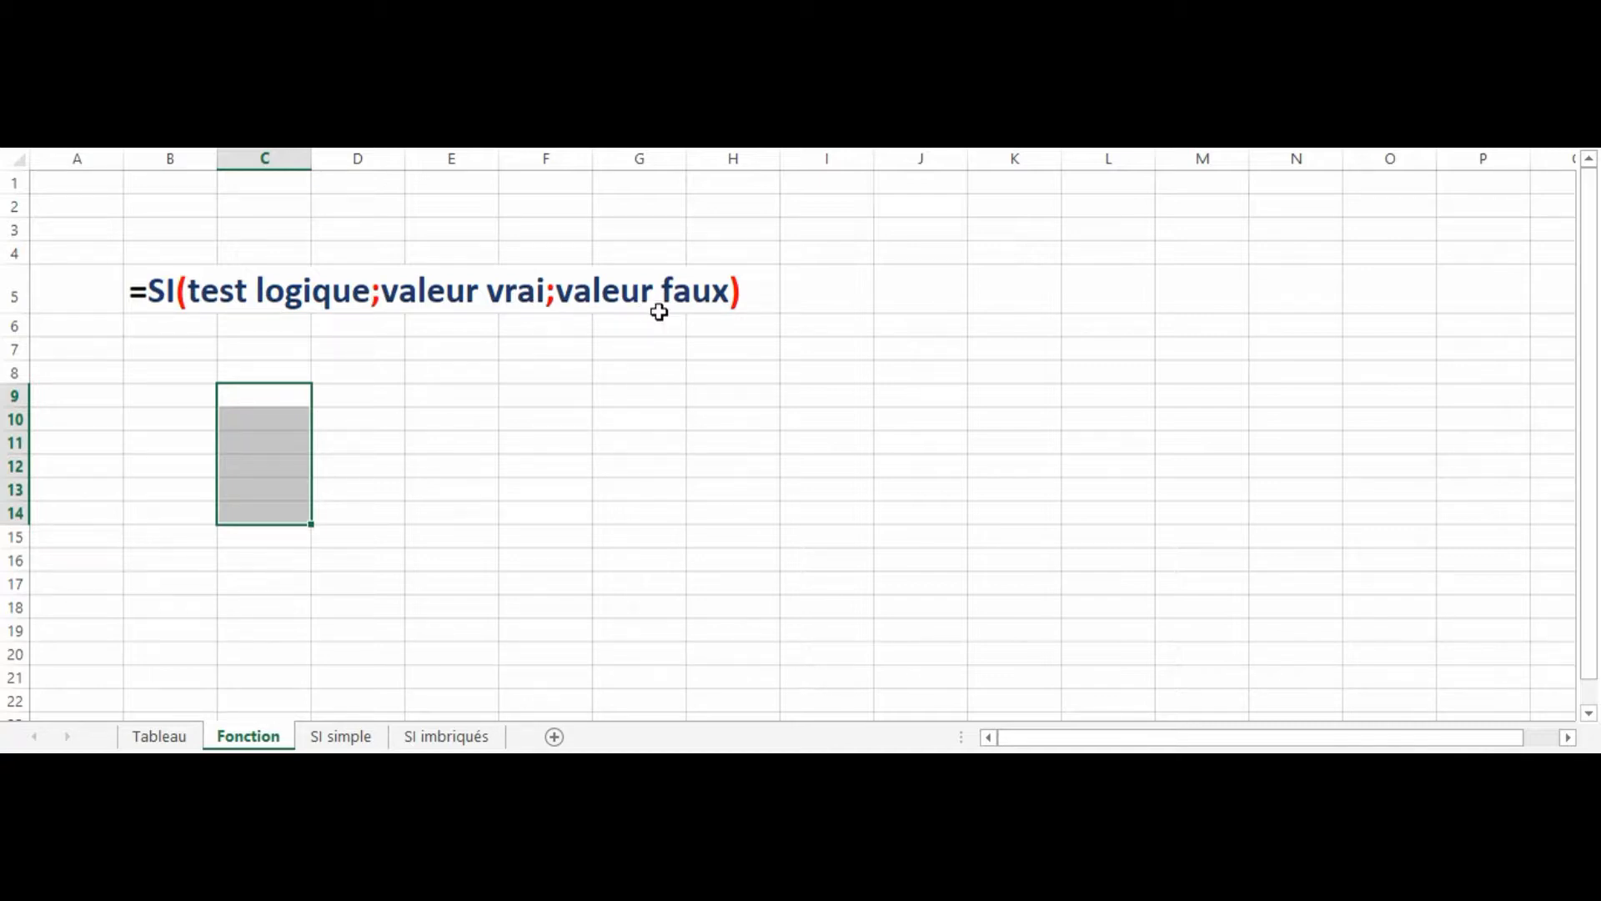
# Step: List the comparison operators >, <, >=, <=, <> and = one per cell in C9 through C14
pyautogui.click(264, 397)
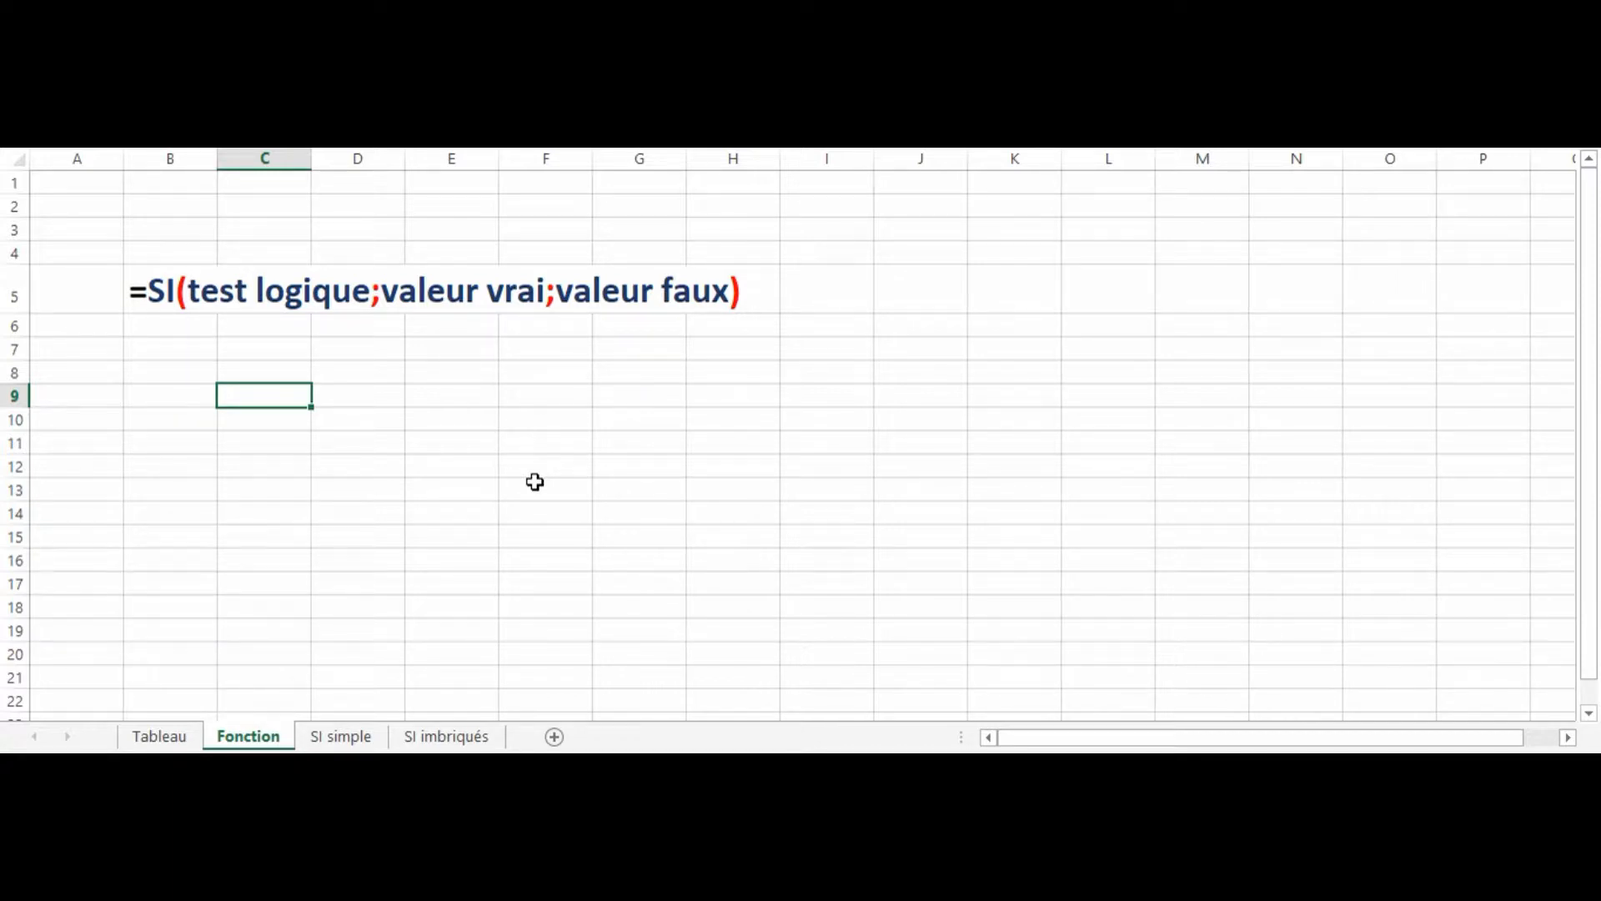
pyautogui.write('>')
pyautogui.press('Return')
pyautogui.write('<')
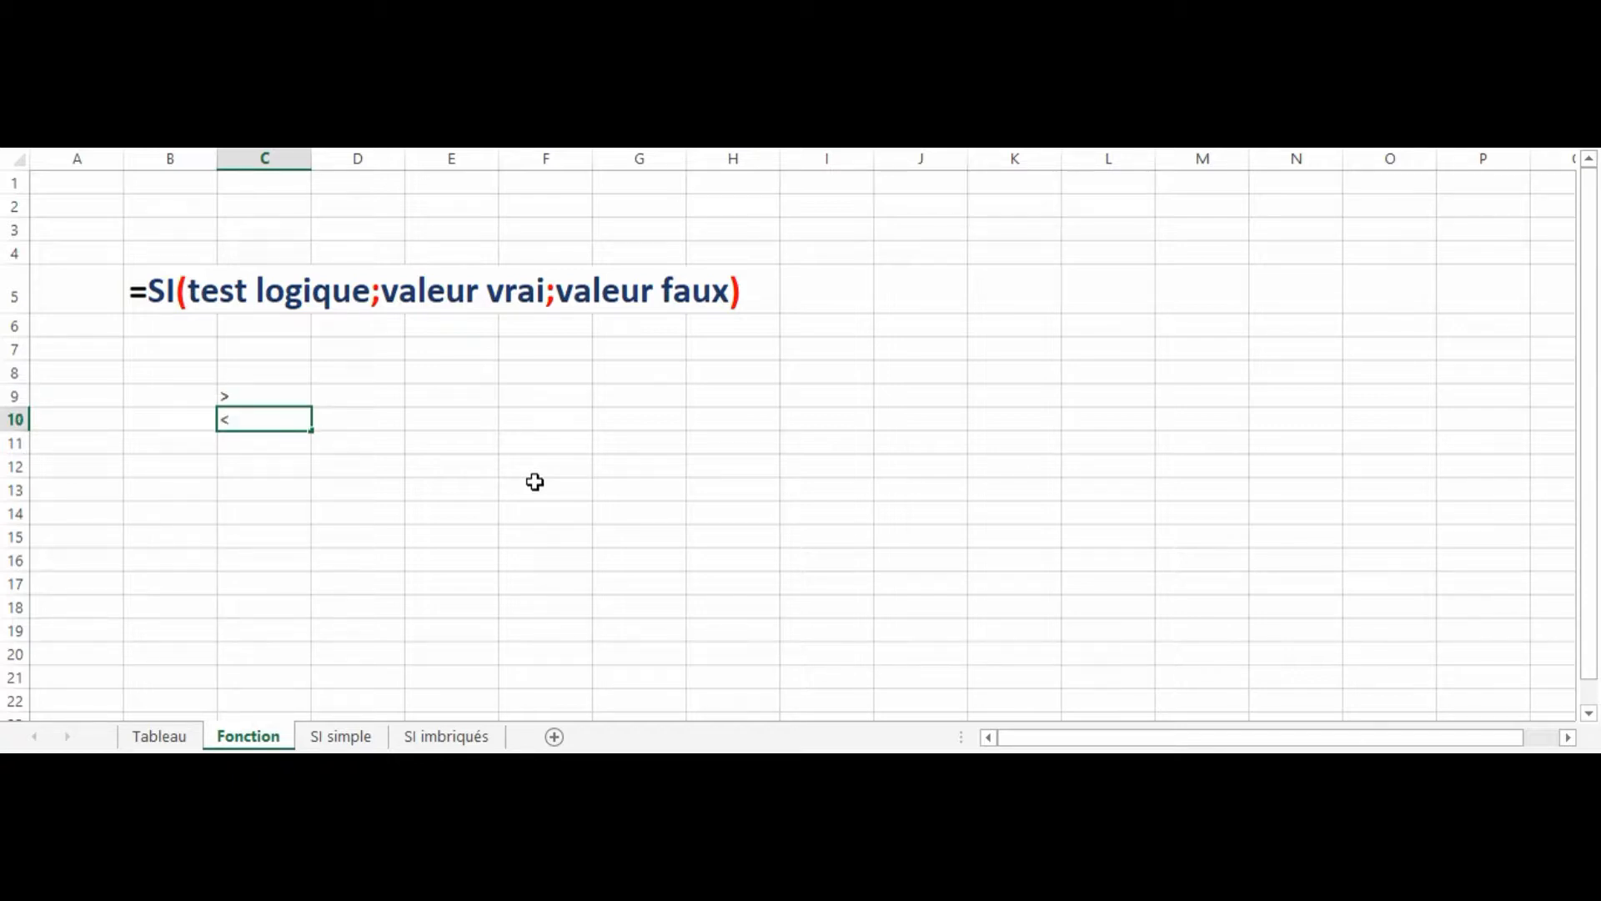
pyautogui.press('Return')
pyautogui.write('>=')
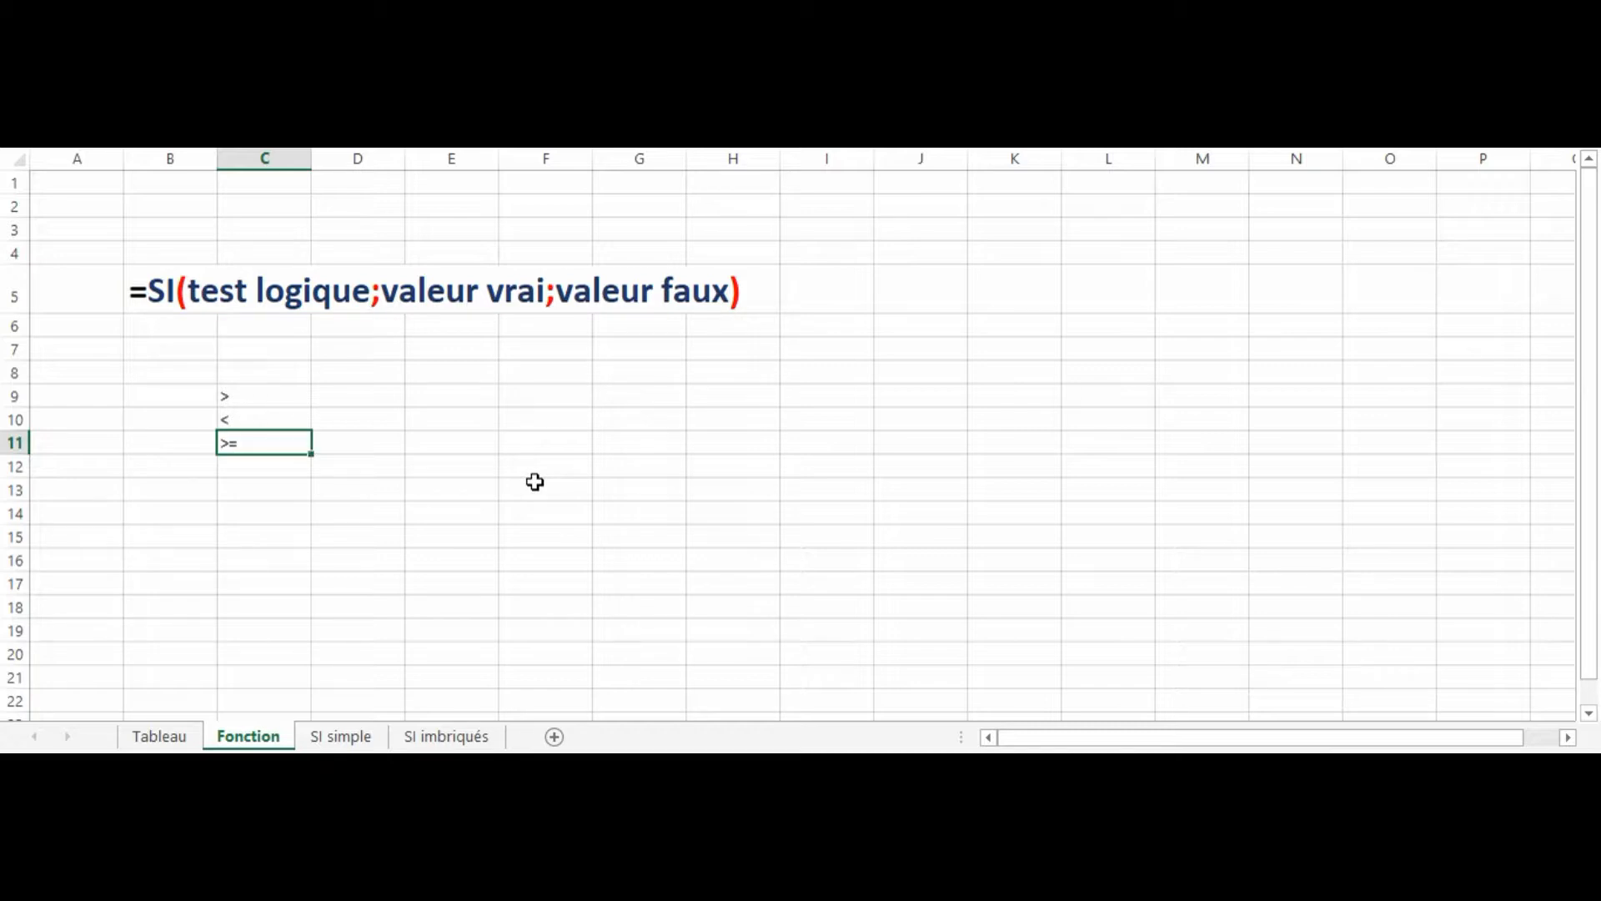
pyautogui.press('Return')
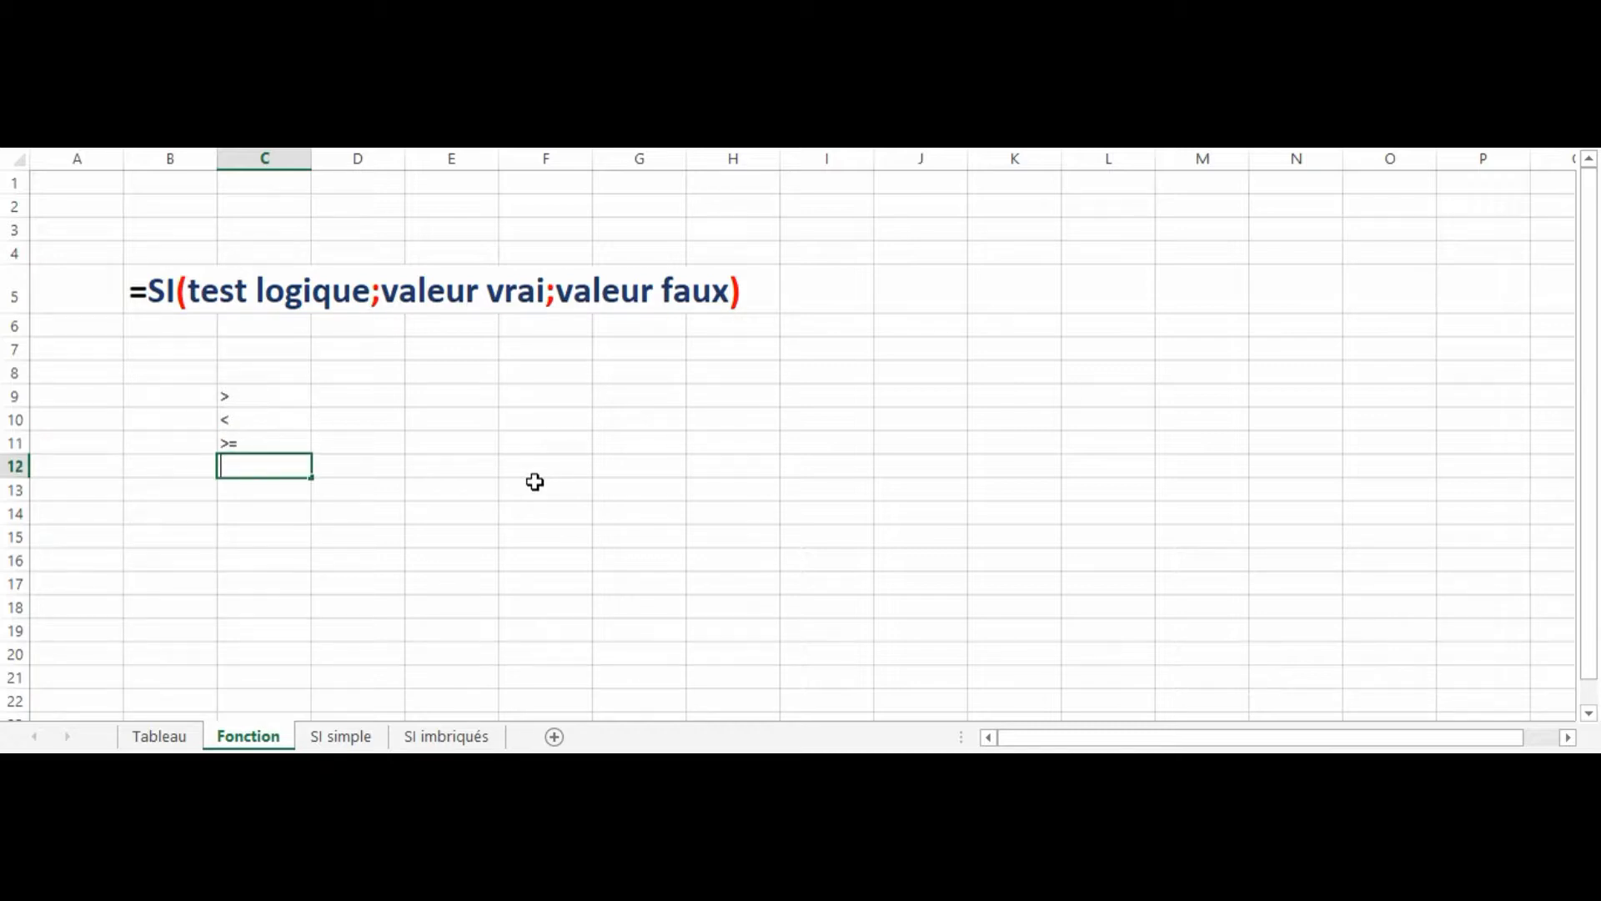
pyautogui.write('<=')
pyautogui.press('Return')
pyautogui.write('<>')
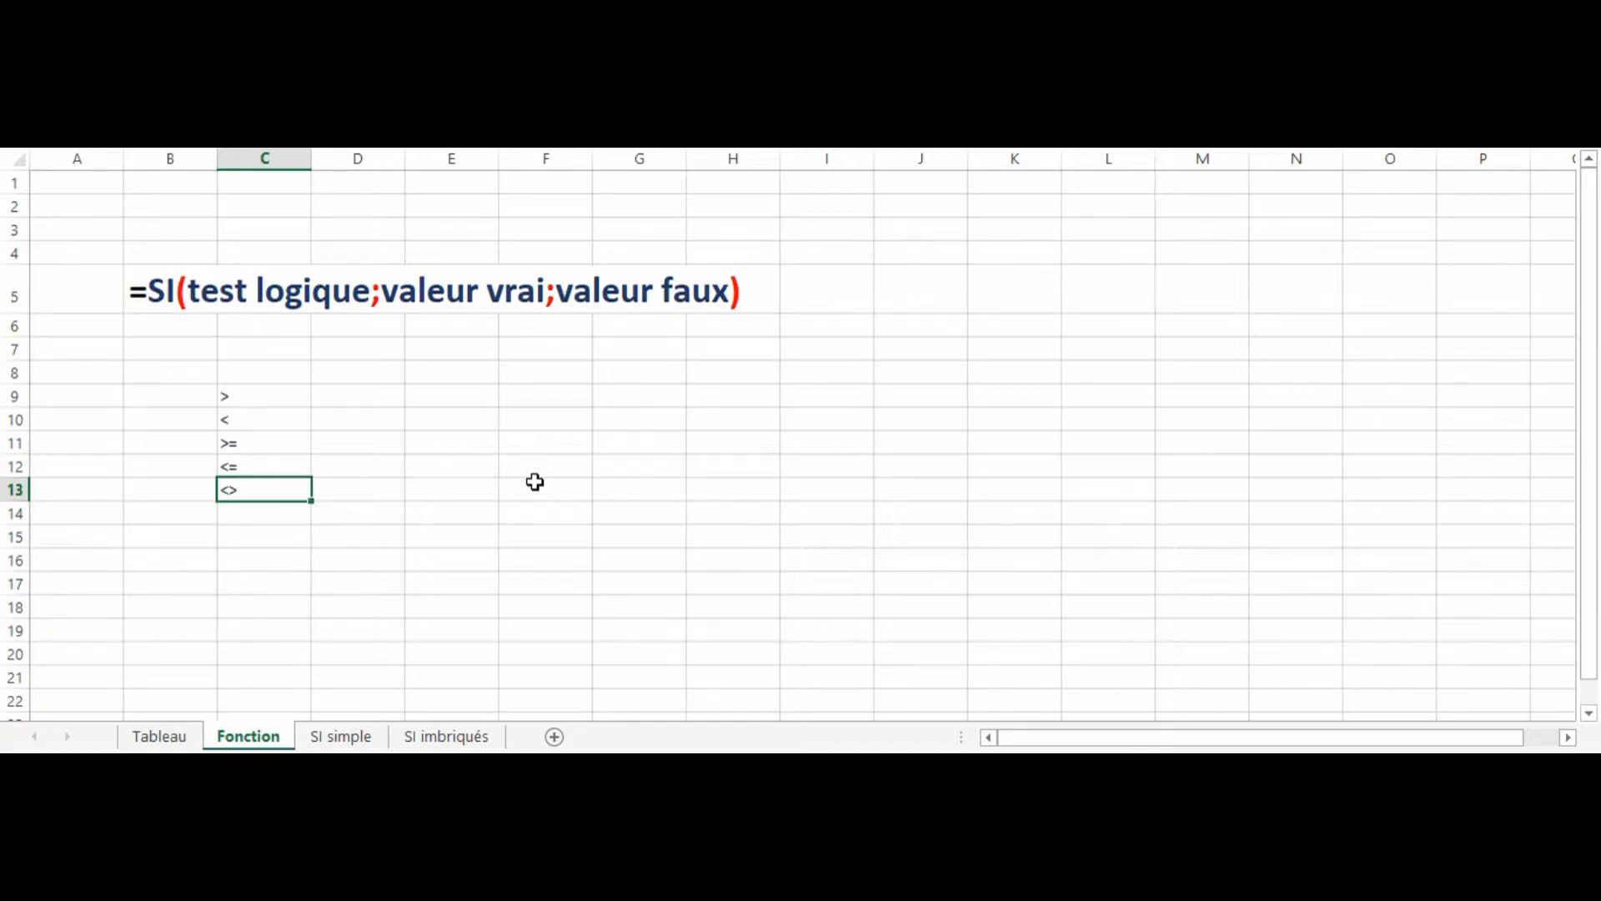
pyautogui.press('Return')
pyautogui.write('=')
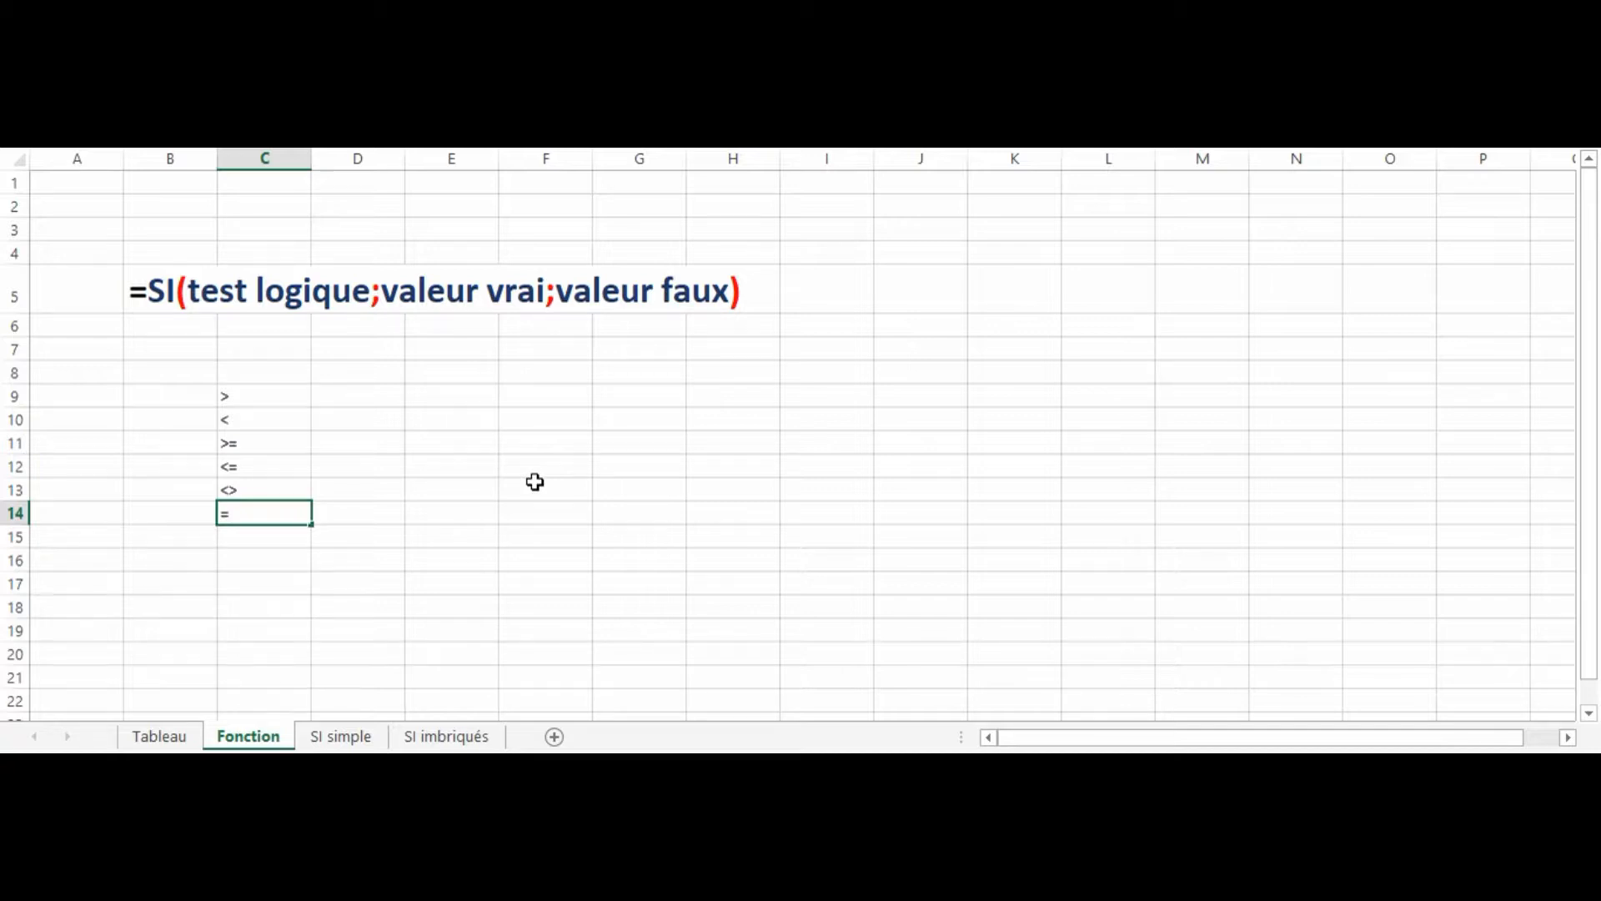
pyautogui.press('Return')
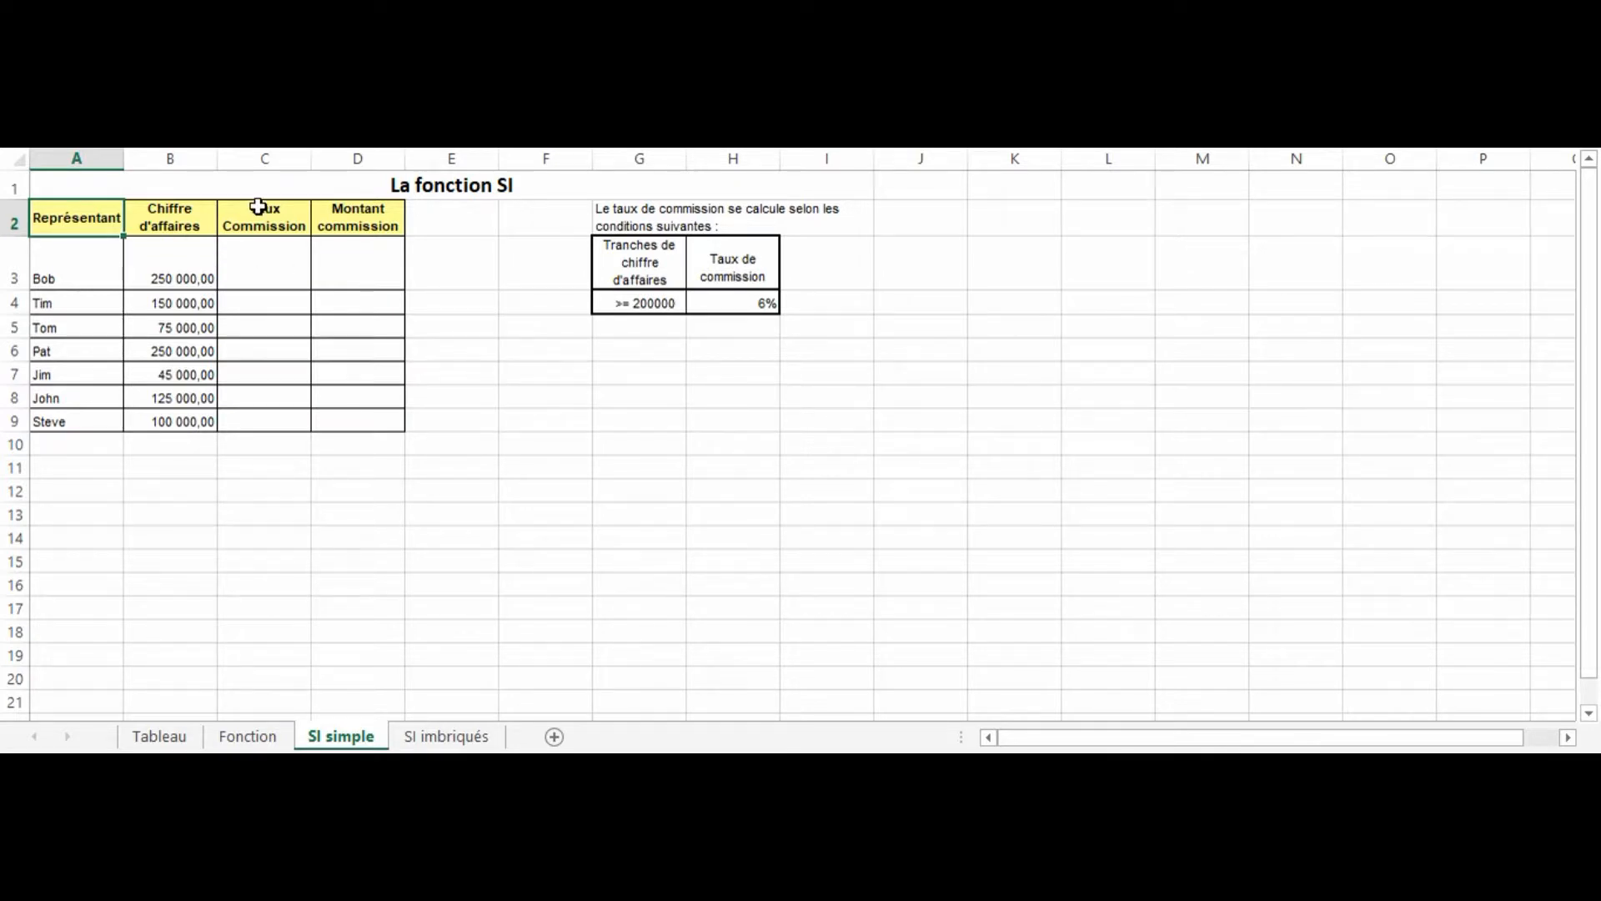
# Step: Enter =SI(B3>=200000;6%;0) in C3 as the commission rate and fill it down through C9
pyautogui.click(276, 279)
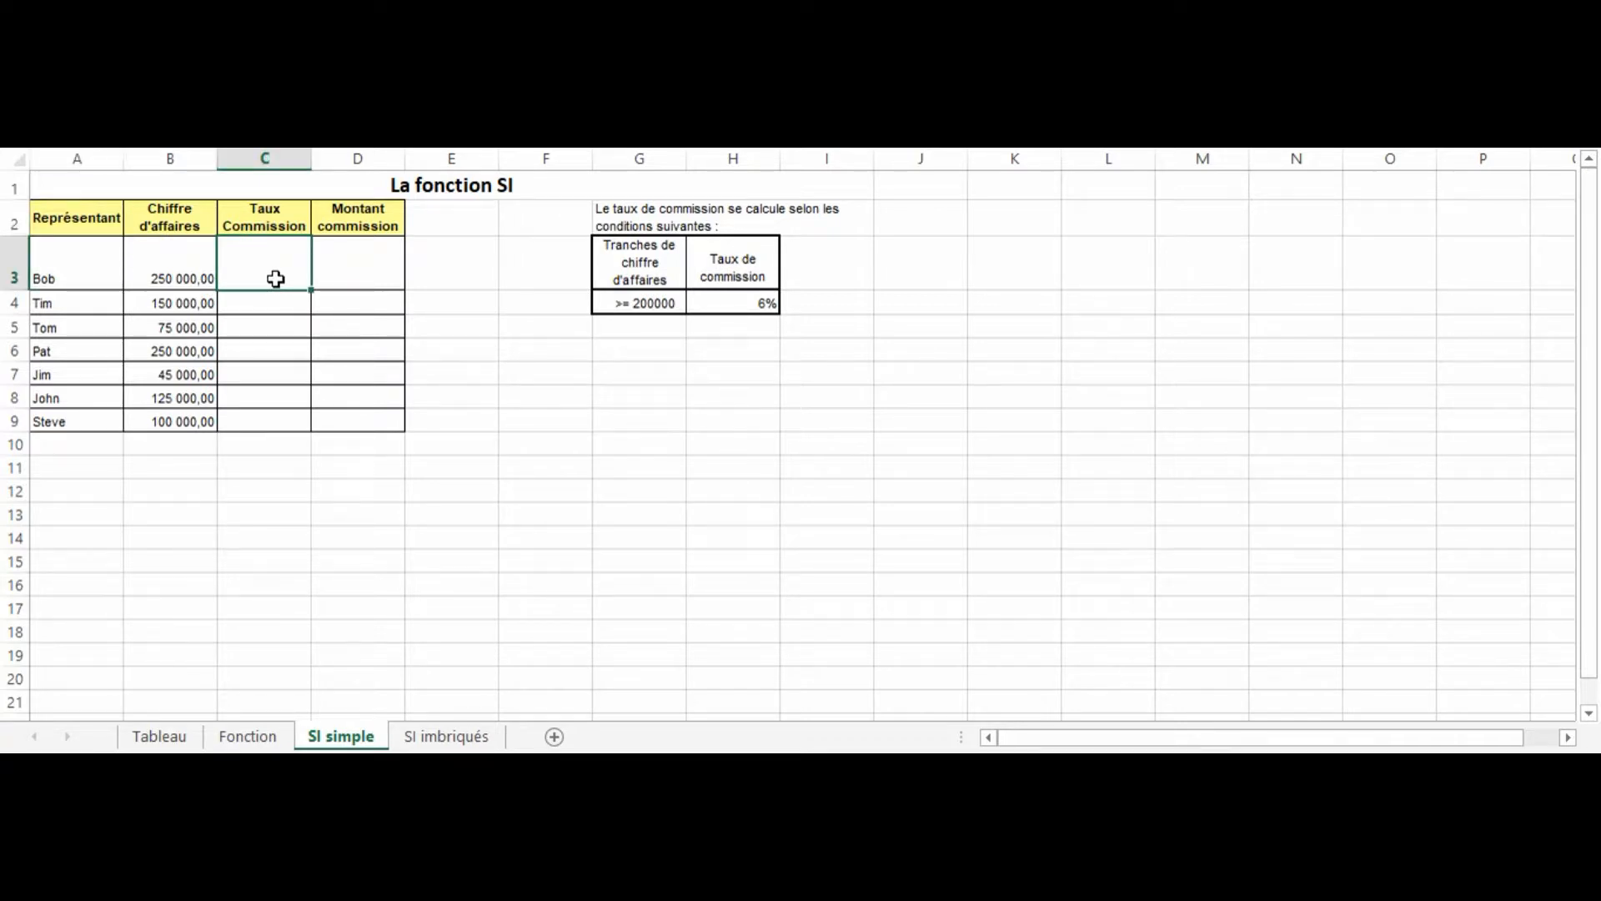
pyautogui.write('=SI')
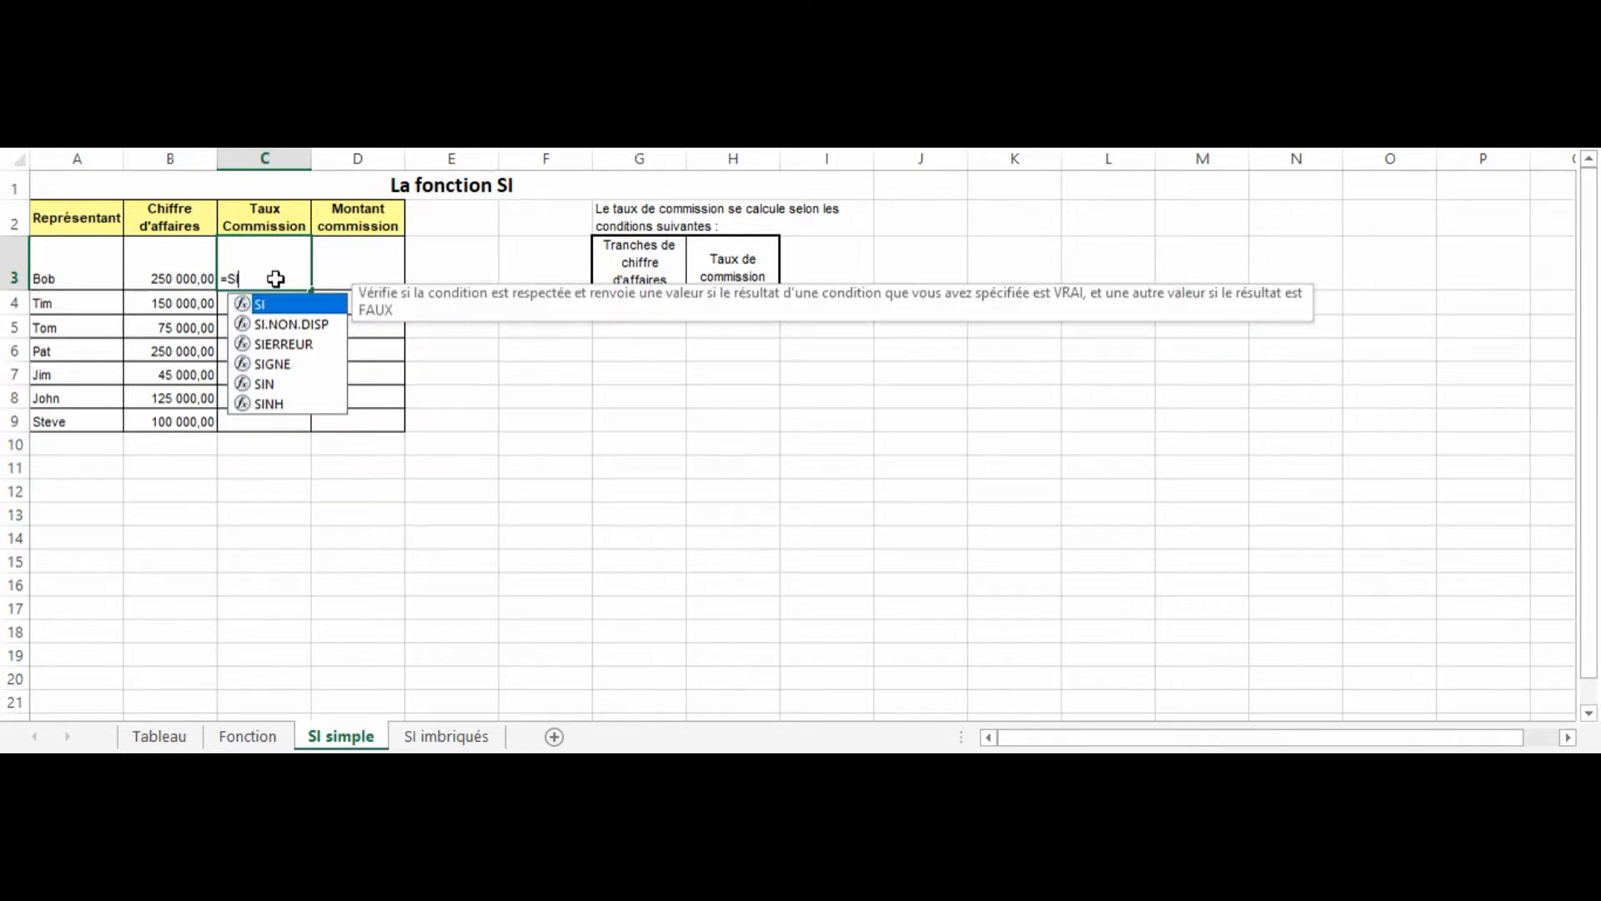
pyautogui.write('(')
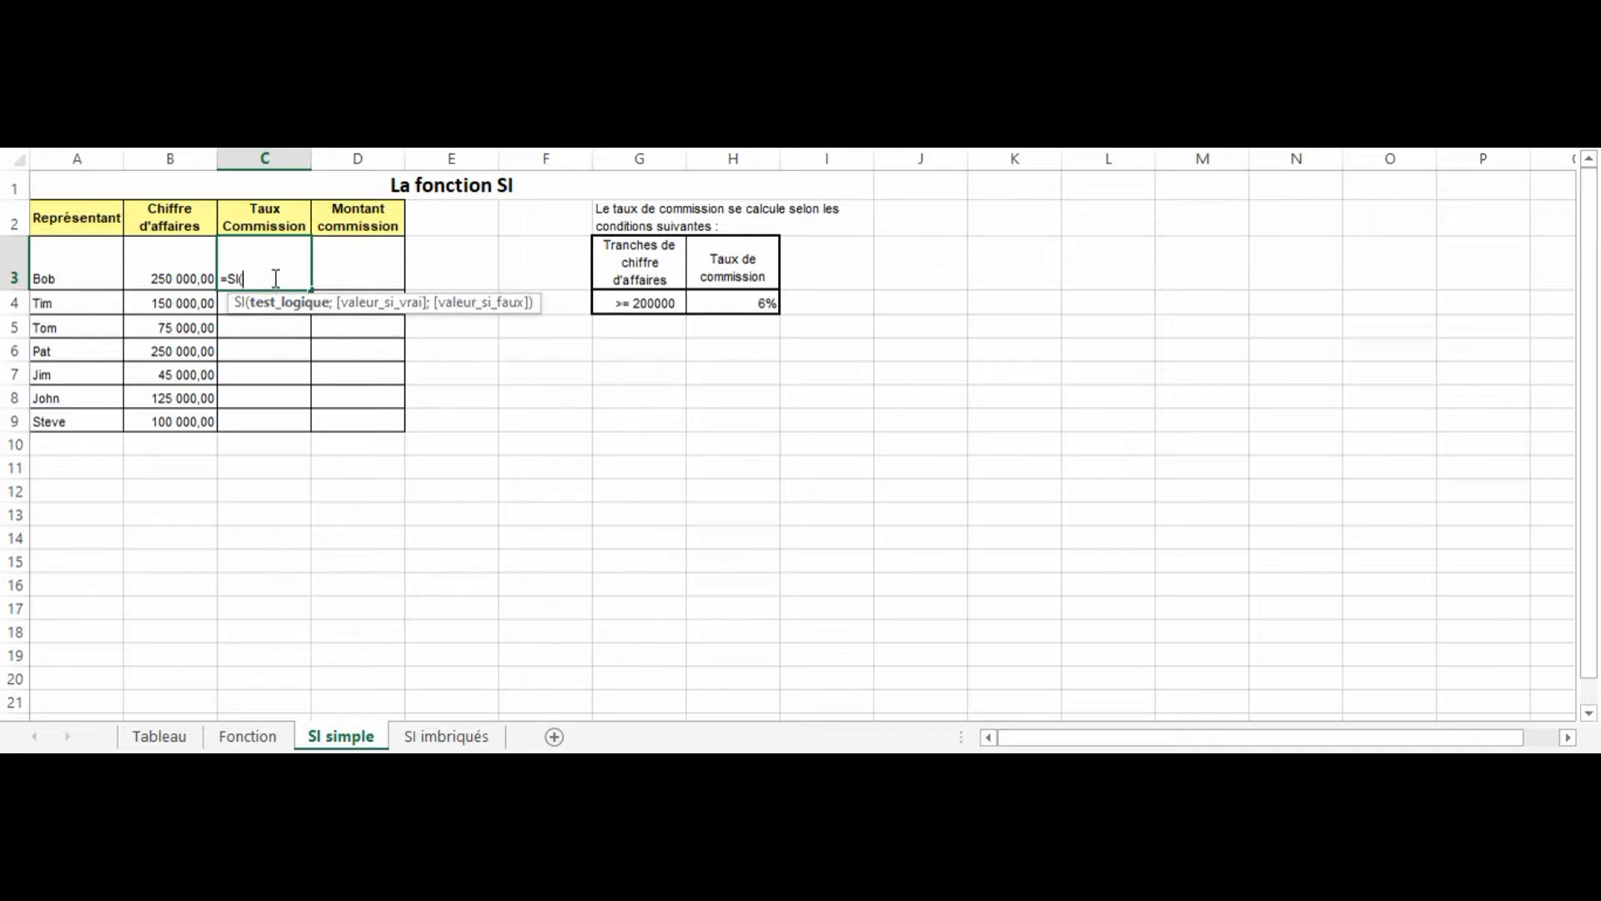
pyautogui.click(180, 274)
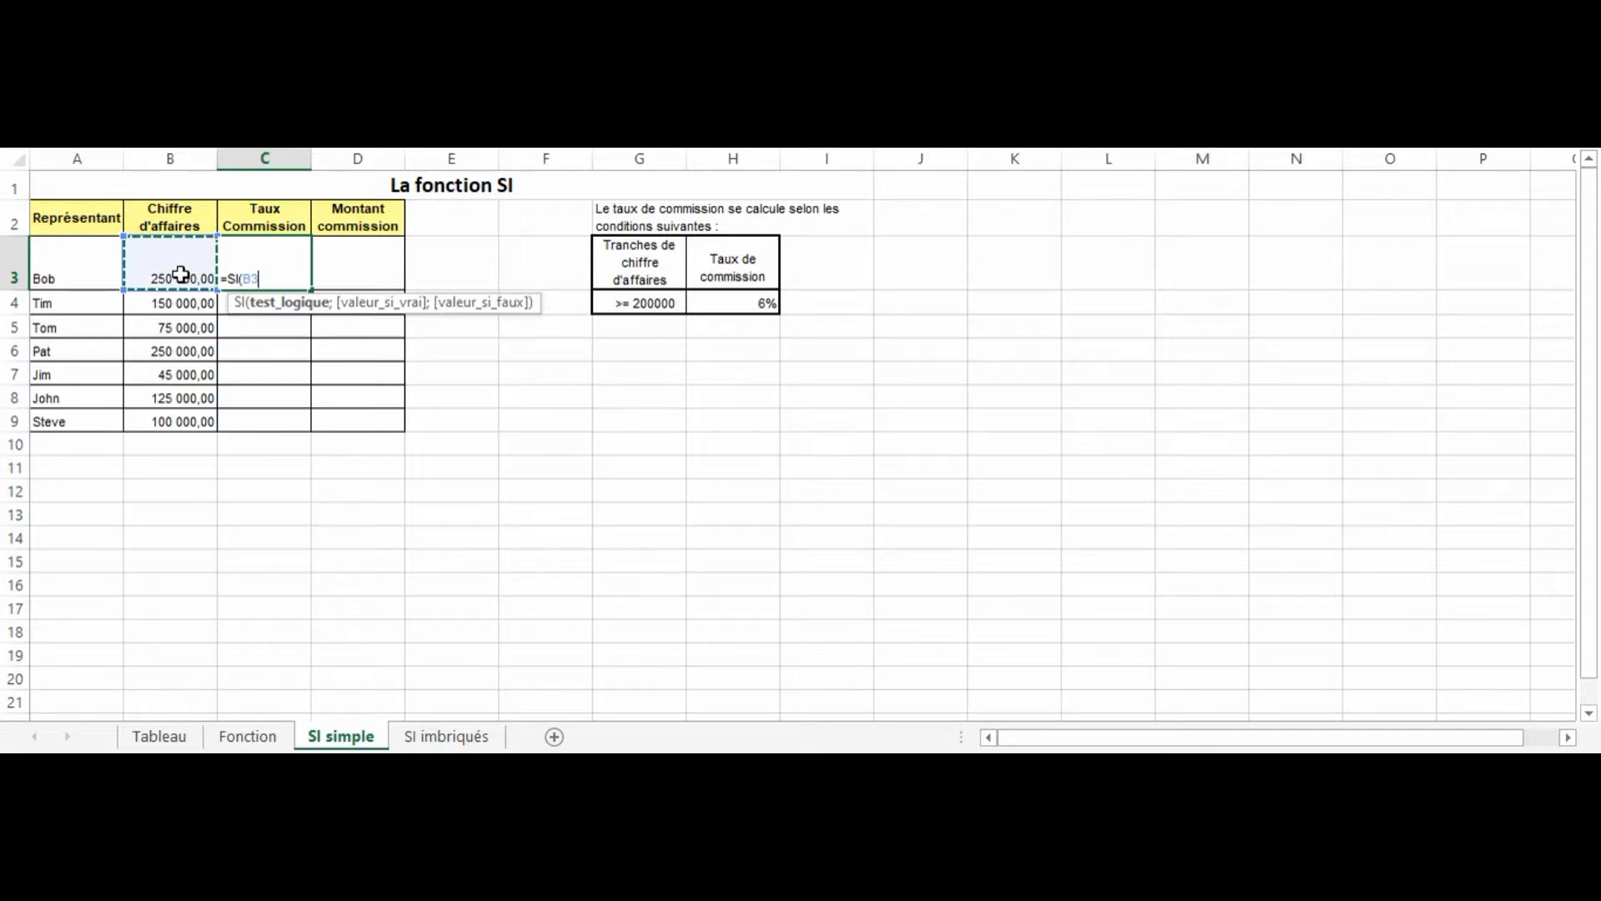
pyautogui.write('>=200000')
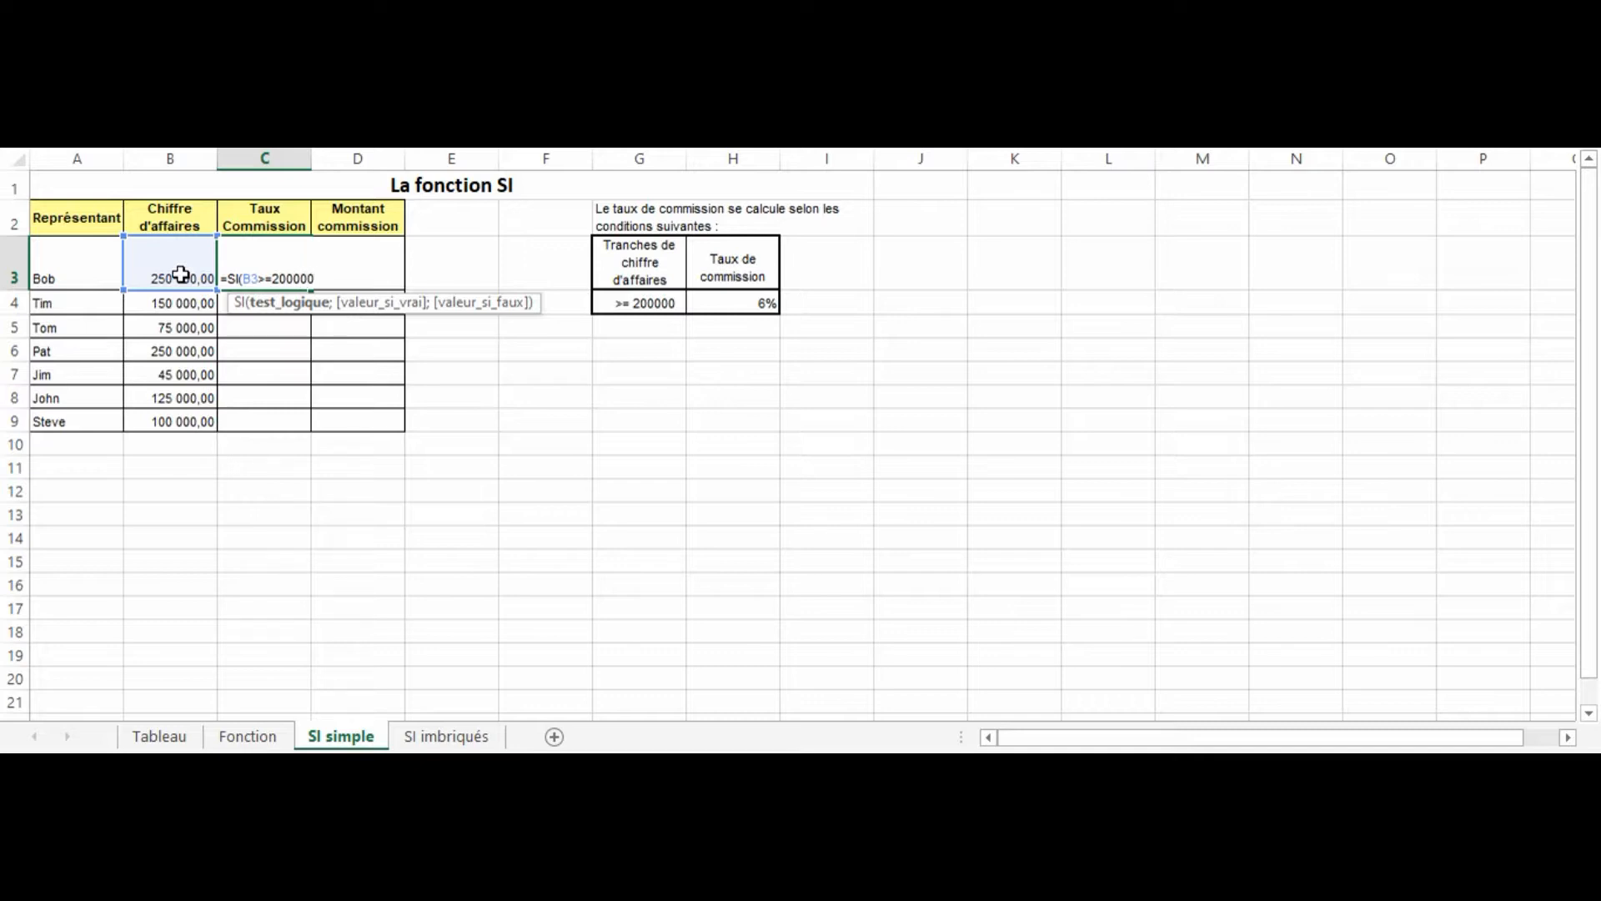
pyautogui.write(';')
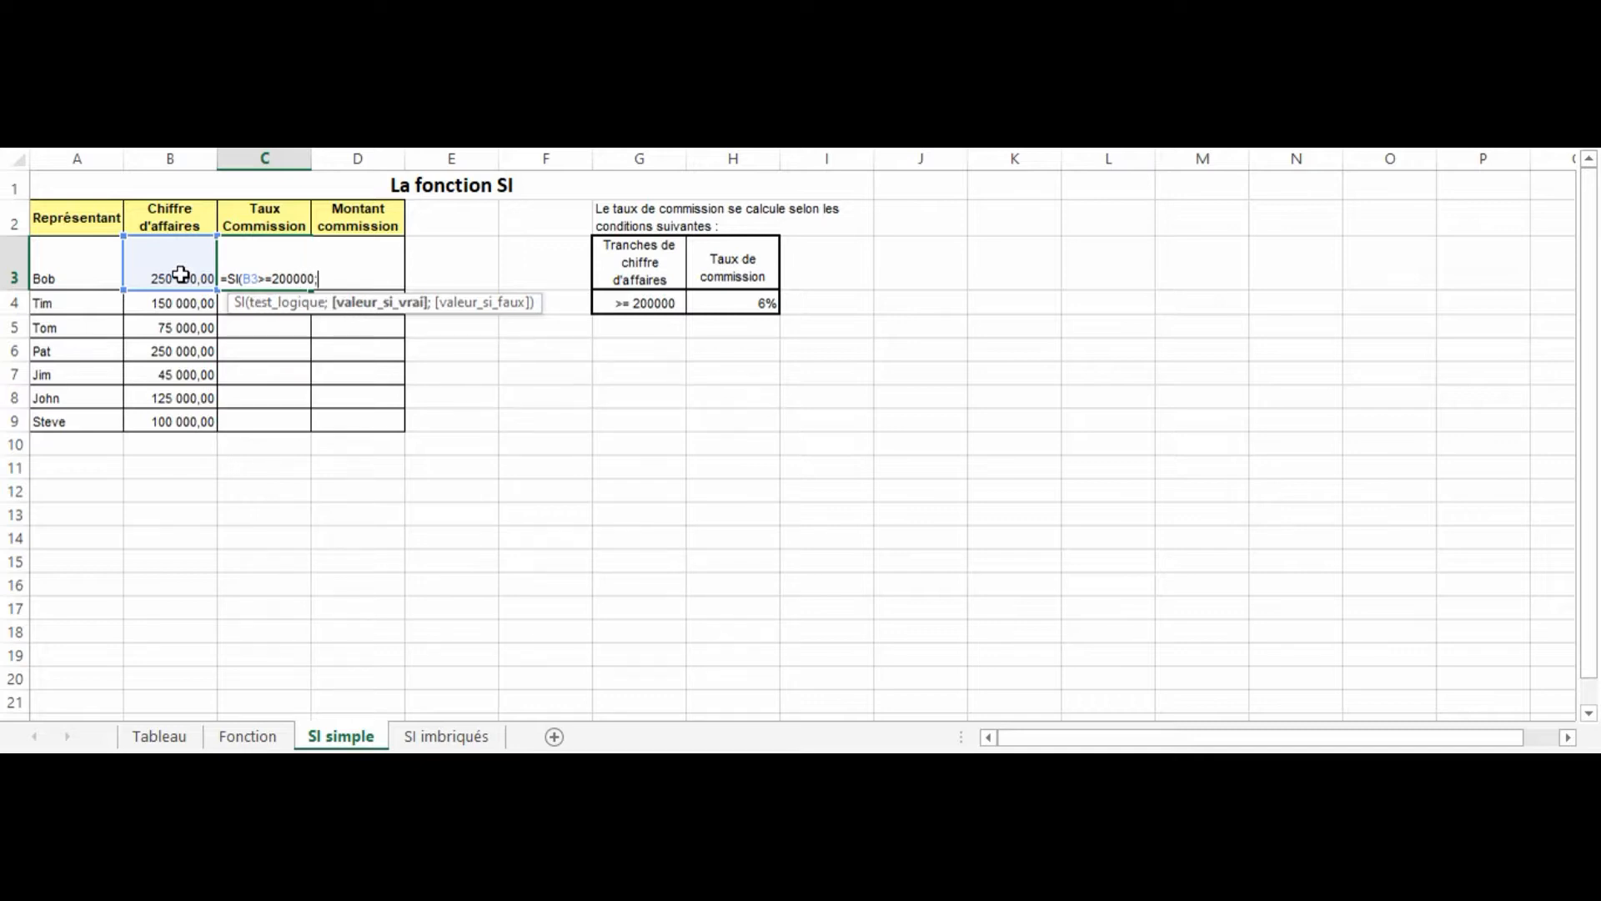
pyautogui.write('6%;')
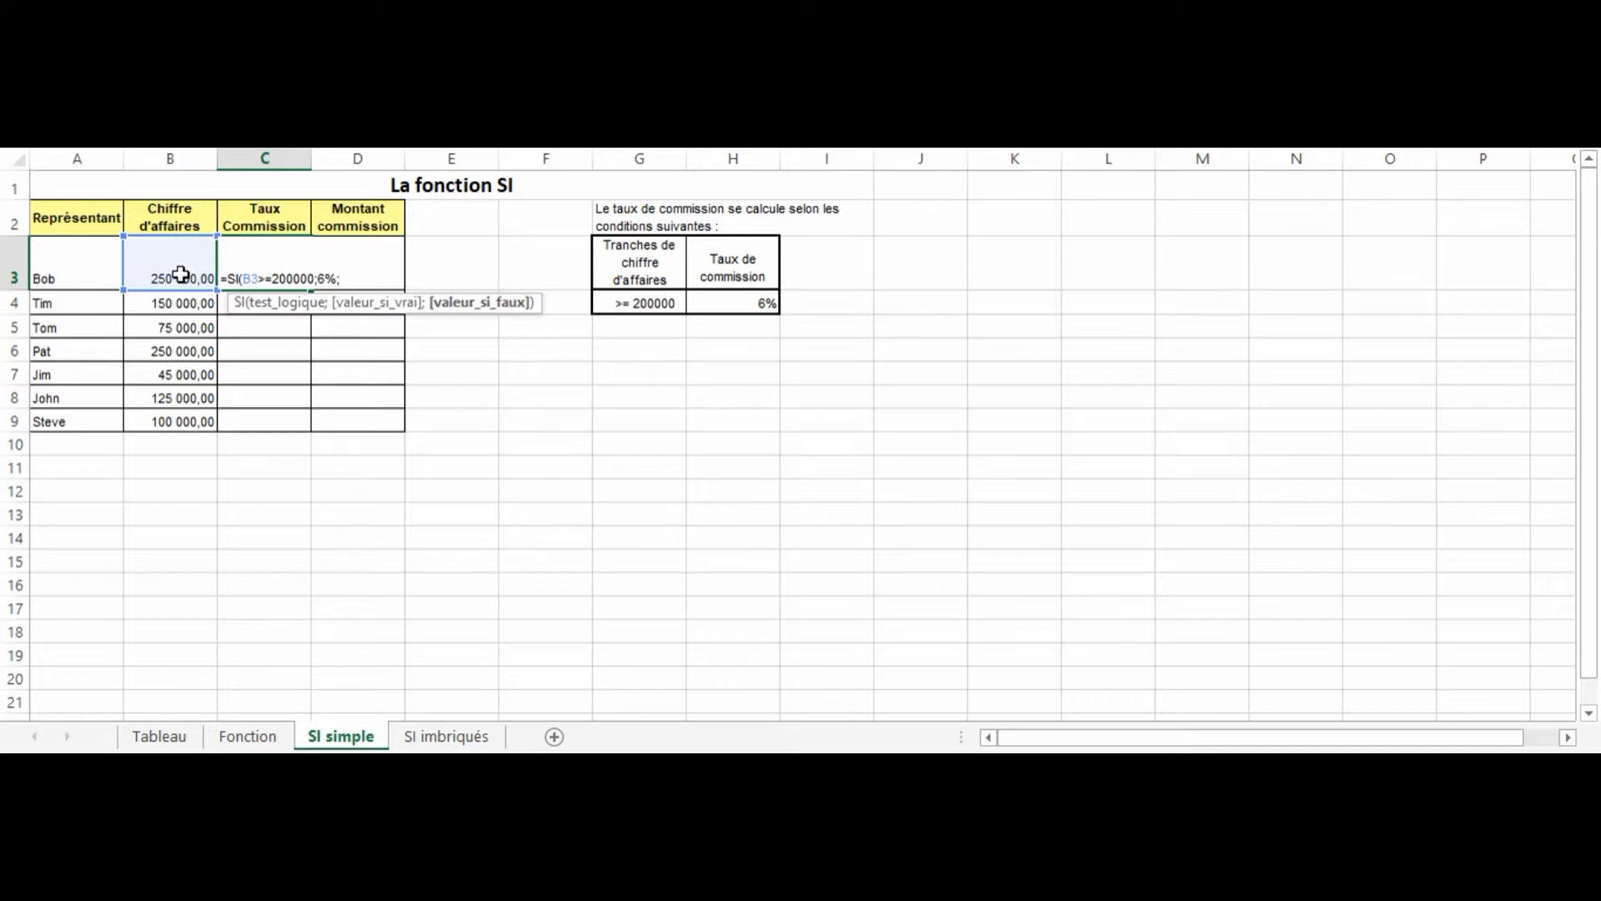
pyautogui.write('0')
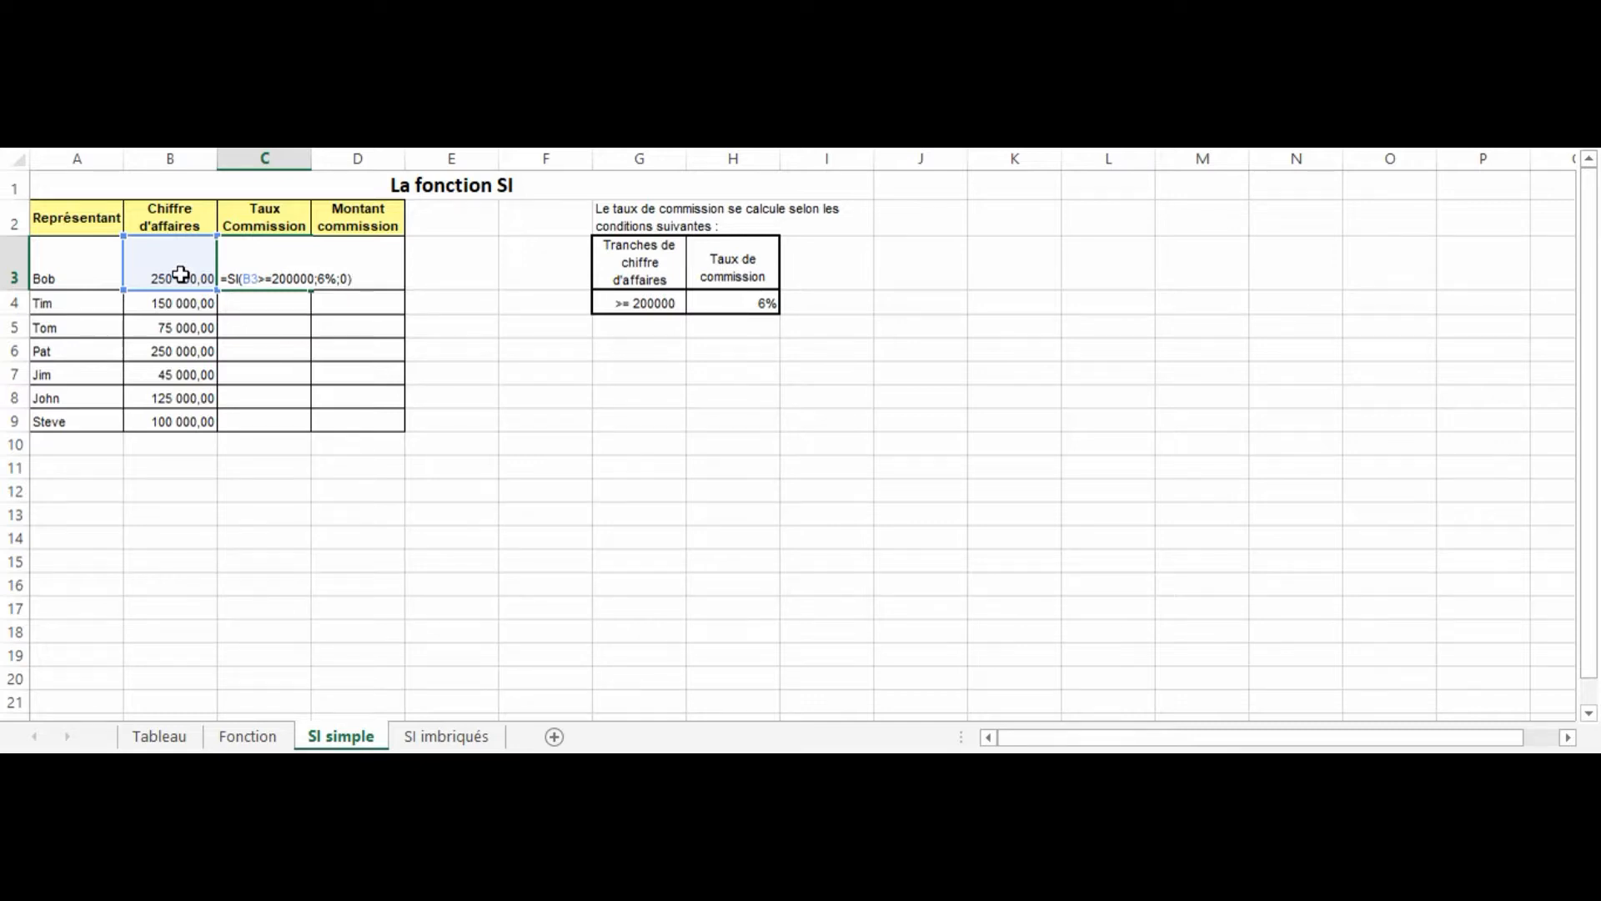
pyautogui.press('Return')
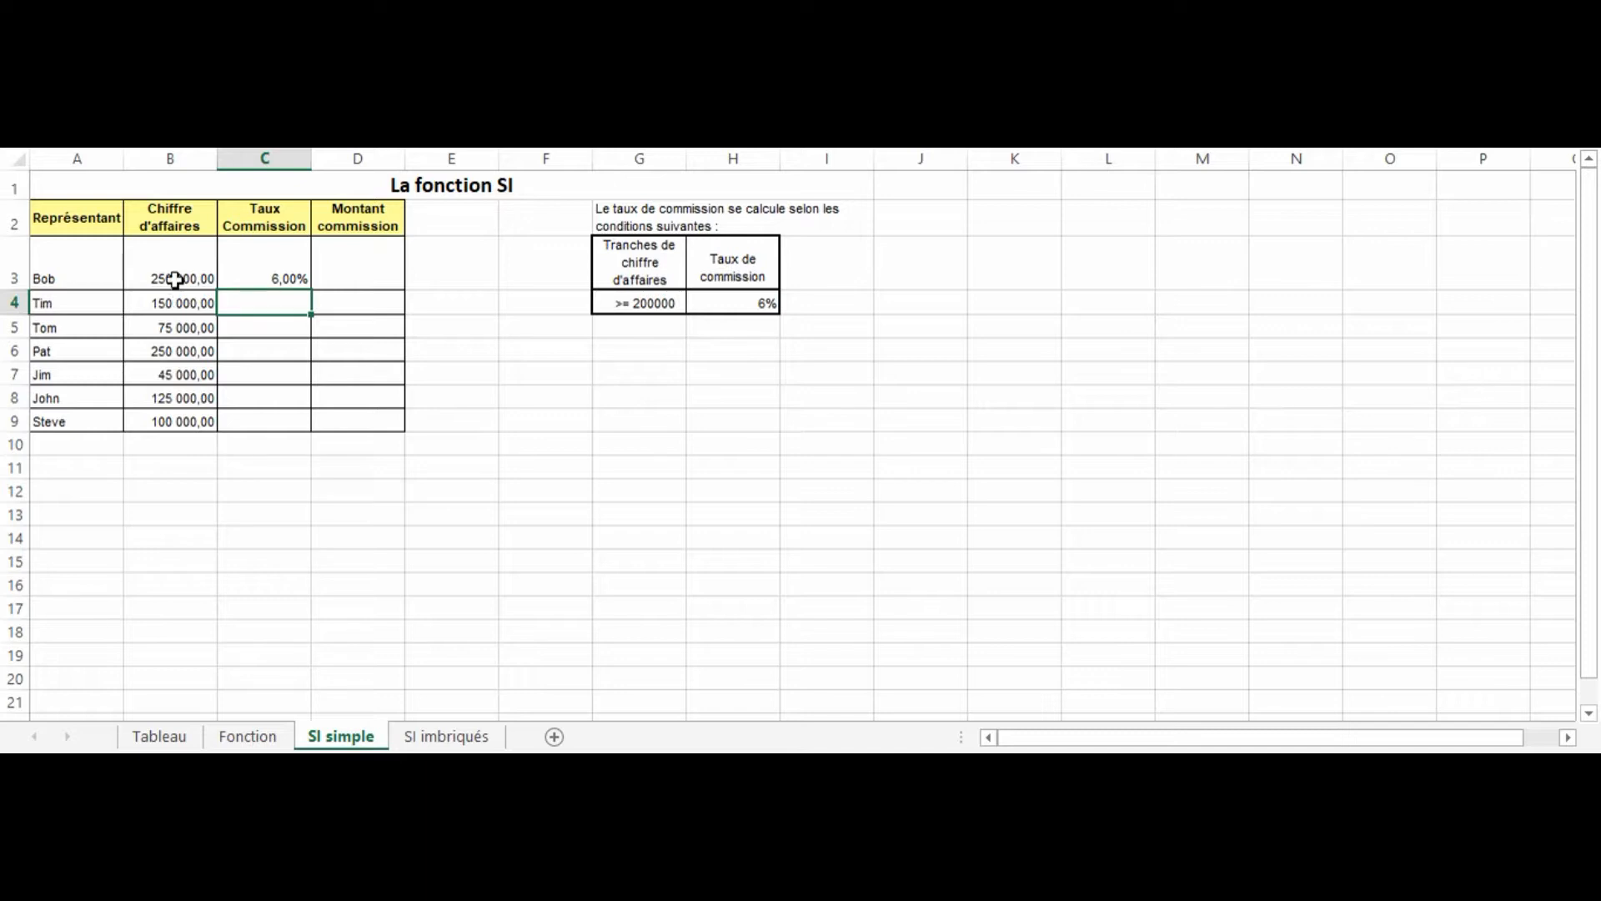
pyautogui.click(286, 267)
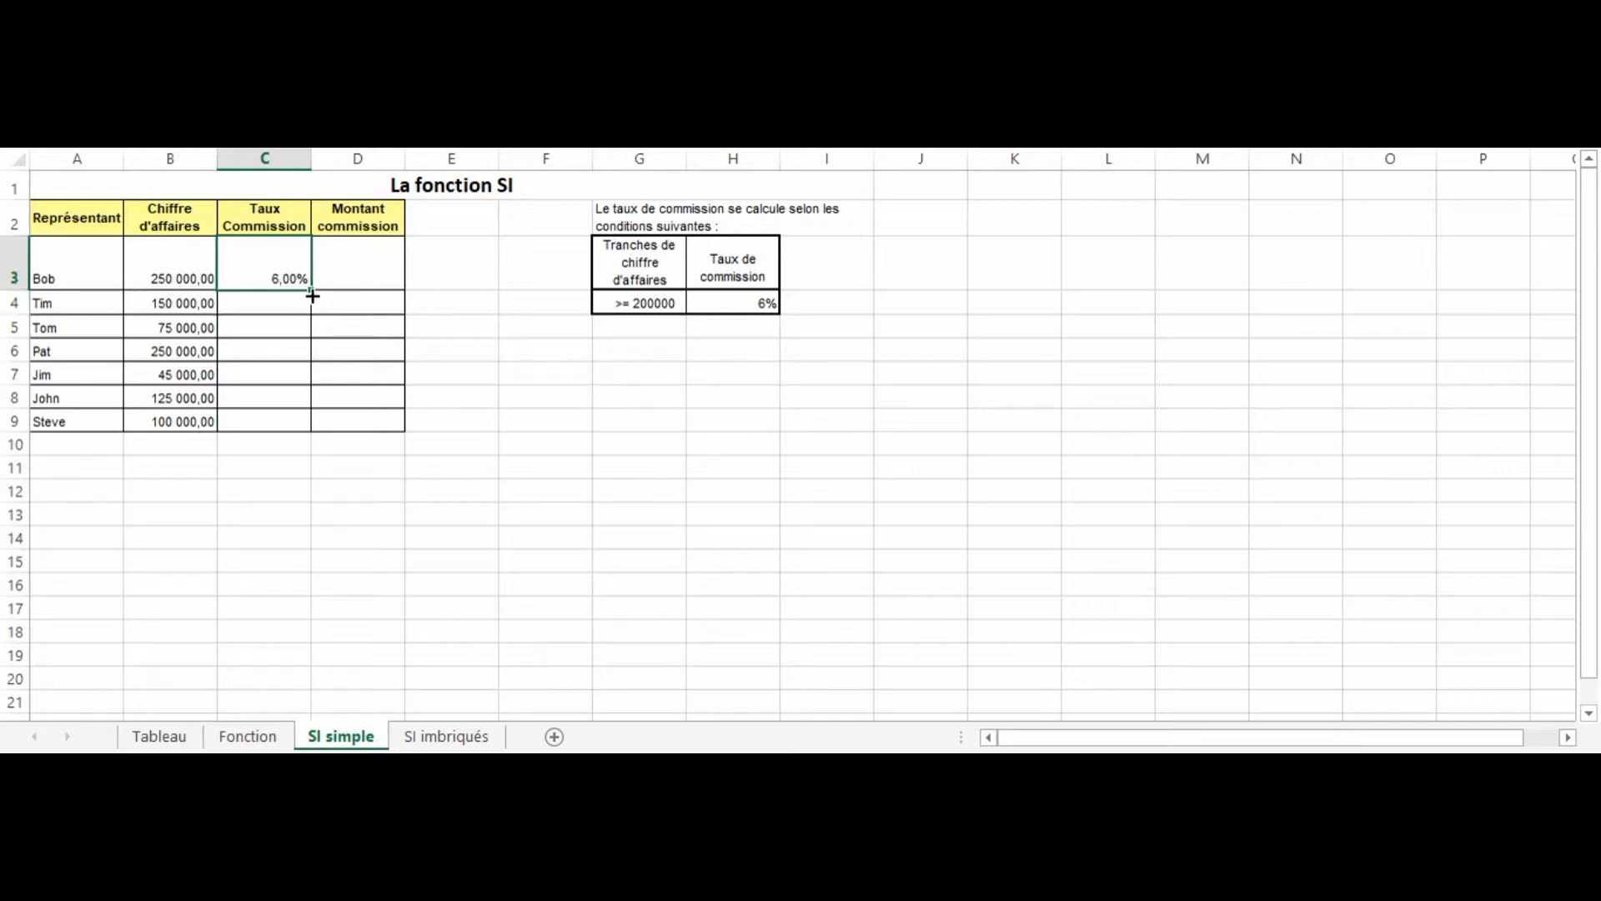
pyautogui.moveTo(312, 297); pyautogui.dragTo(305, 424)
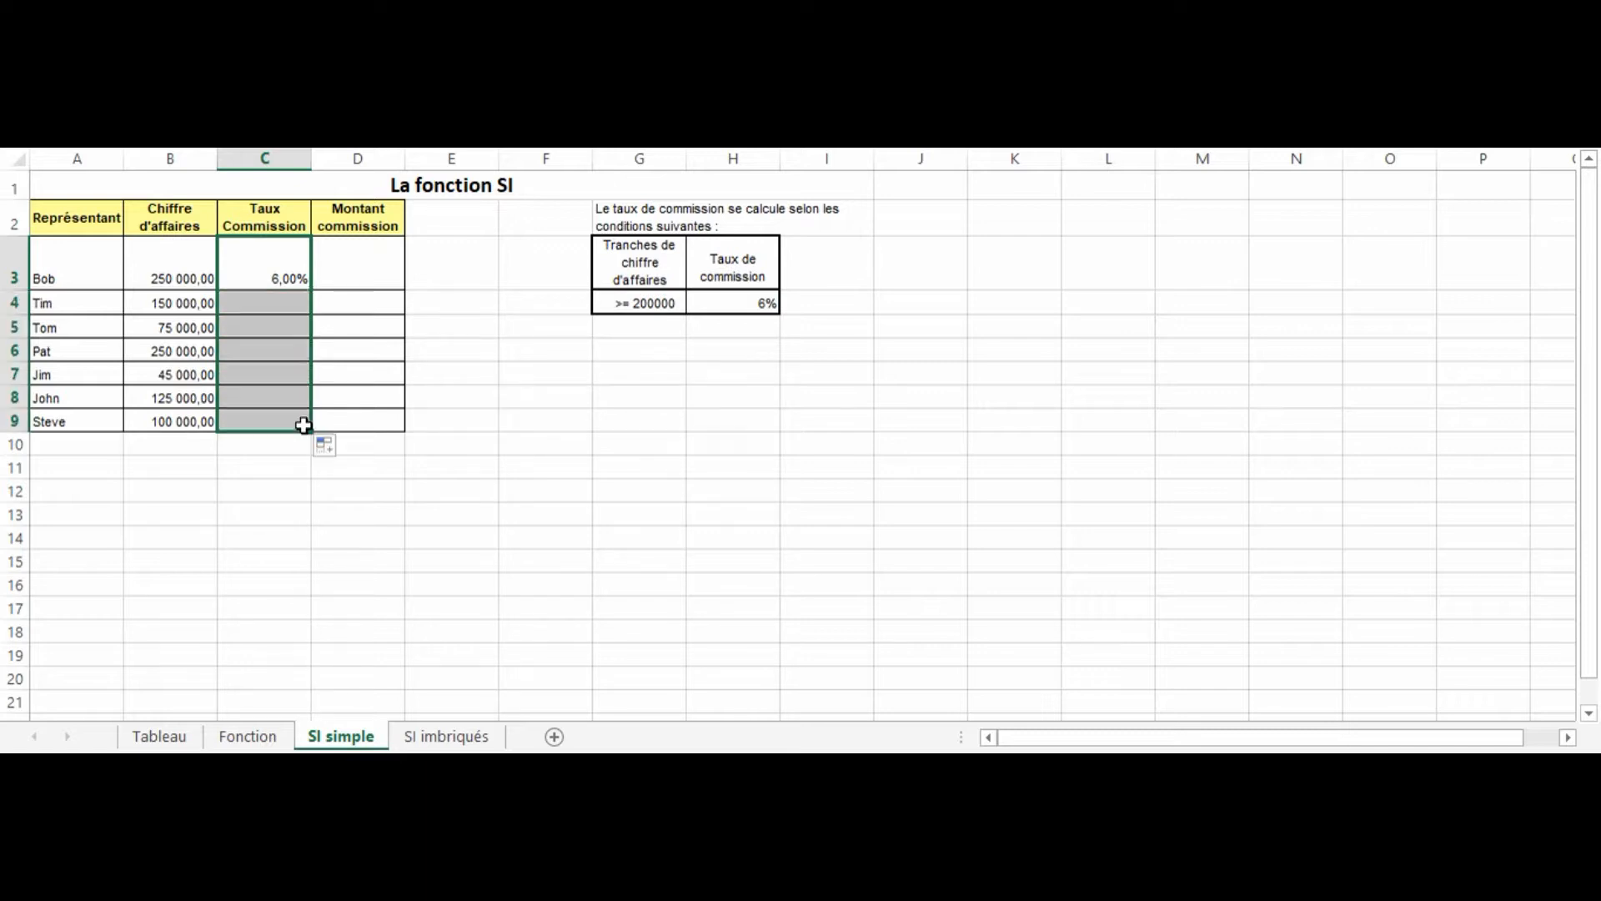
# Step: Check the commission rates in column C row by row against the turnover figures in column B
pyautogui.click(285, 305)
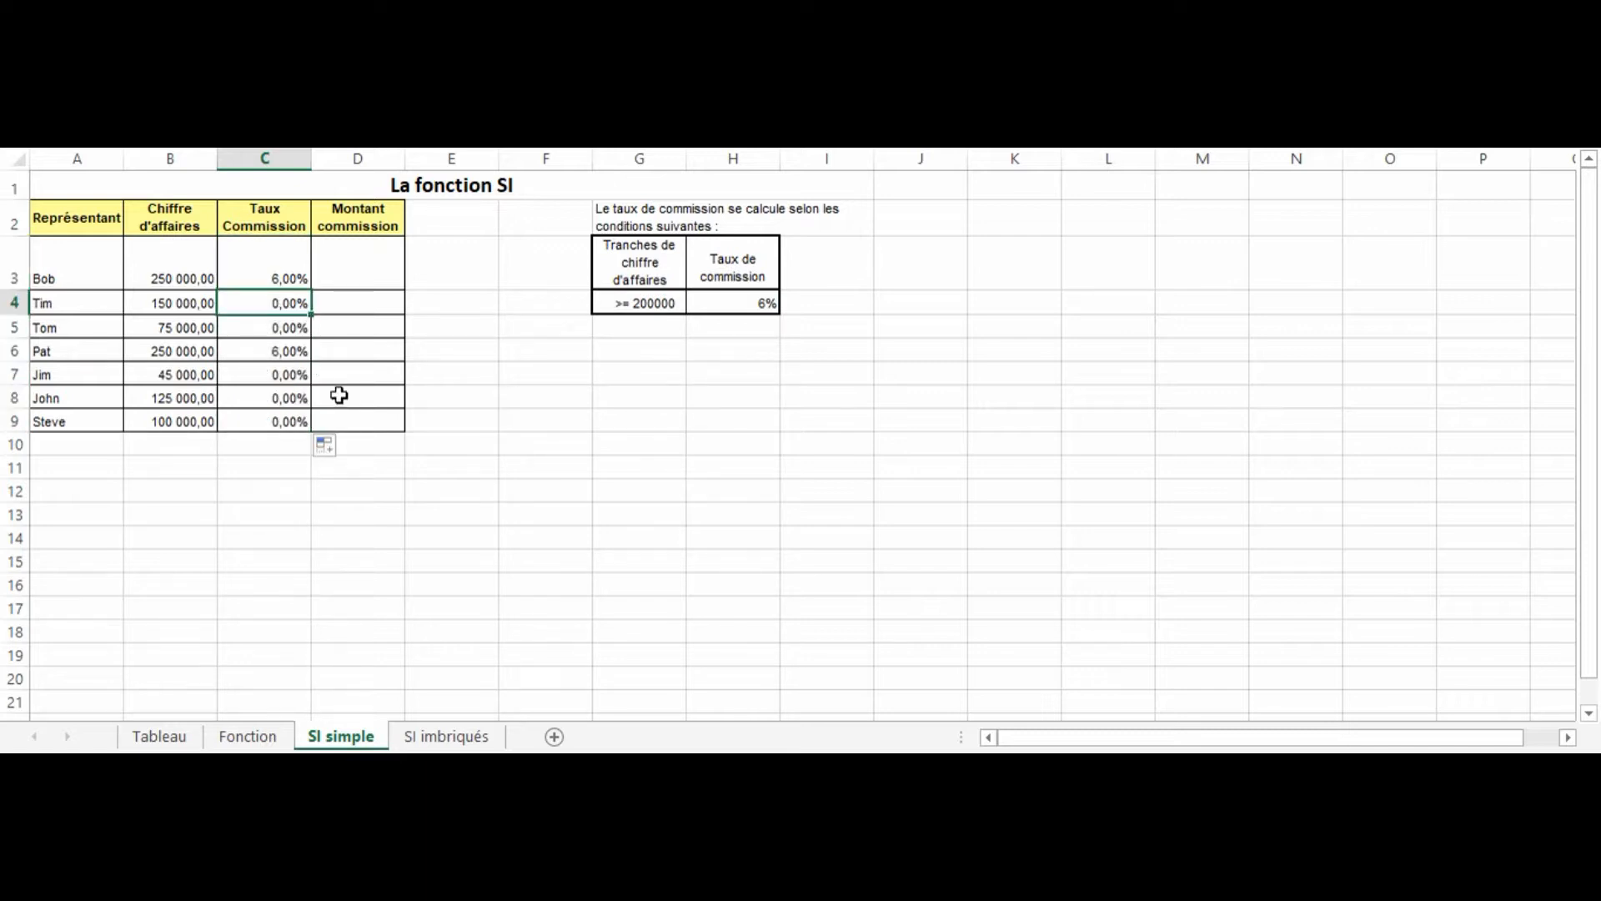
pyautogui.press('Down')
pyautogui.press('Down')
pyautogui.press('Down')
pyautogui.press('Down')
pyautogui.press('Down')
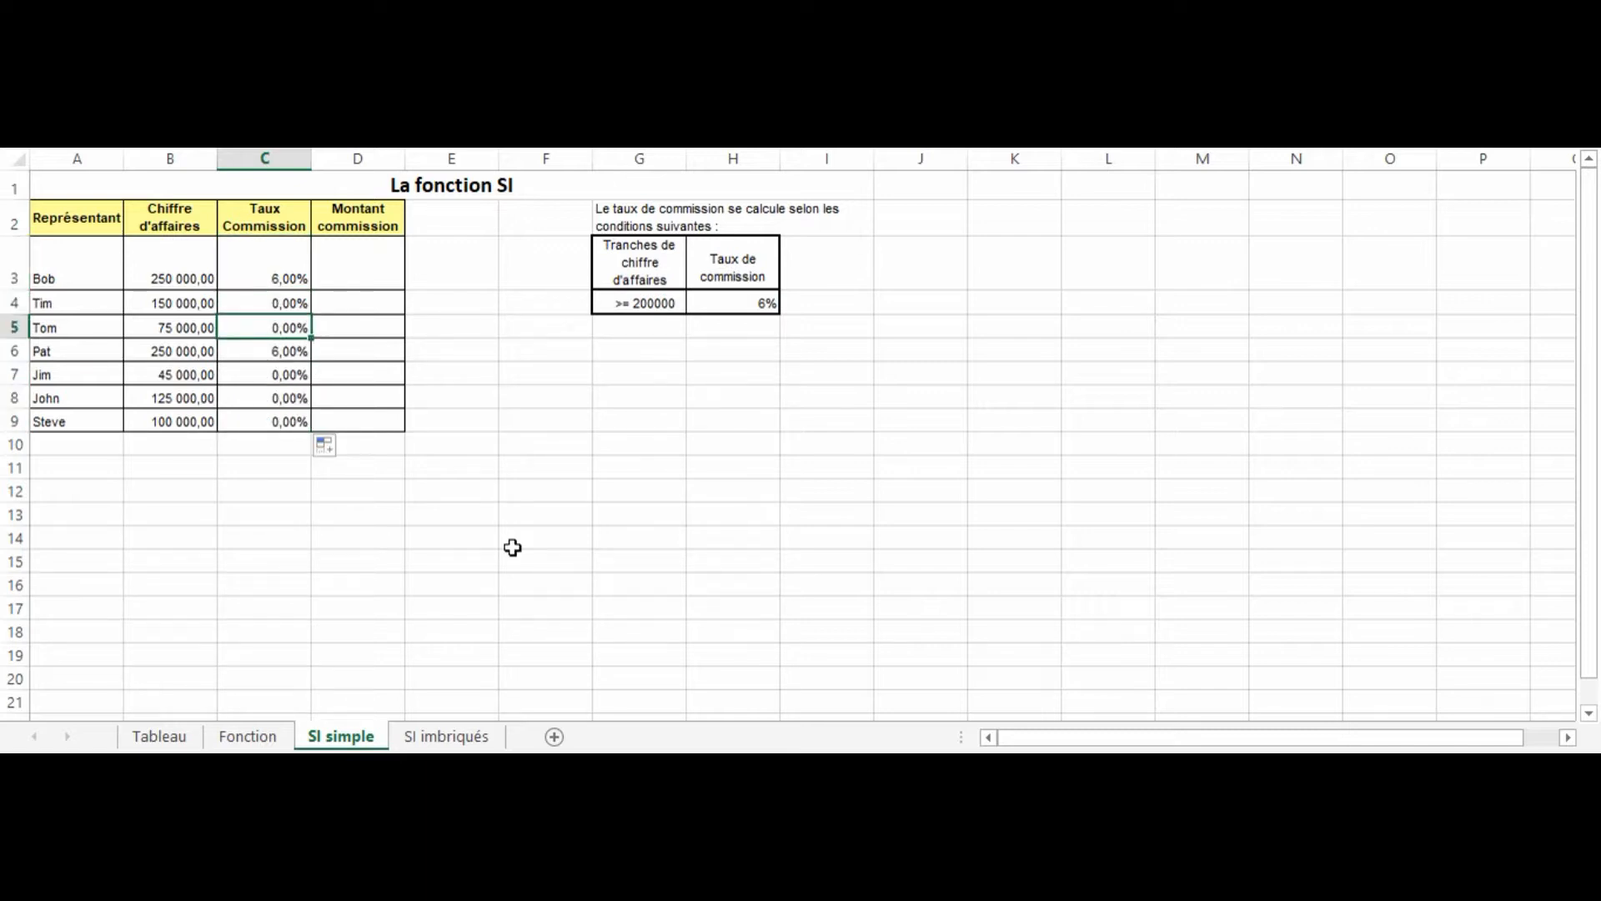
pyautogui.press('Up')
pyautogui.press('Up')
pyautogui.press('Up')
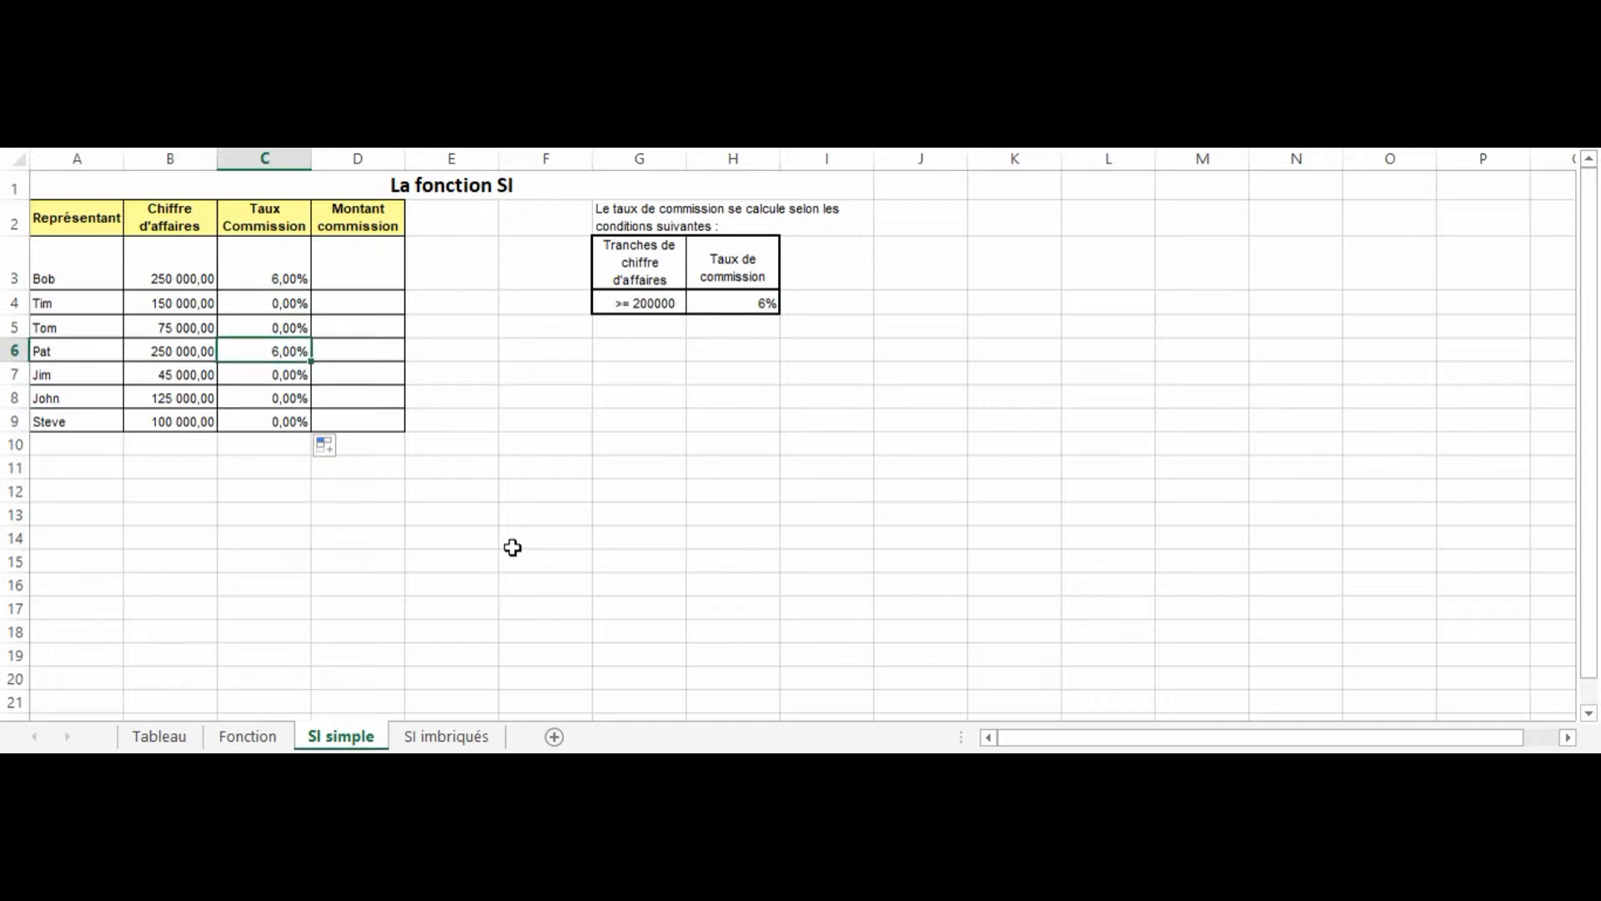
pyautogui.press('Left')
pyautogui.press('Right')
pyautogui.press('Up')
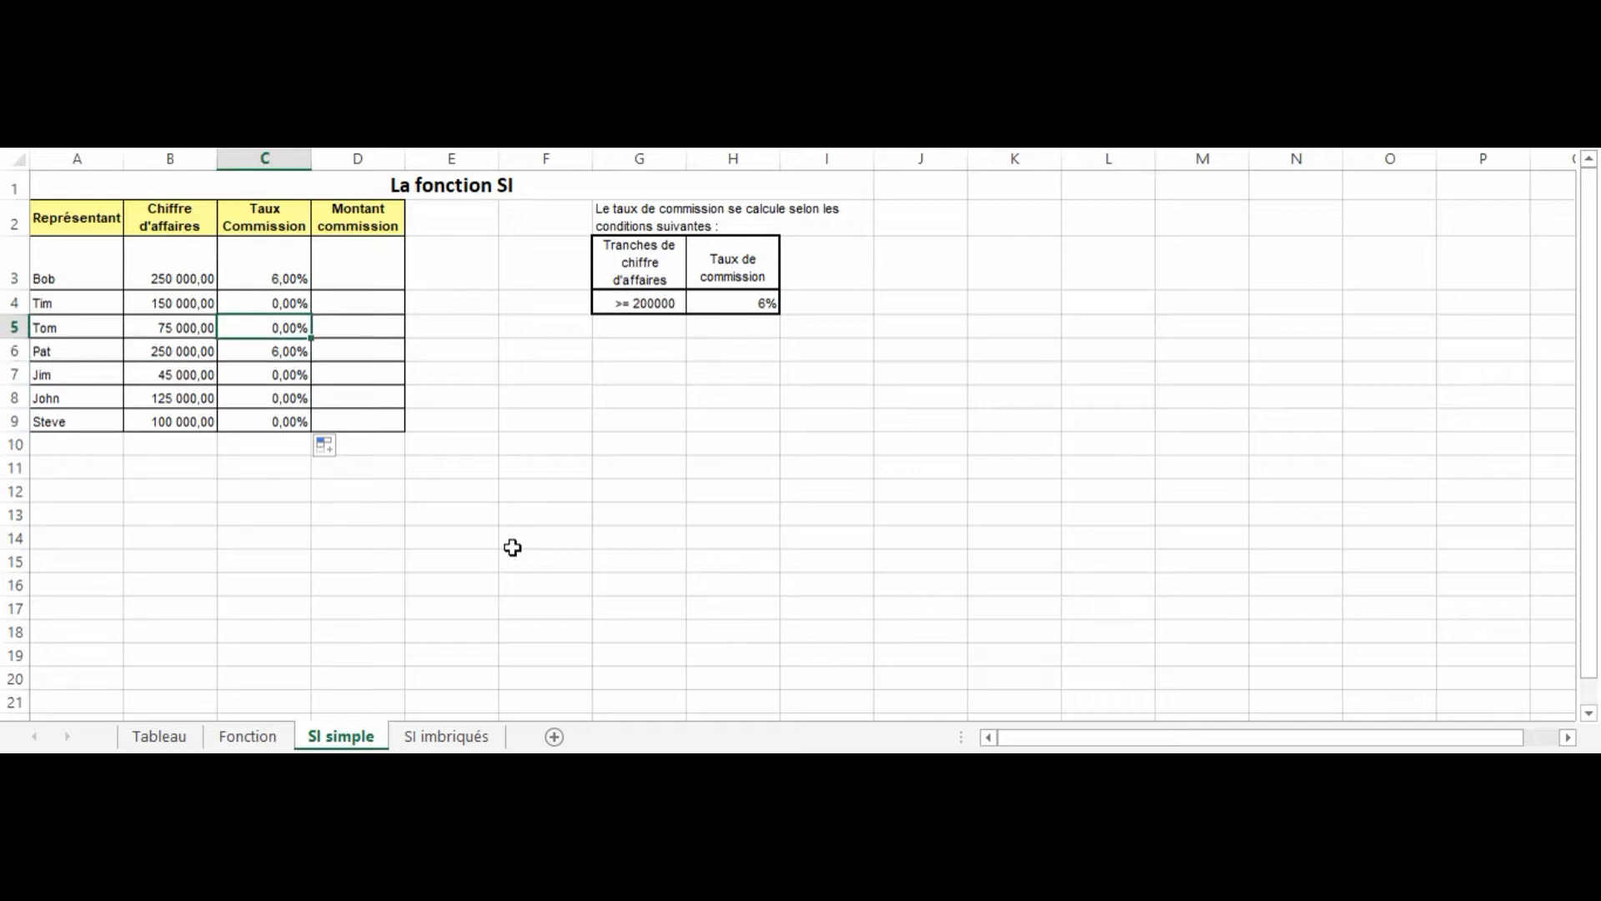
pyautogui.press('Left')
pyautogui.press('Right')
pyautogui.press('Up')
pyautogui.press('Up')
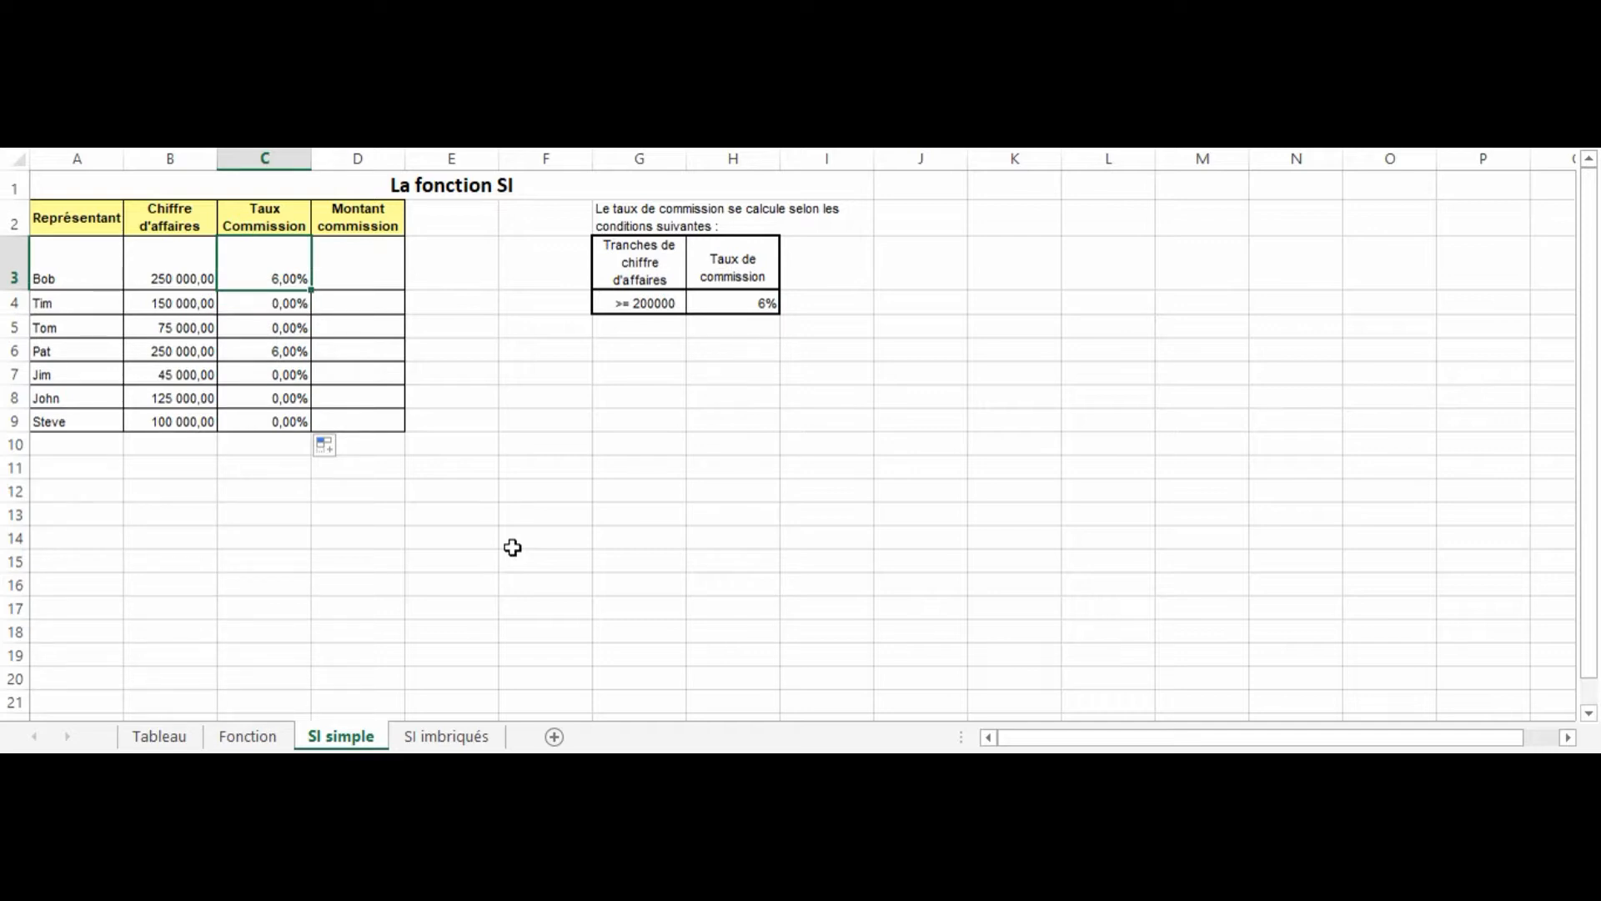
# Step: Calculate the commission amount in D3 with =B3*C3 and fill the formula down through D9
pyautogui.press('Right')
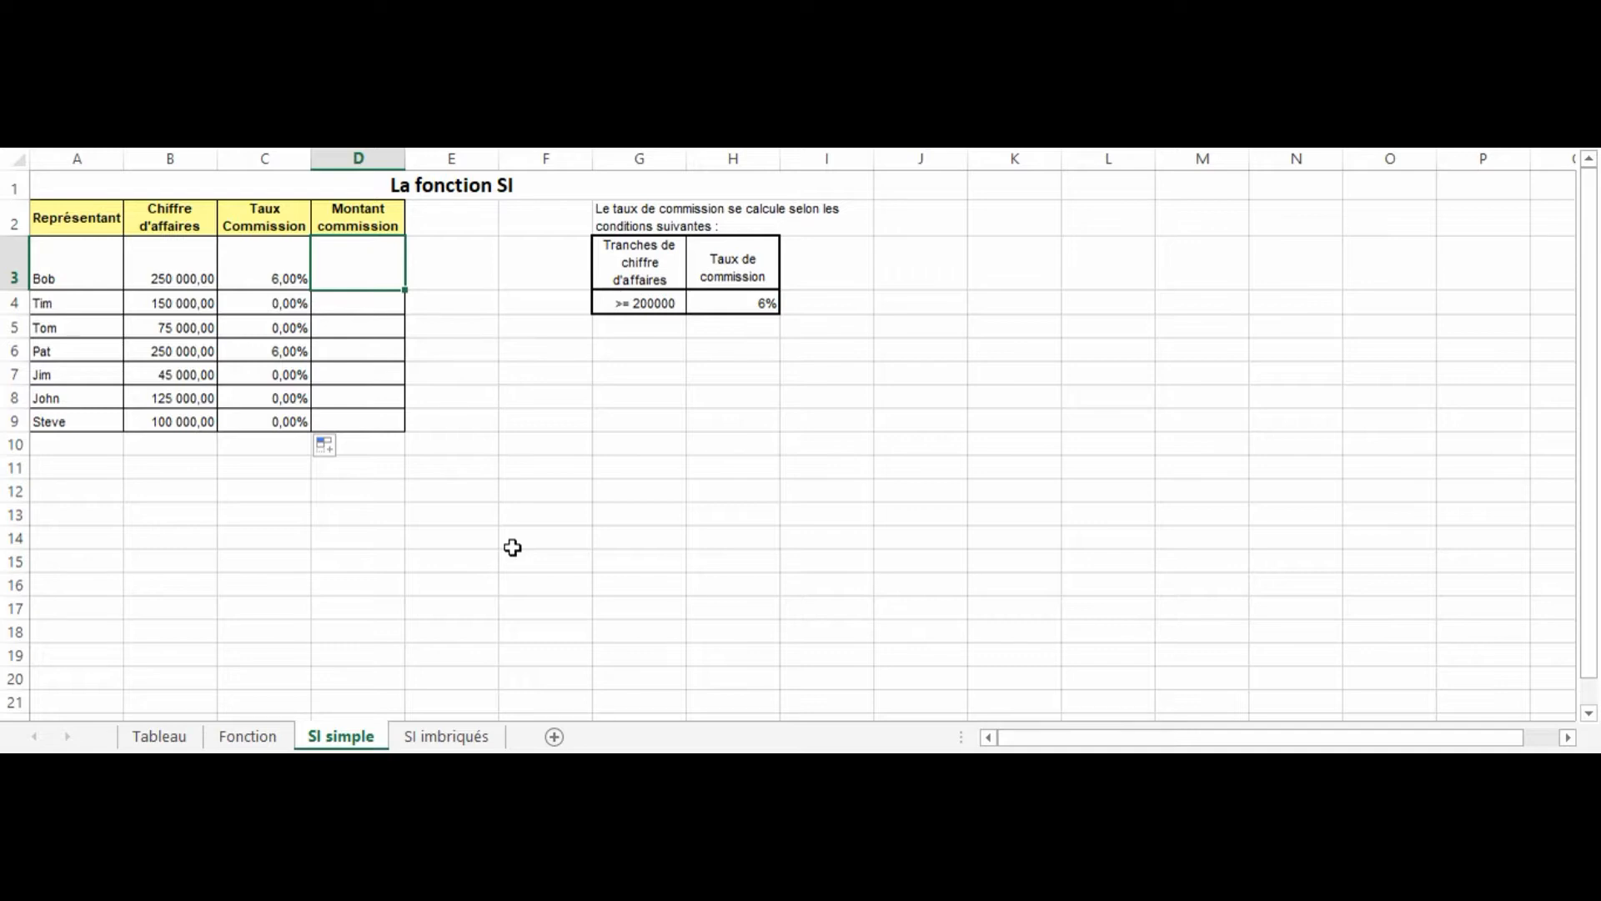
pyautogui.write('=')
pyautogui.click(171, 274)
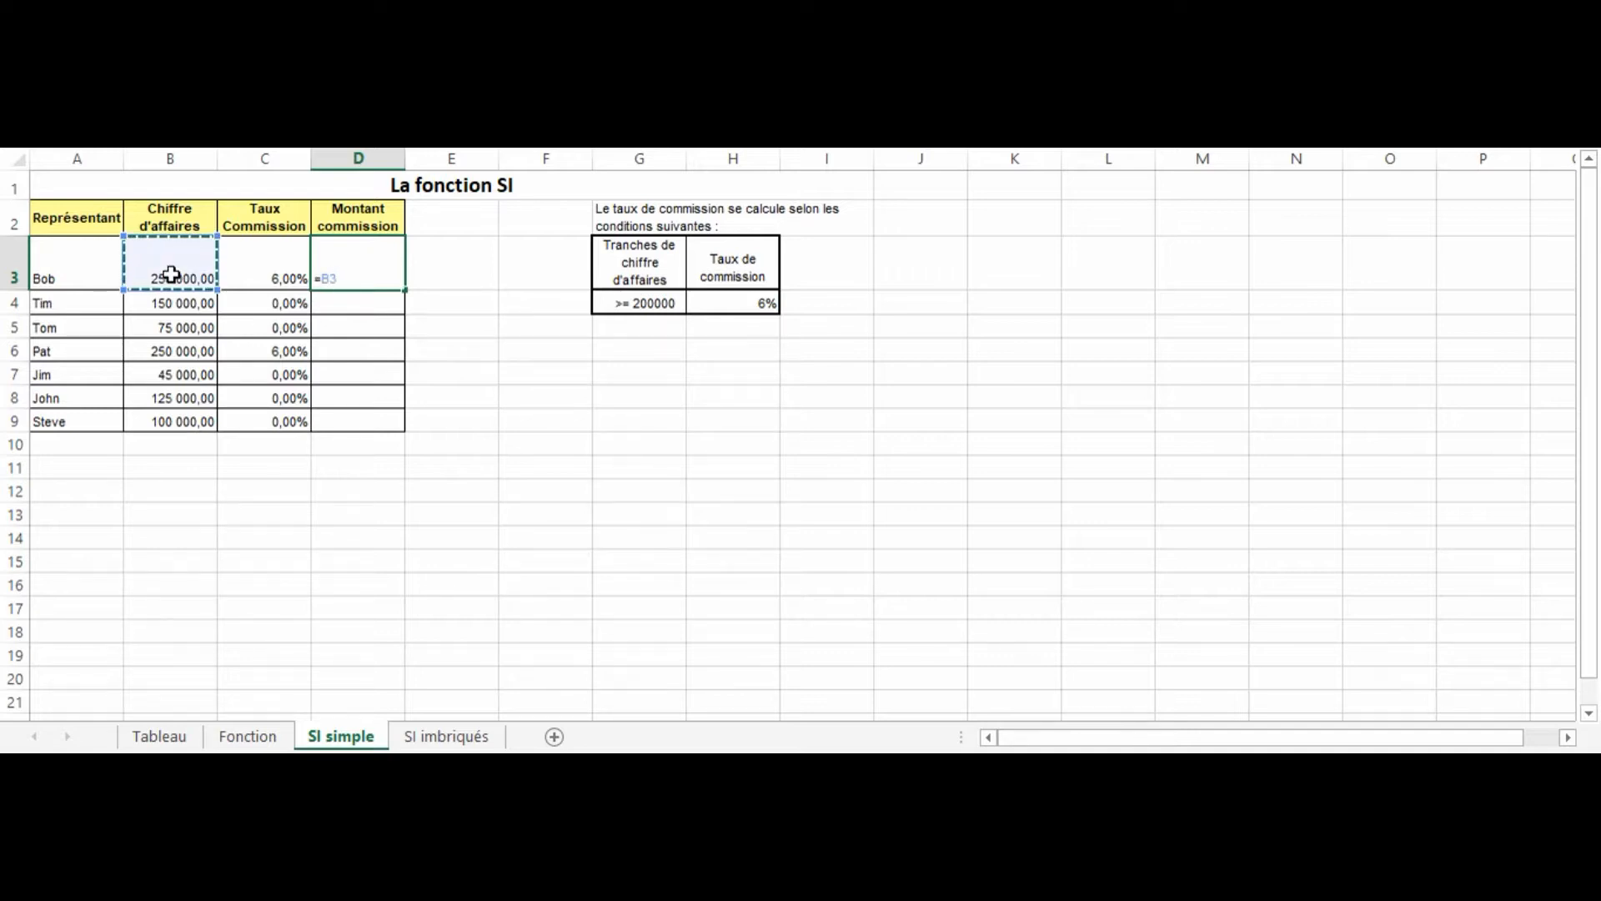
pyautogui.write('*')
pyautogui.click(269, 284)
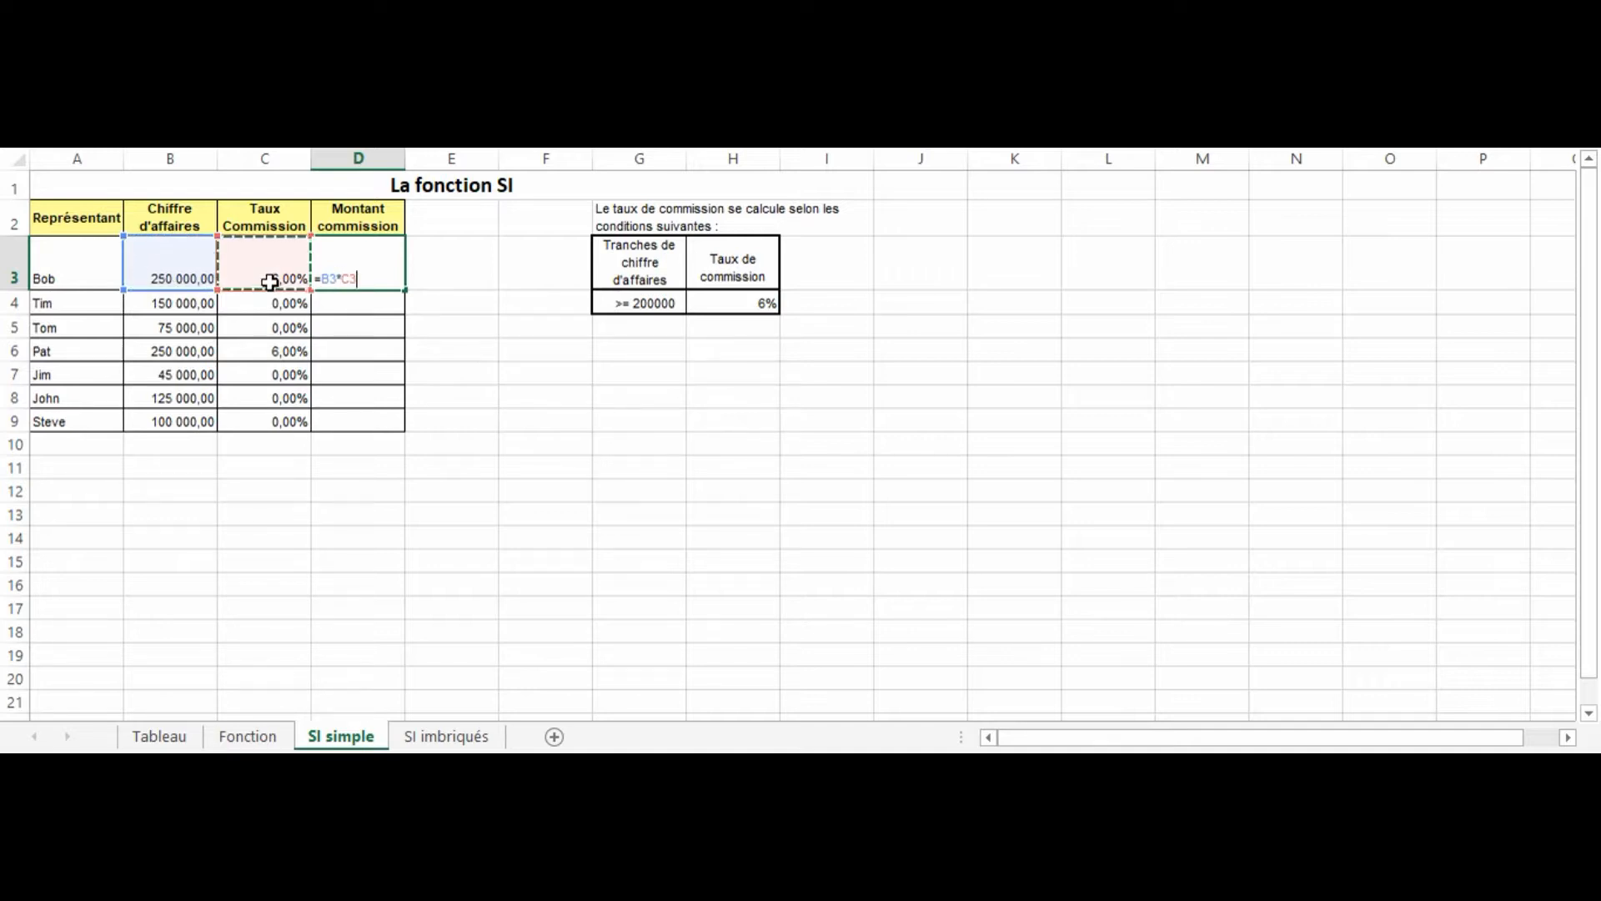
pyautogui.press('Return')
pyautogui.click(386, 266)
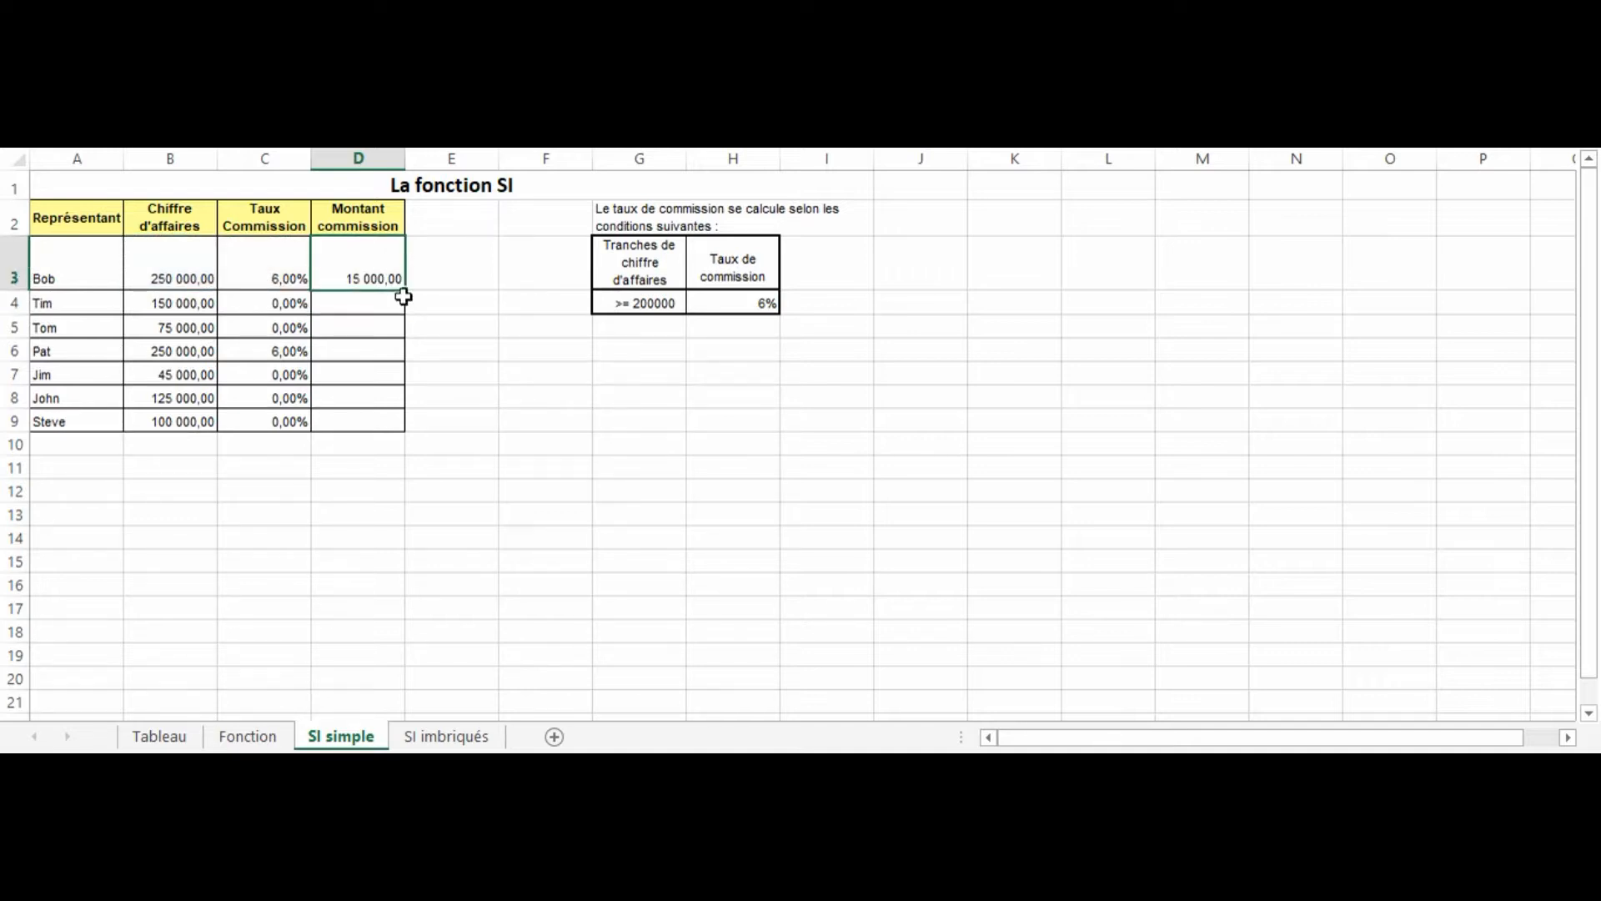
pyautogui.moveTo(388, 363); pyautogui.dragTo(387, 427)
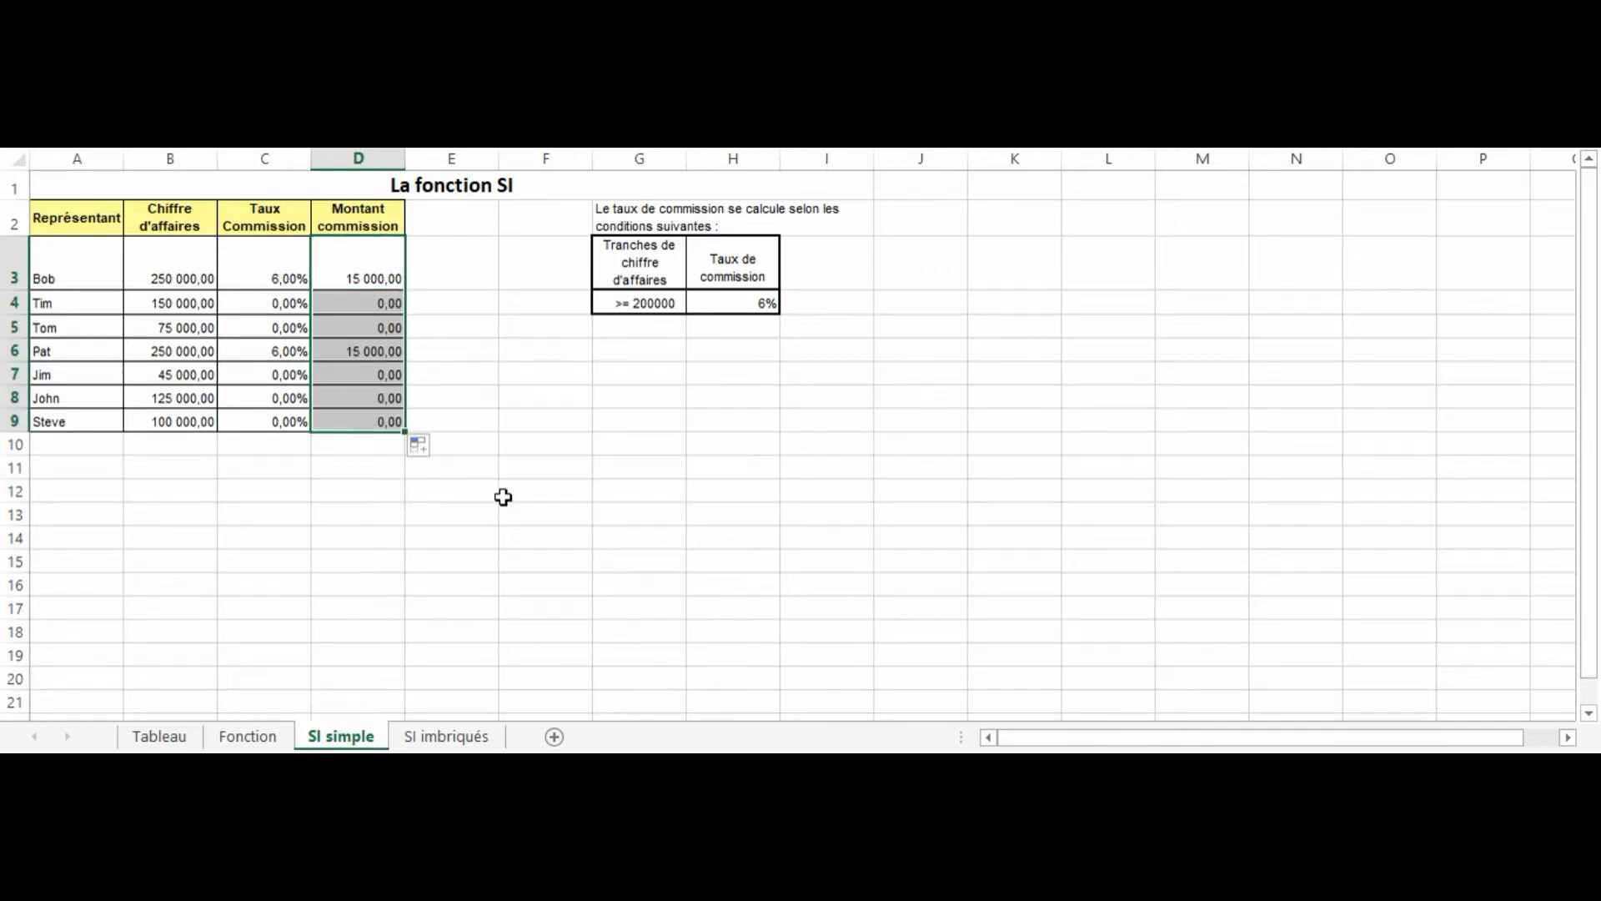
# Step: Open the SI formula in C3 and examine its logical test, value-if-true and value-if-false arguments in turn
pyautogui.click(288, 278)
pyautogui.doubleClick(288, 278)
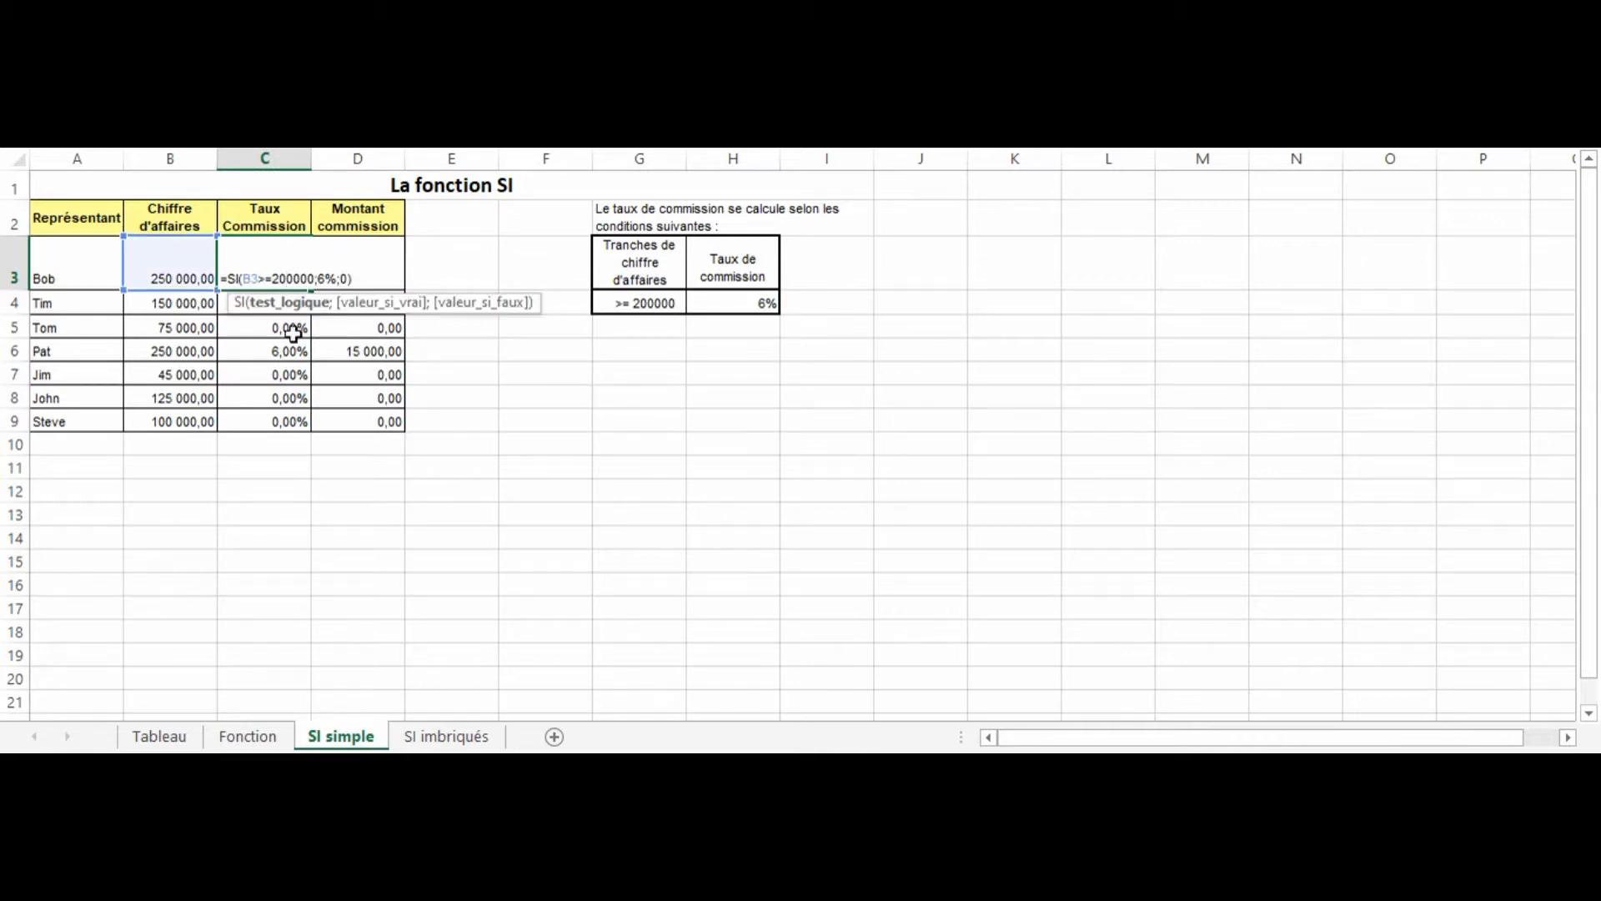
pyautogui.click(242, 279)
pyautogui.moveTo(243, 278); pyautogui.dragTo(314, 279)
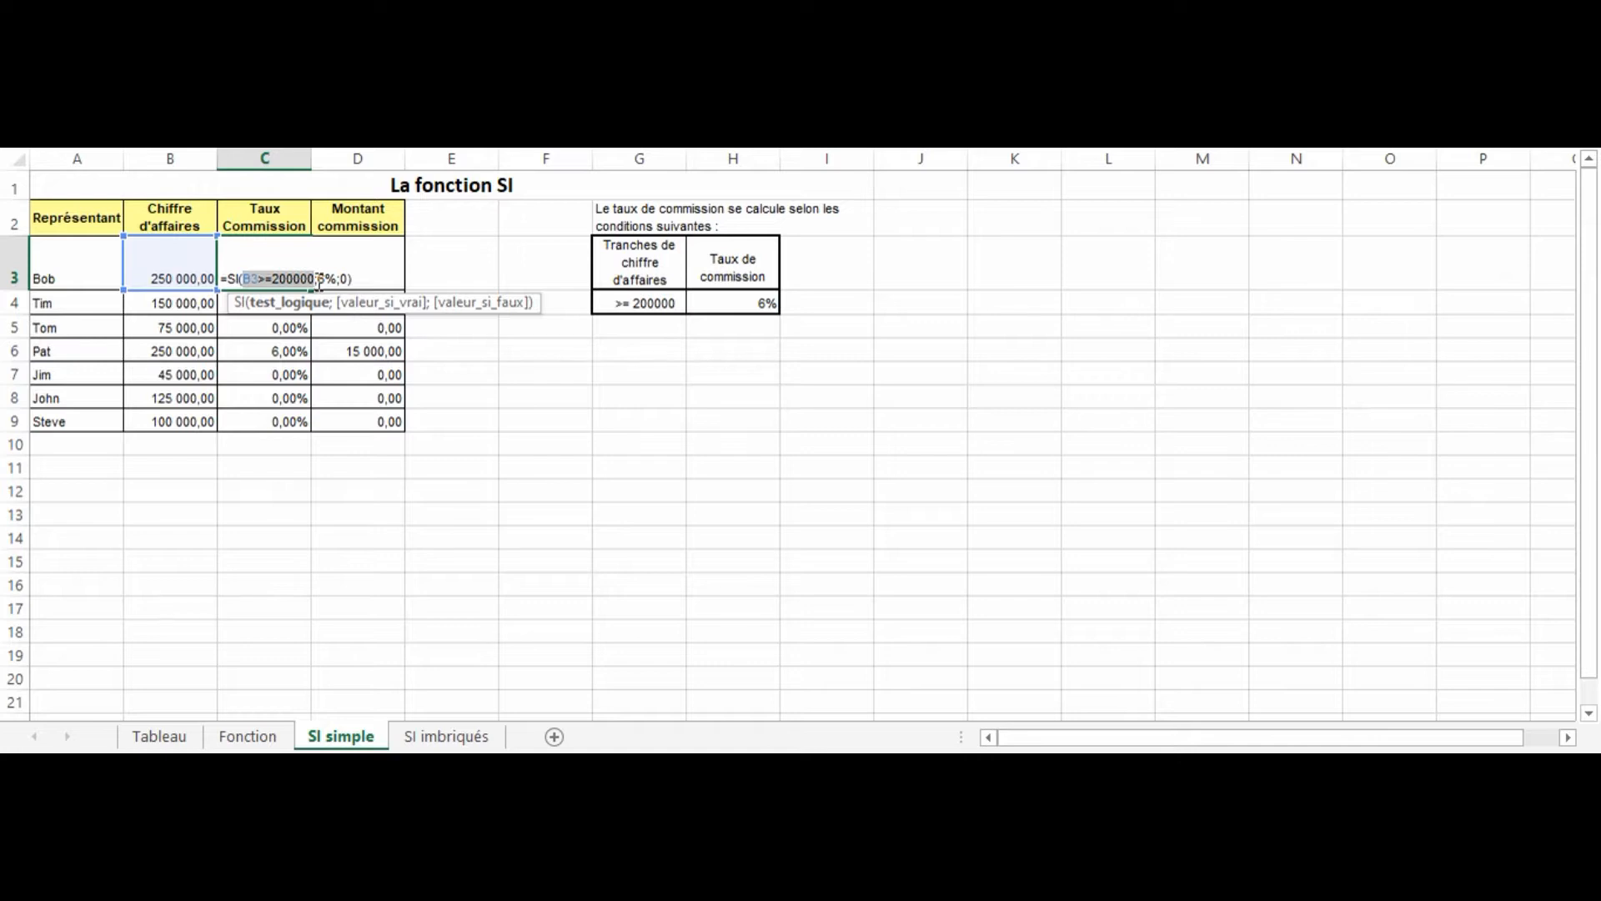
pyautogui.moveTo(317, 278); pyautogui.dragTo(340, 278)
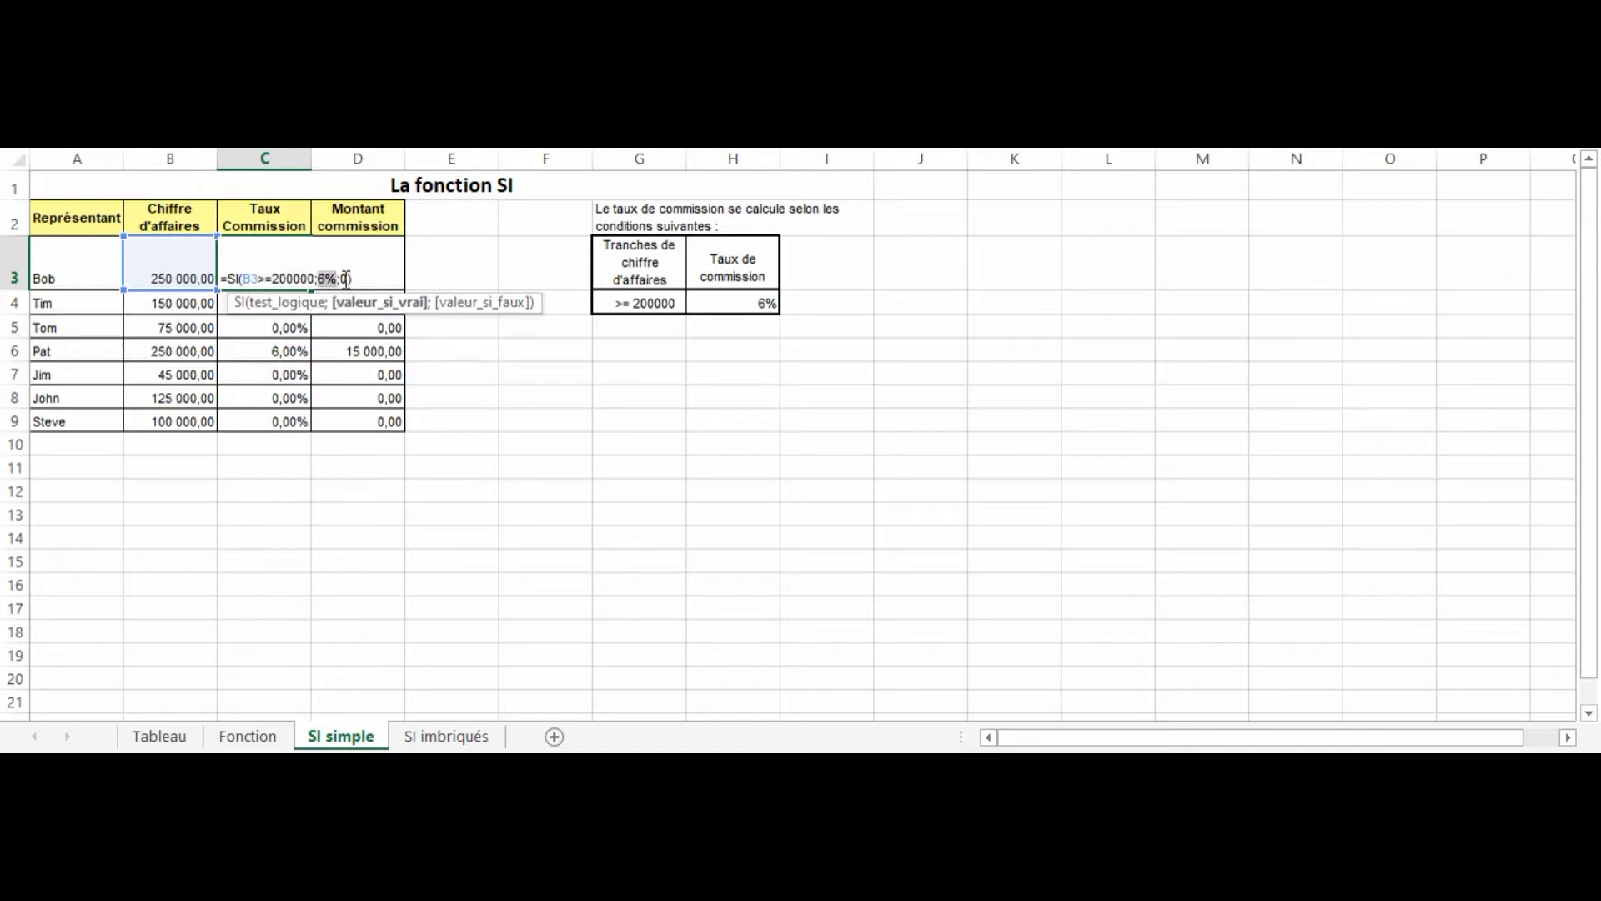
pyautogui.click(341, 278)
pyautogui.click(347, 278)
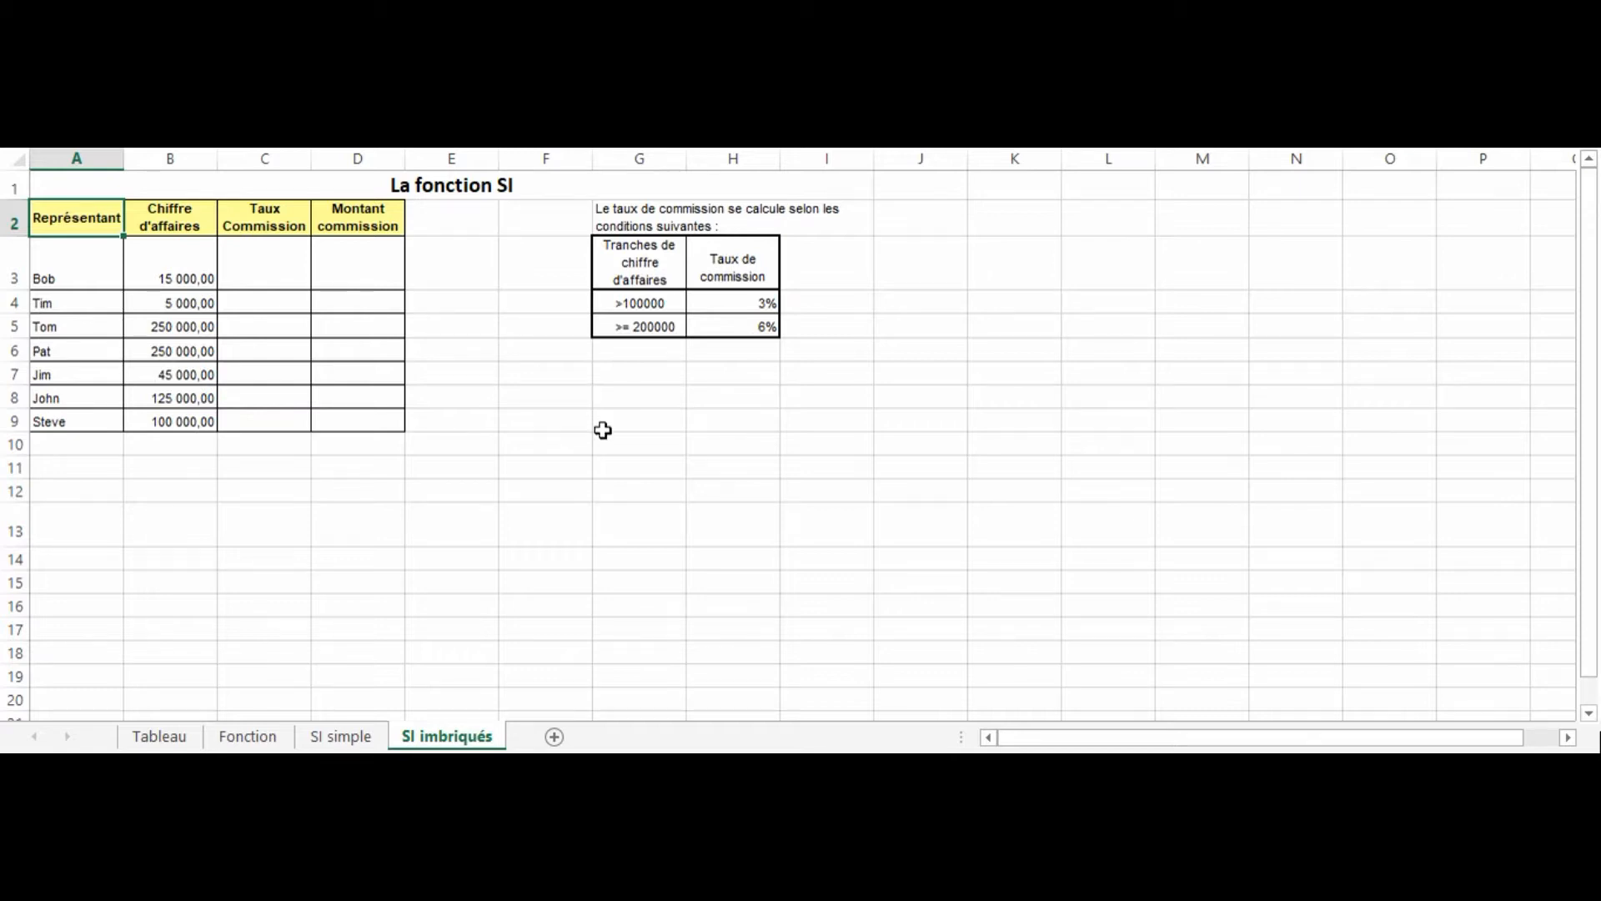
# Step: Examine the turnover brackets in G4 and G5 and the commission rate in H5 on the SI imbriqués sheet
pyautogui.click(632, 303)
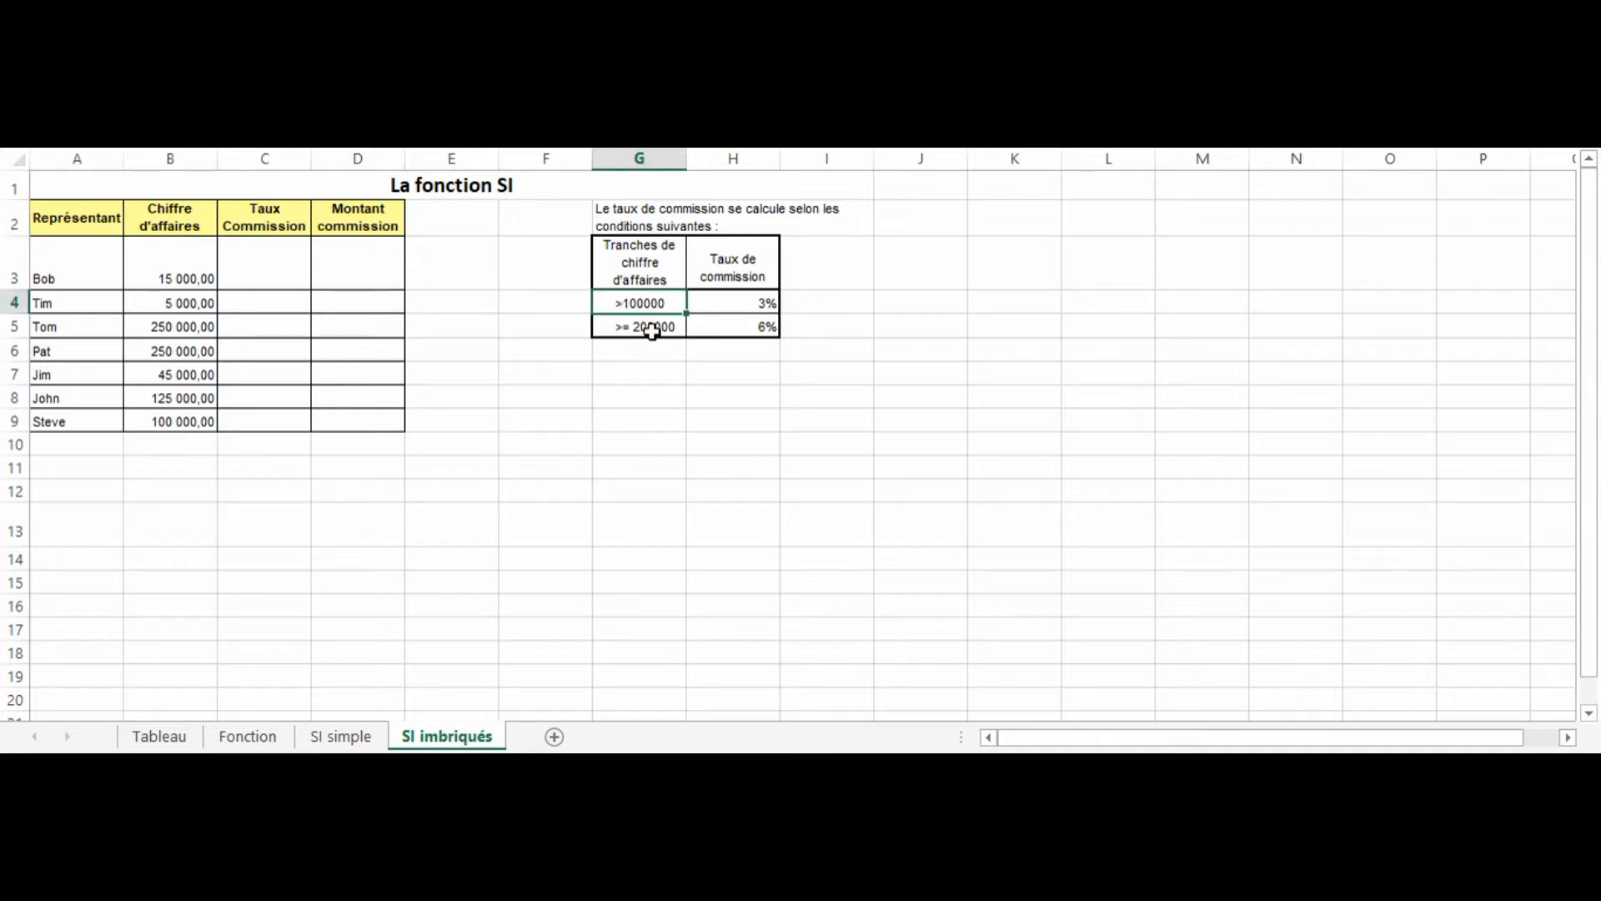
pyautogui.click(653, 327)
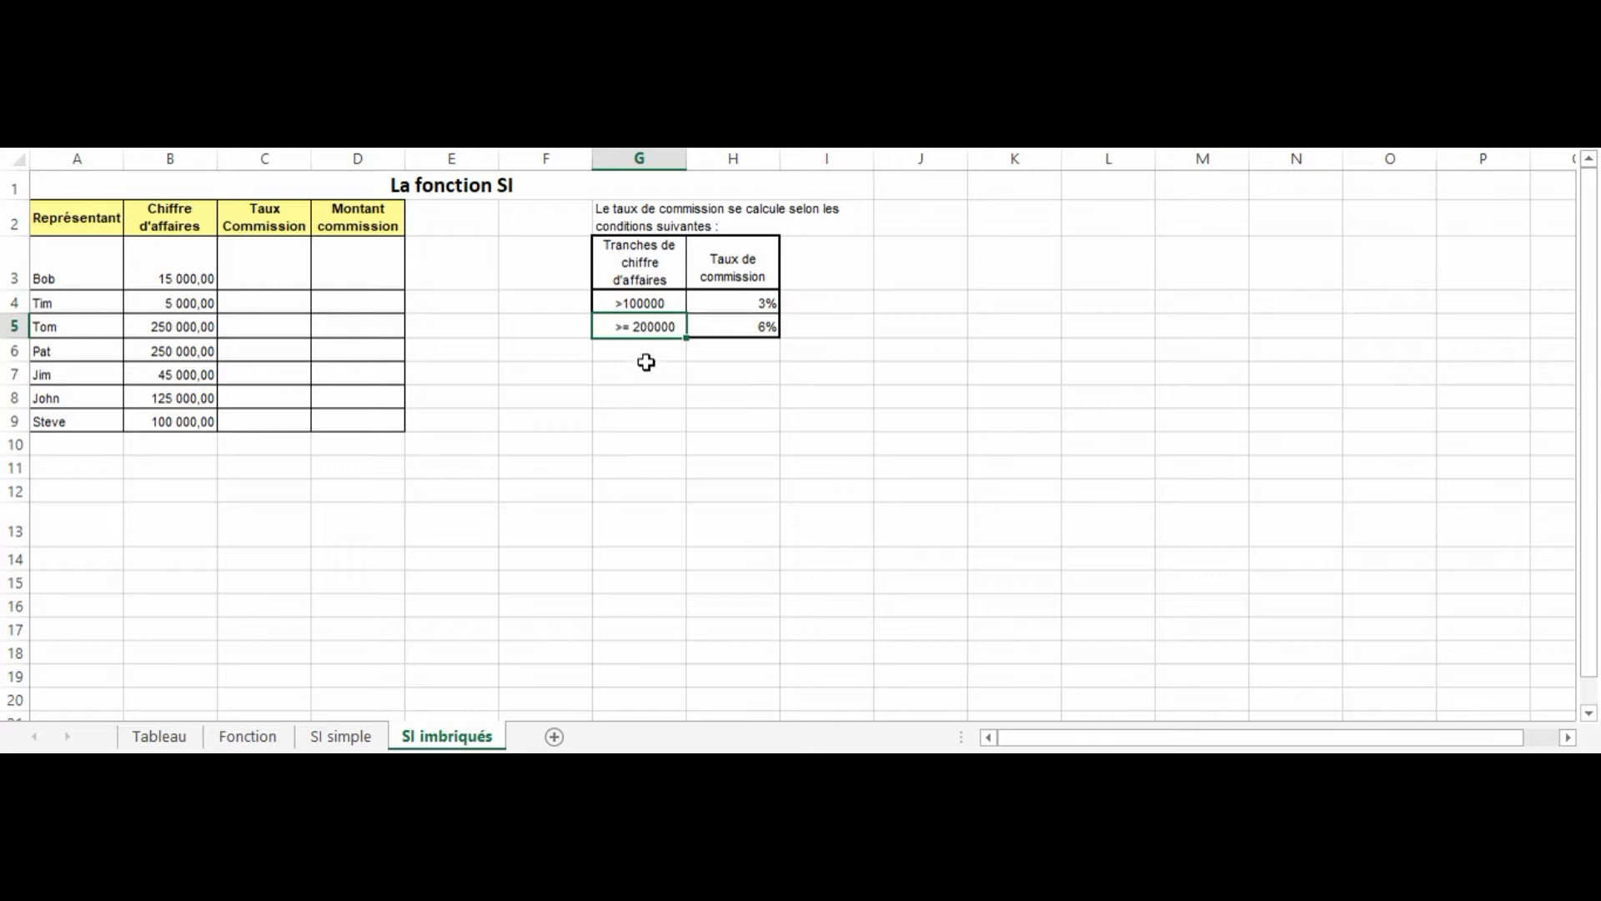
pyautogui.click(736, 322)
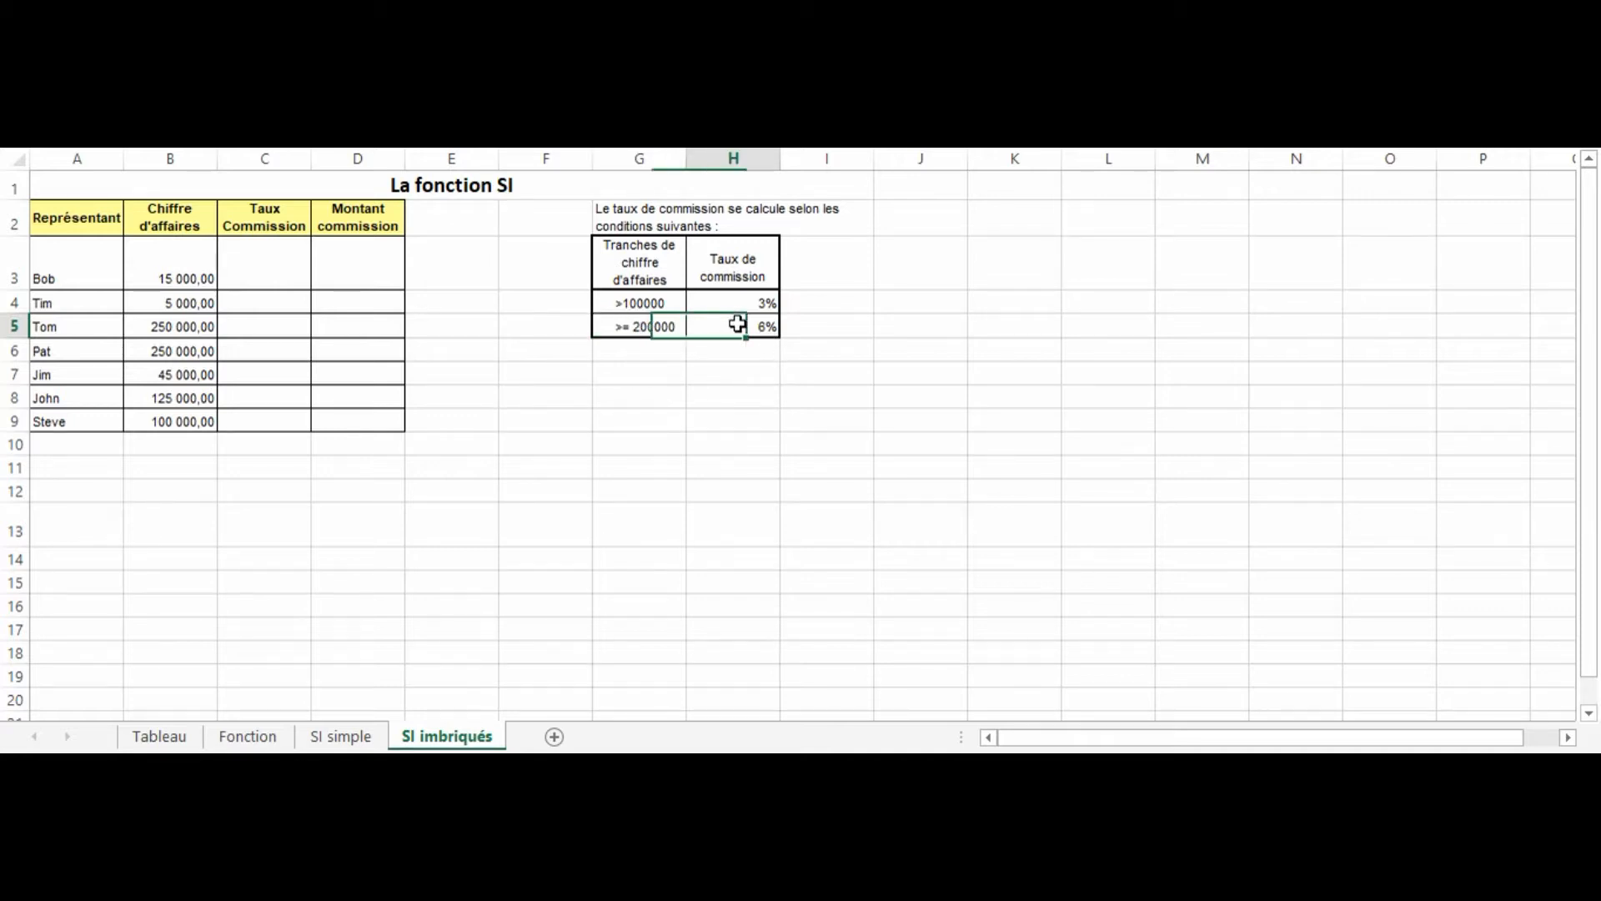
# Step: Write the first condition in G8 as plain text: SI(B3>=200000;6%;0)
pyautogui.click(633, 306)
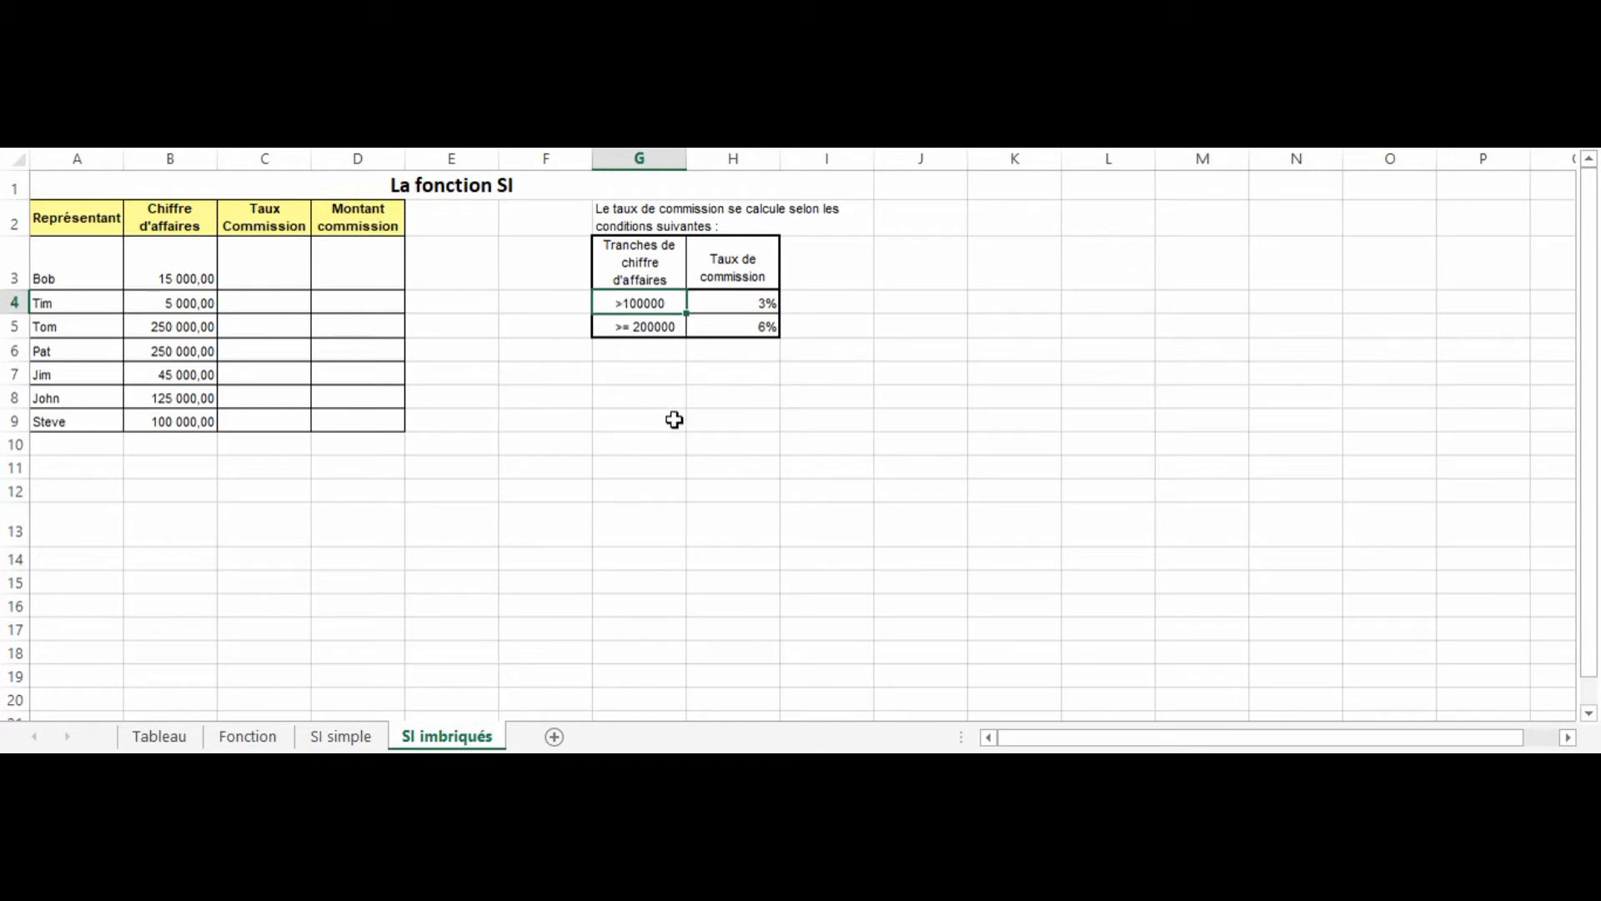
pyautogui.click(745, 303)
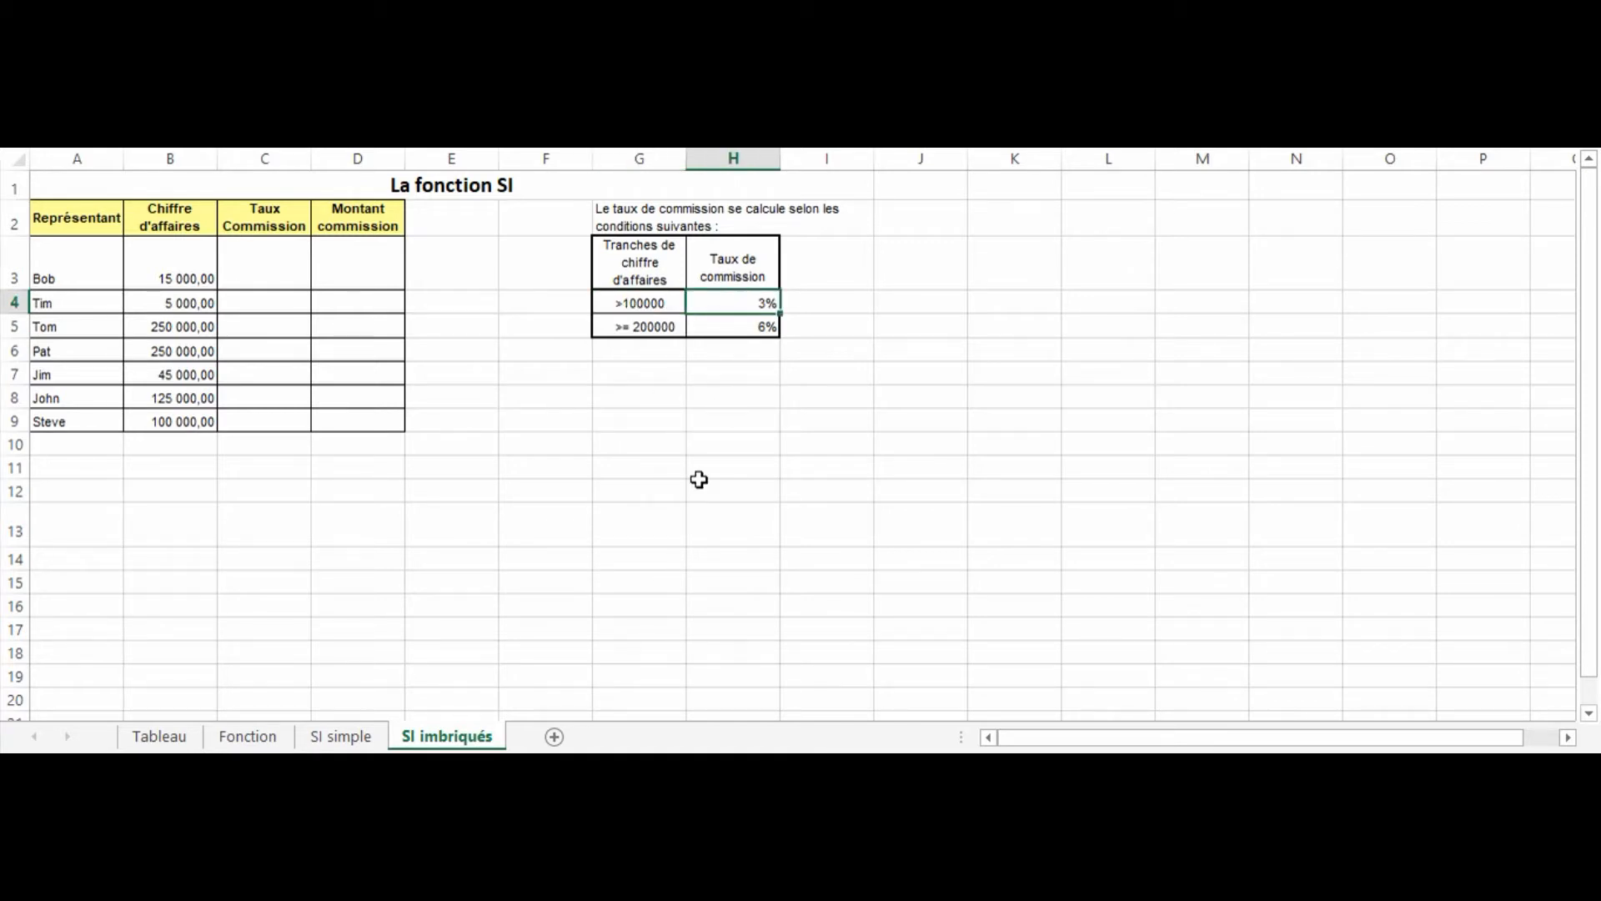
pyautogui.click(642, 429)
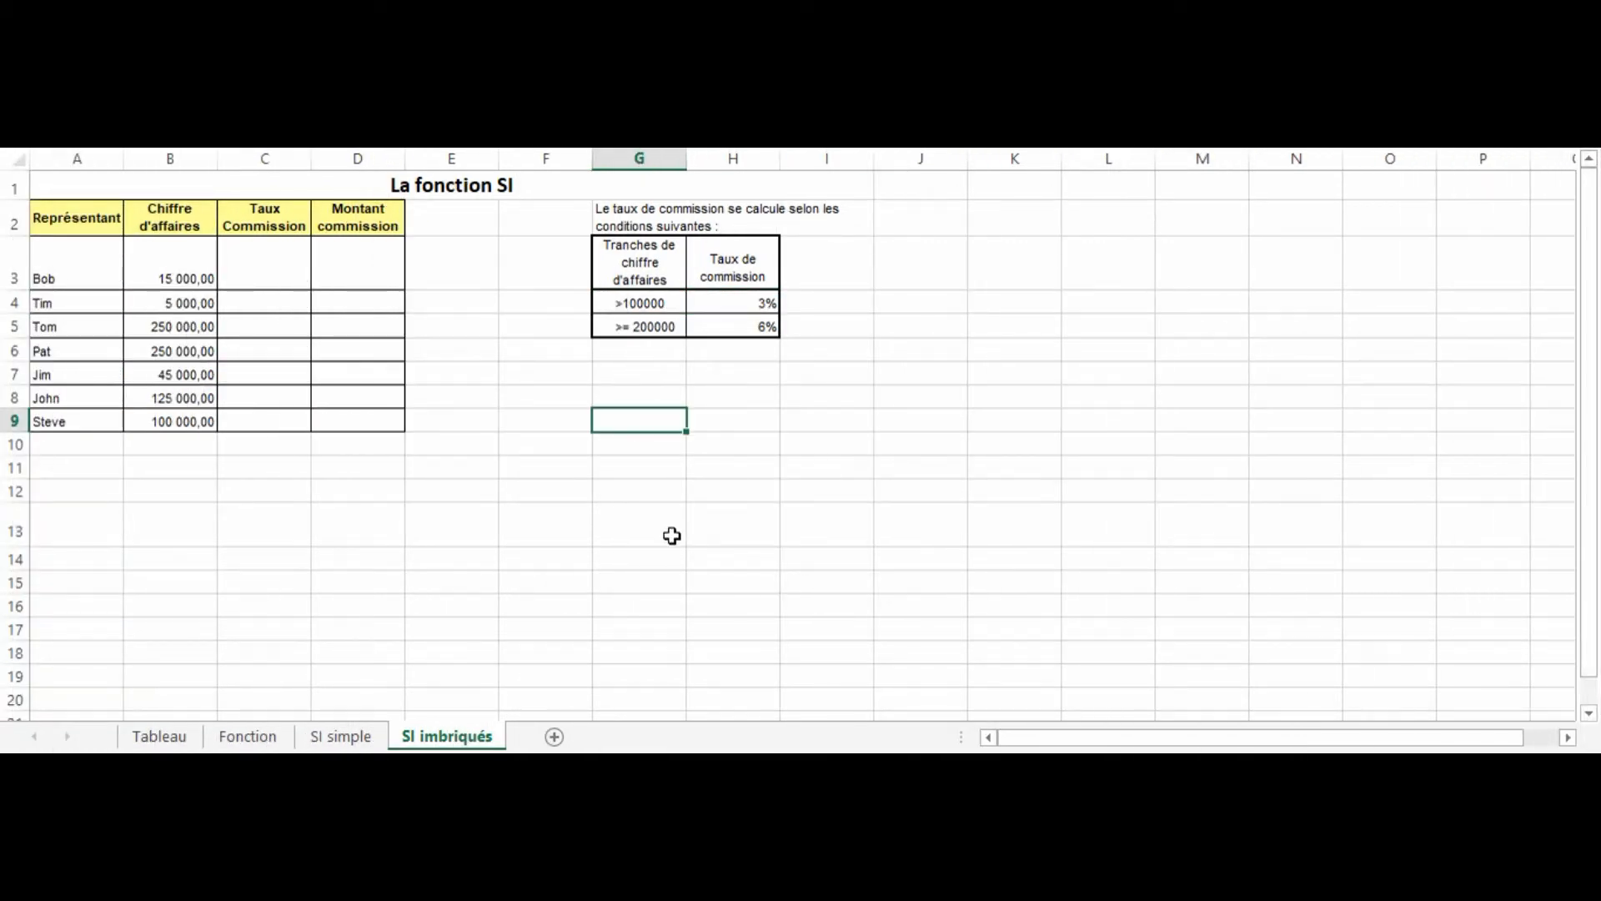
pyautogui.press('Up')
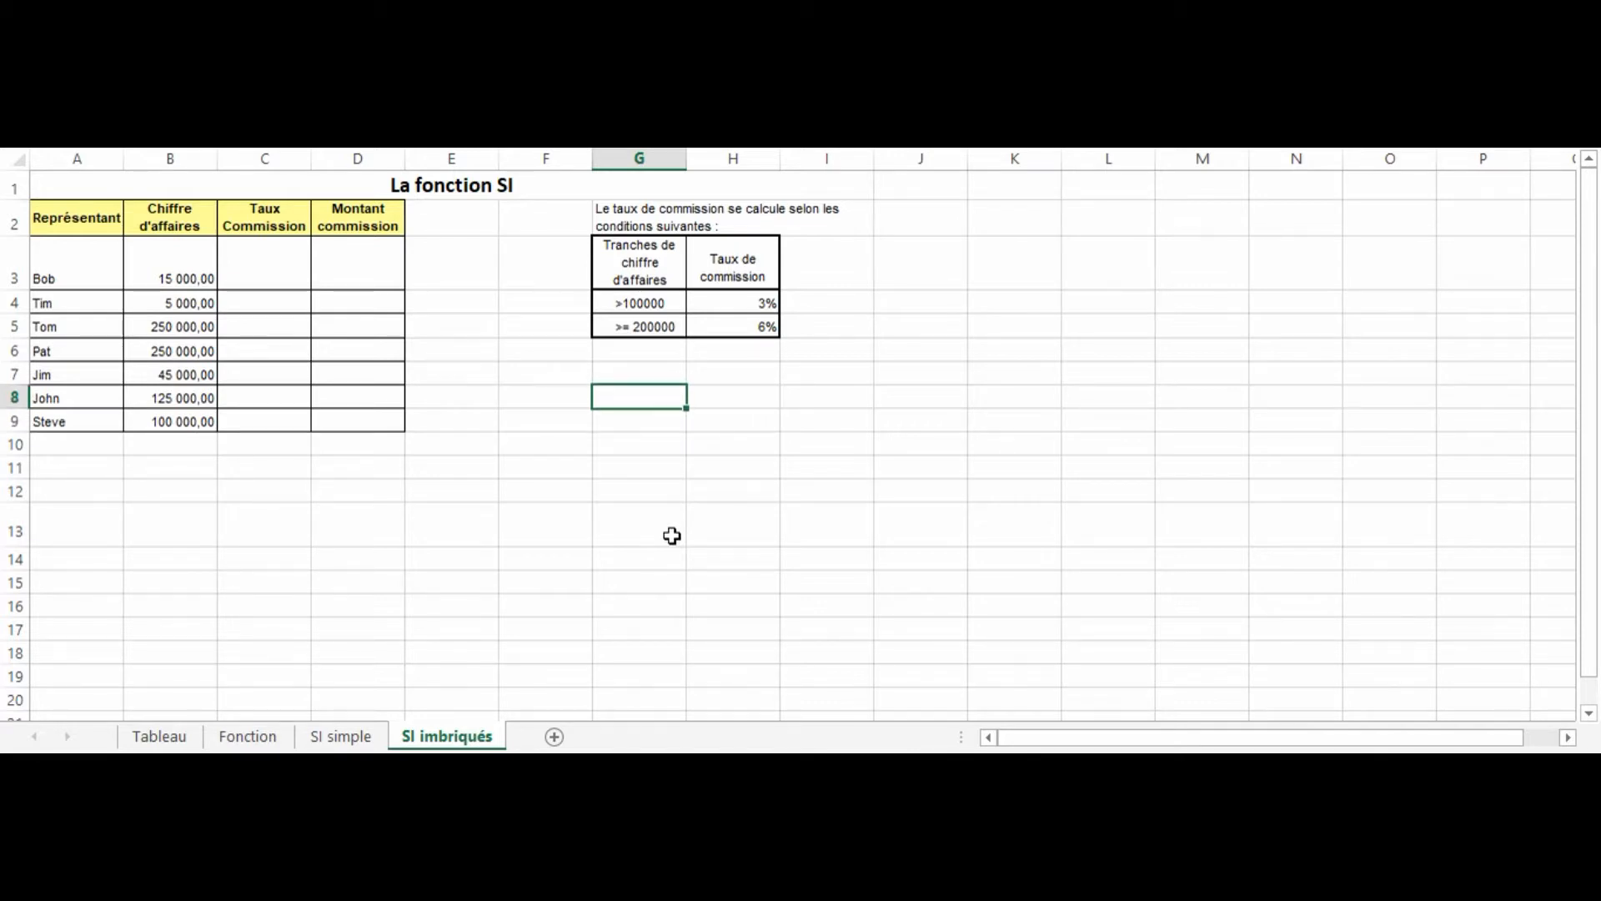
pyautogui.write("'SI(B3>=200000;6%;0)")
pyautogui.press('Return')
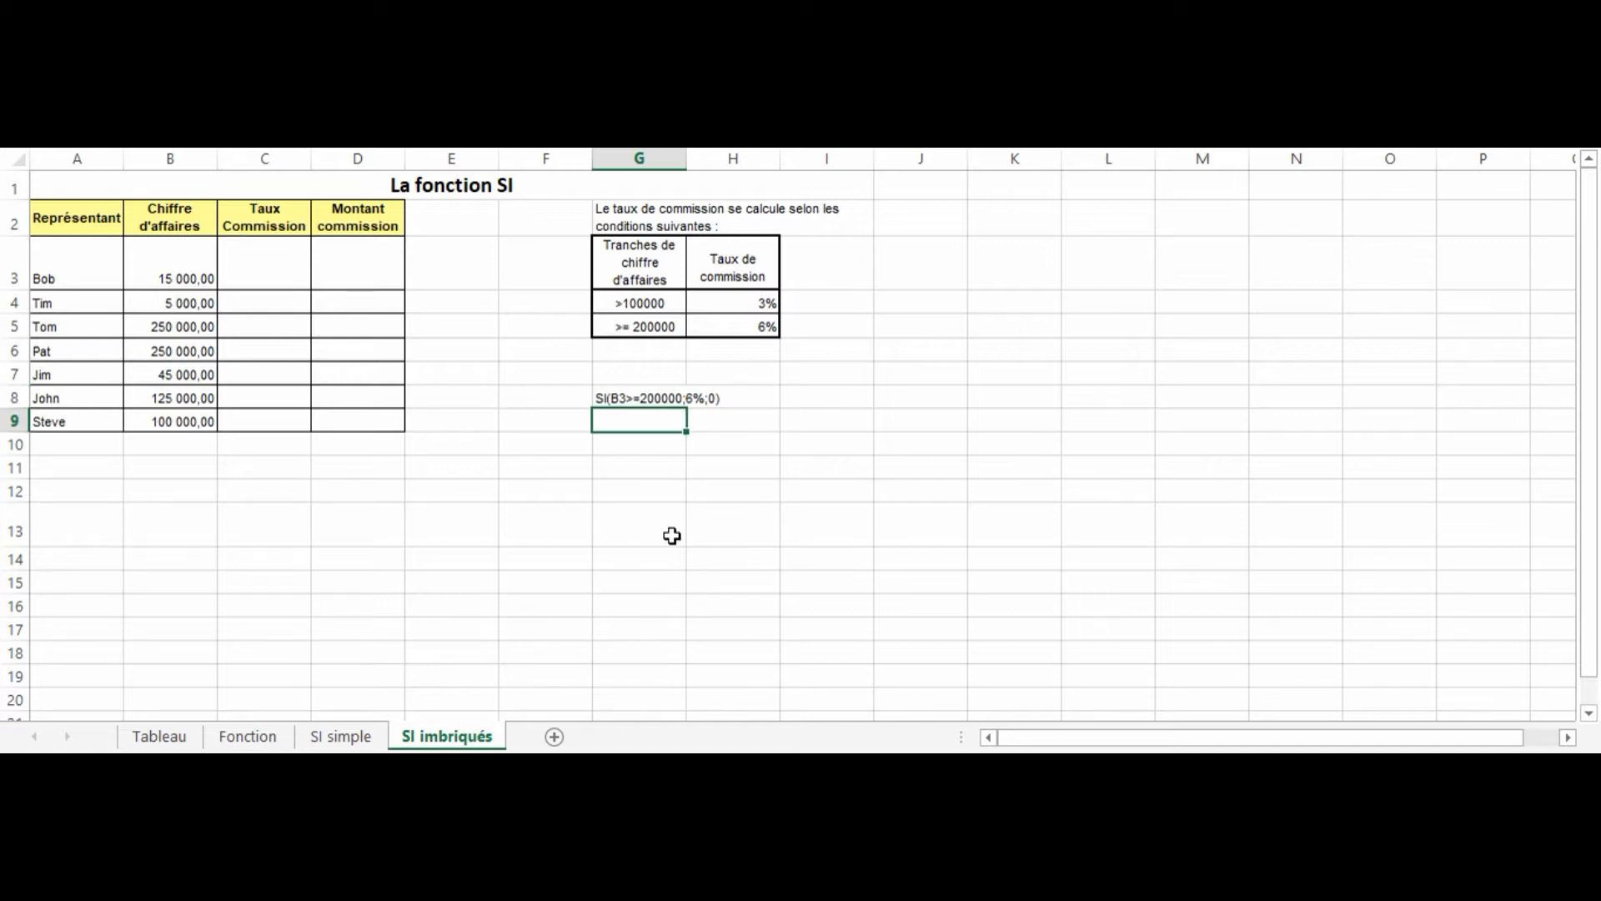
# Step: Write the second condition in G9 as plain text: SI(B3>100000;3%;0)
pyautogui.write('SI(')
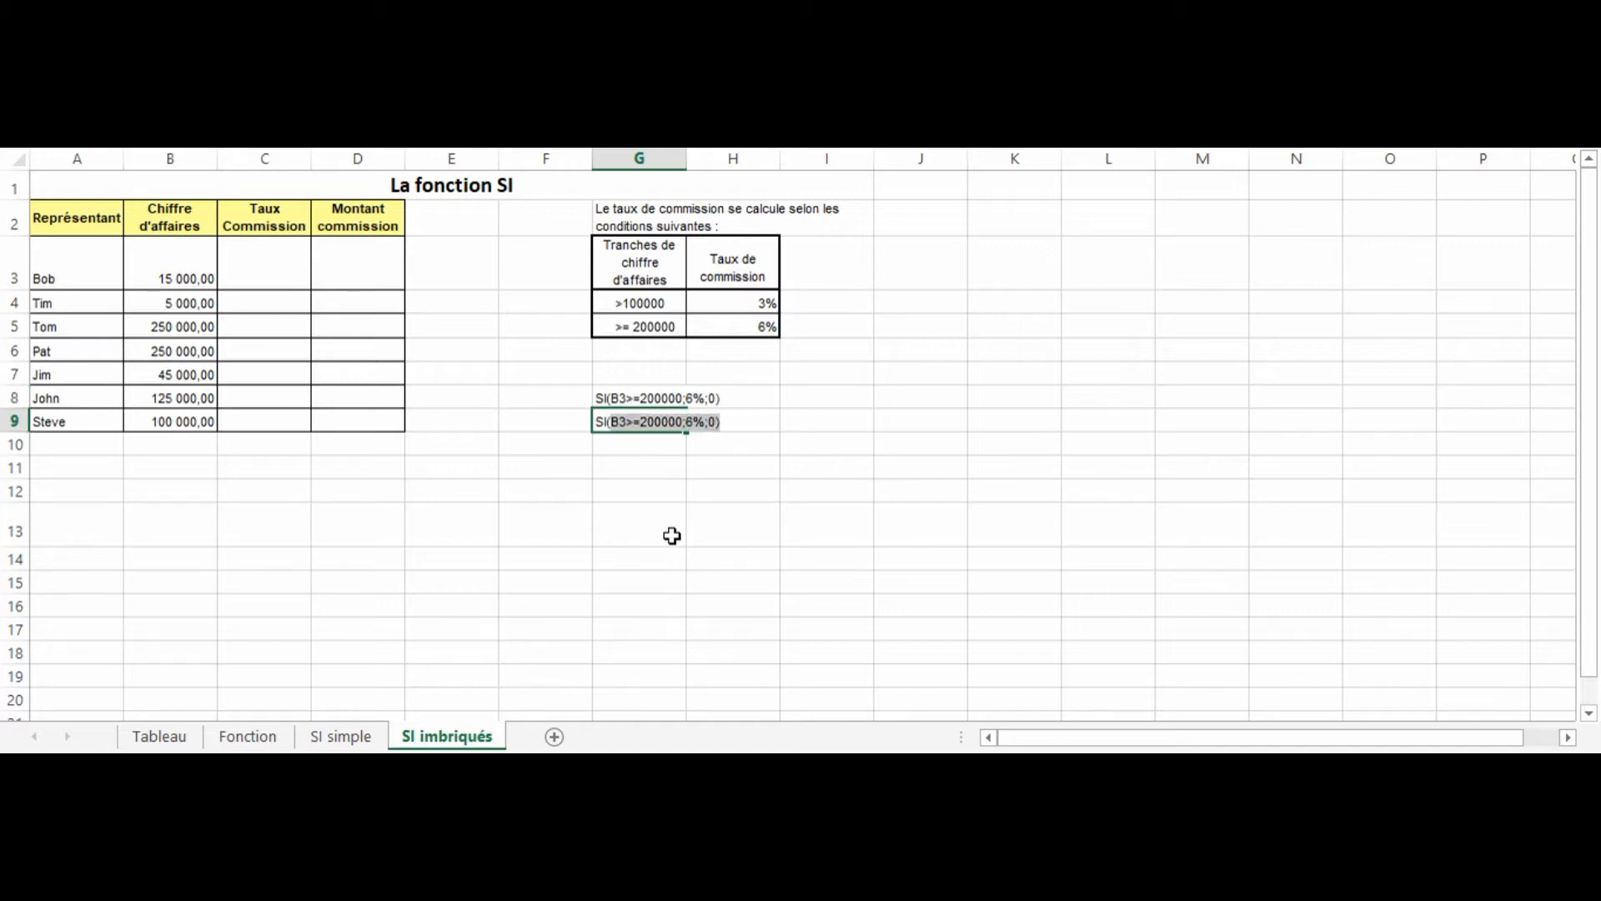
pyautogui.write('B3<')
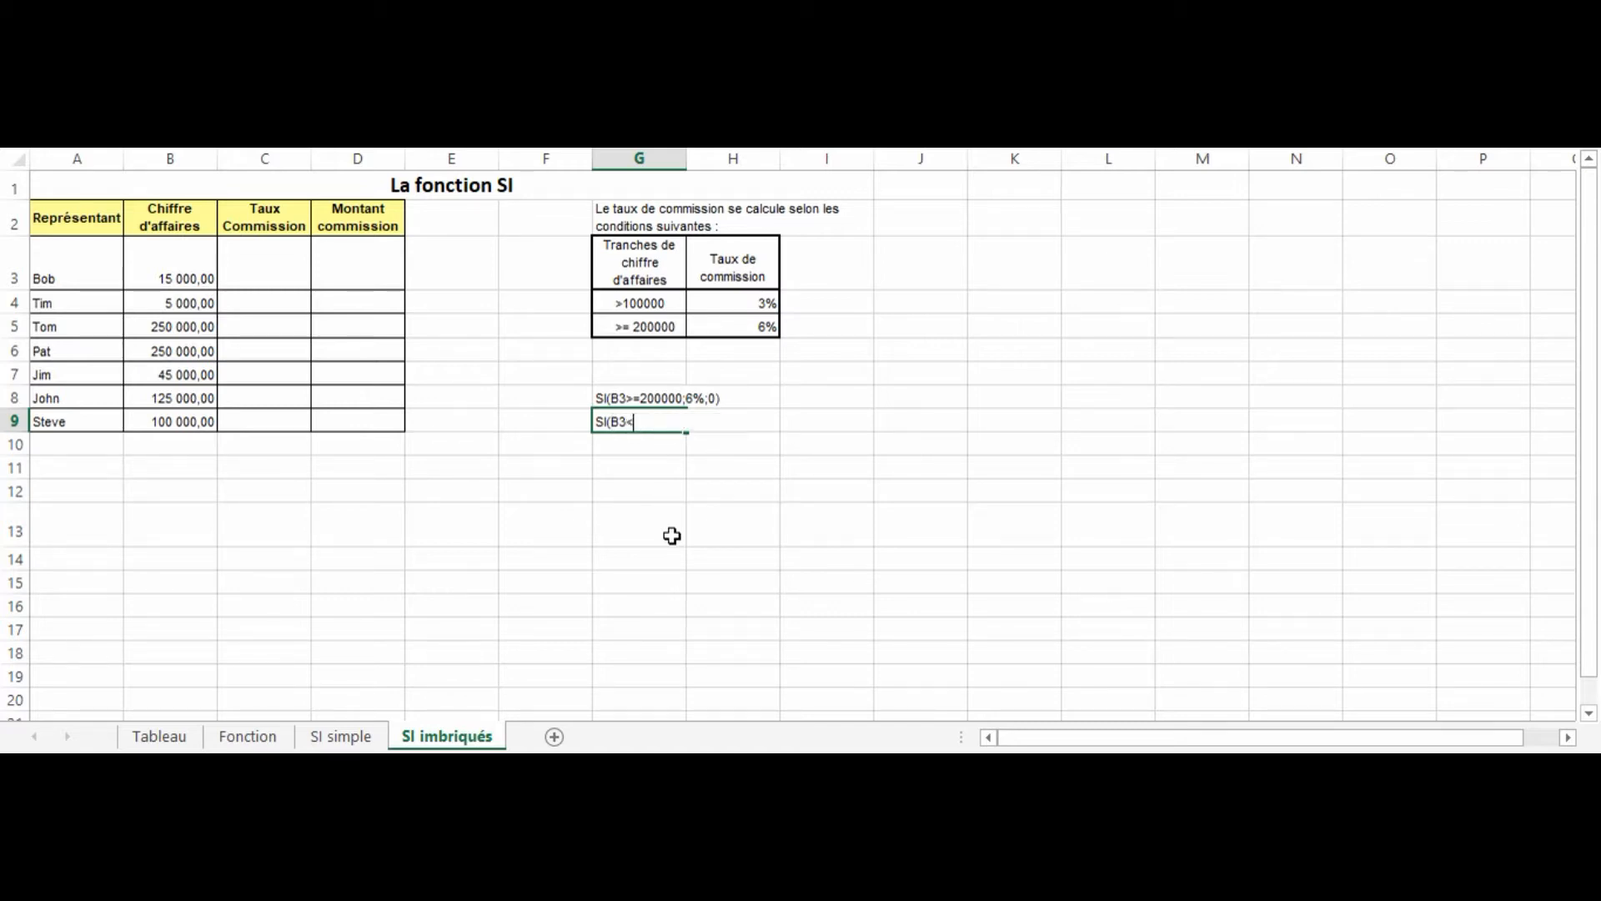
pyautogui.write('1')
pyautogui.press('BackSpace')
pyautogui.press('BackSpace')
pyautogui.write('>100')
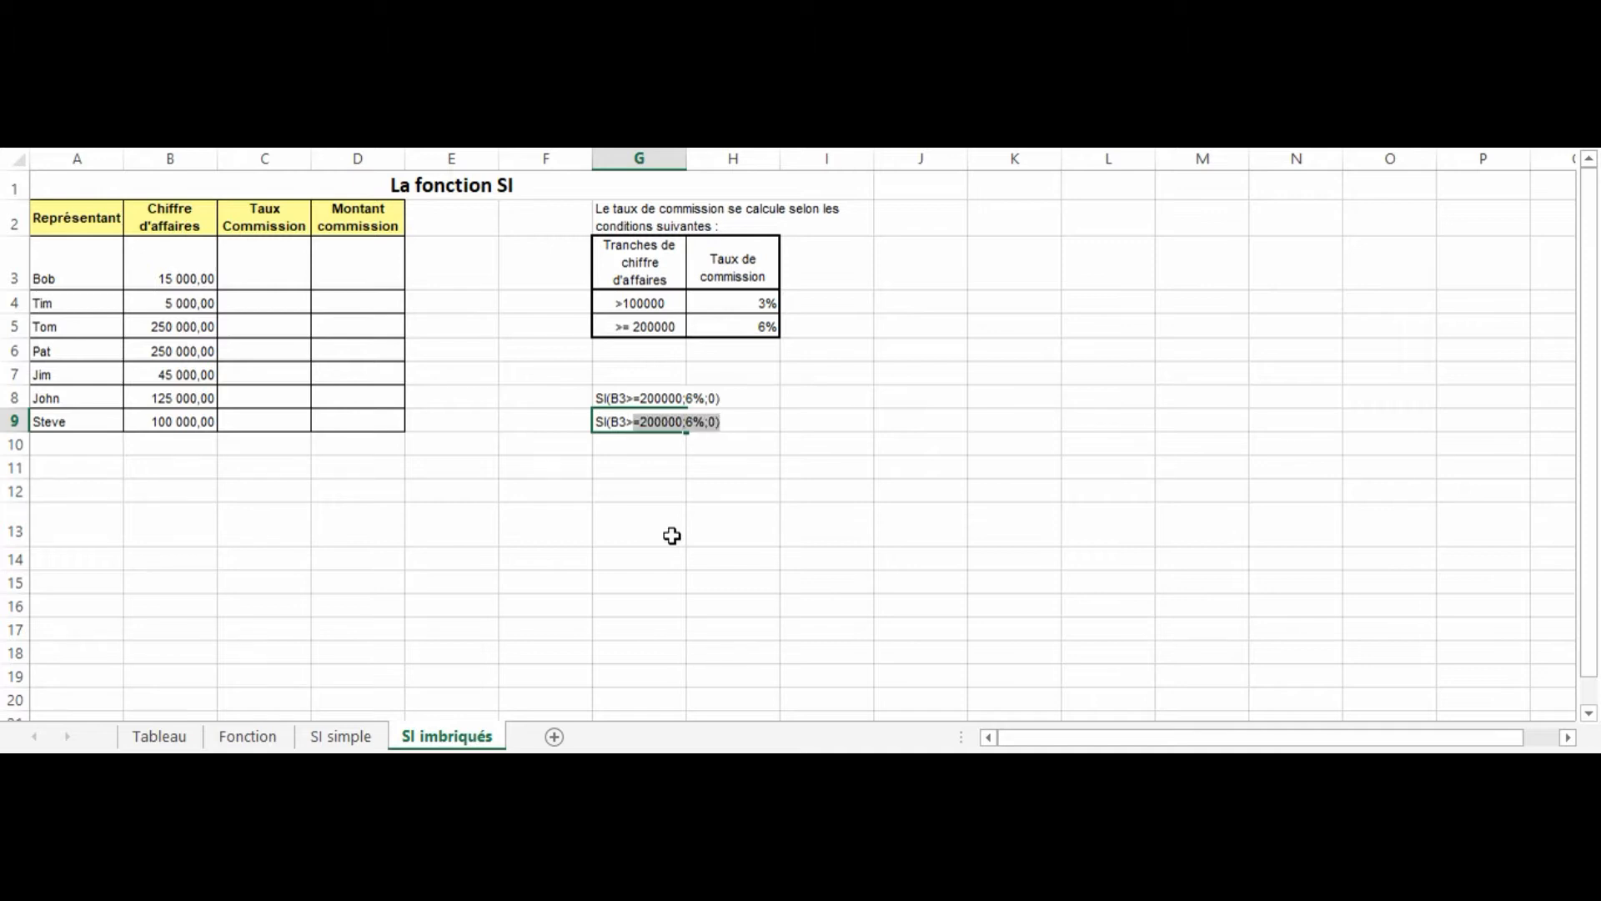
pyautogui.write('000')
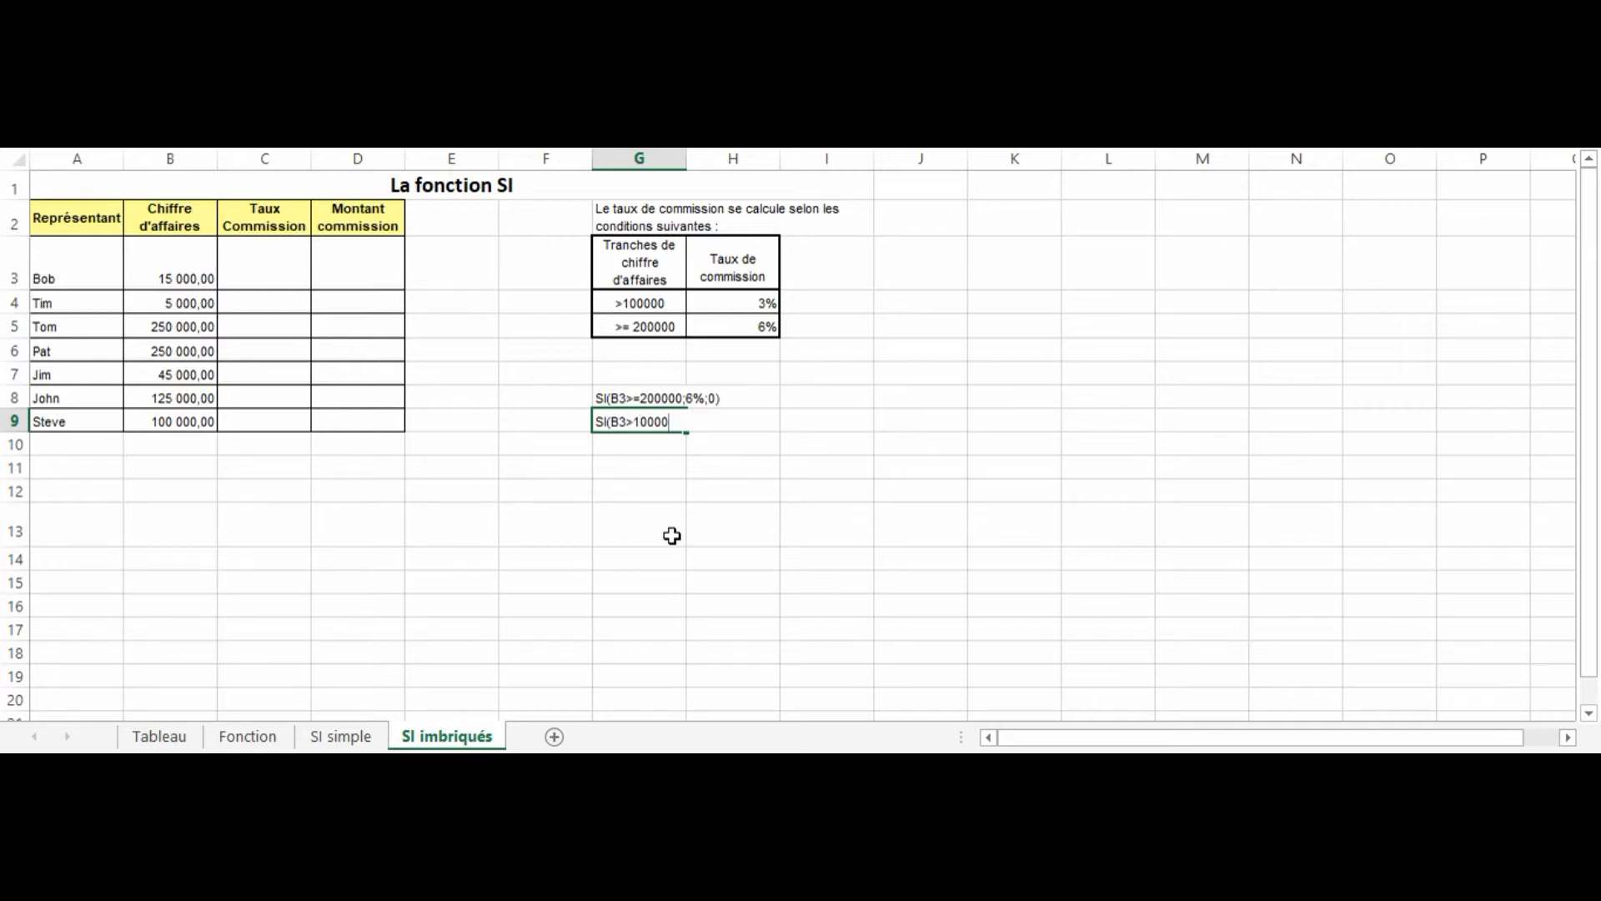
pyautogui.write(';3%;0)')
pyautogui.press('Return')
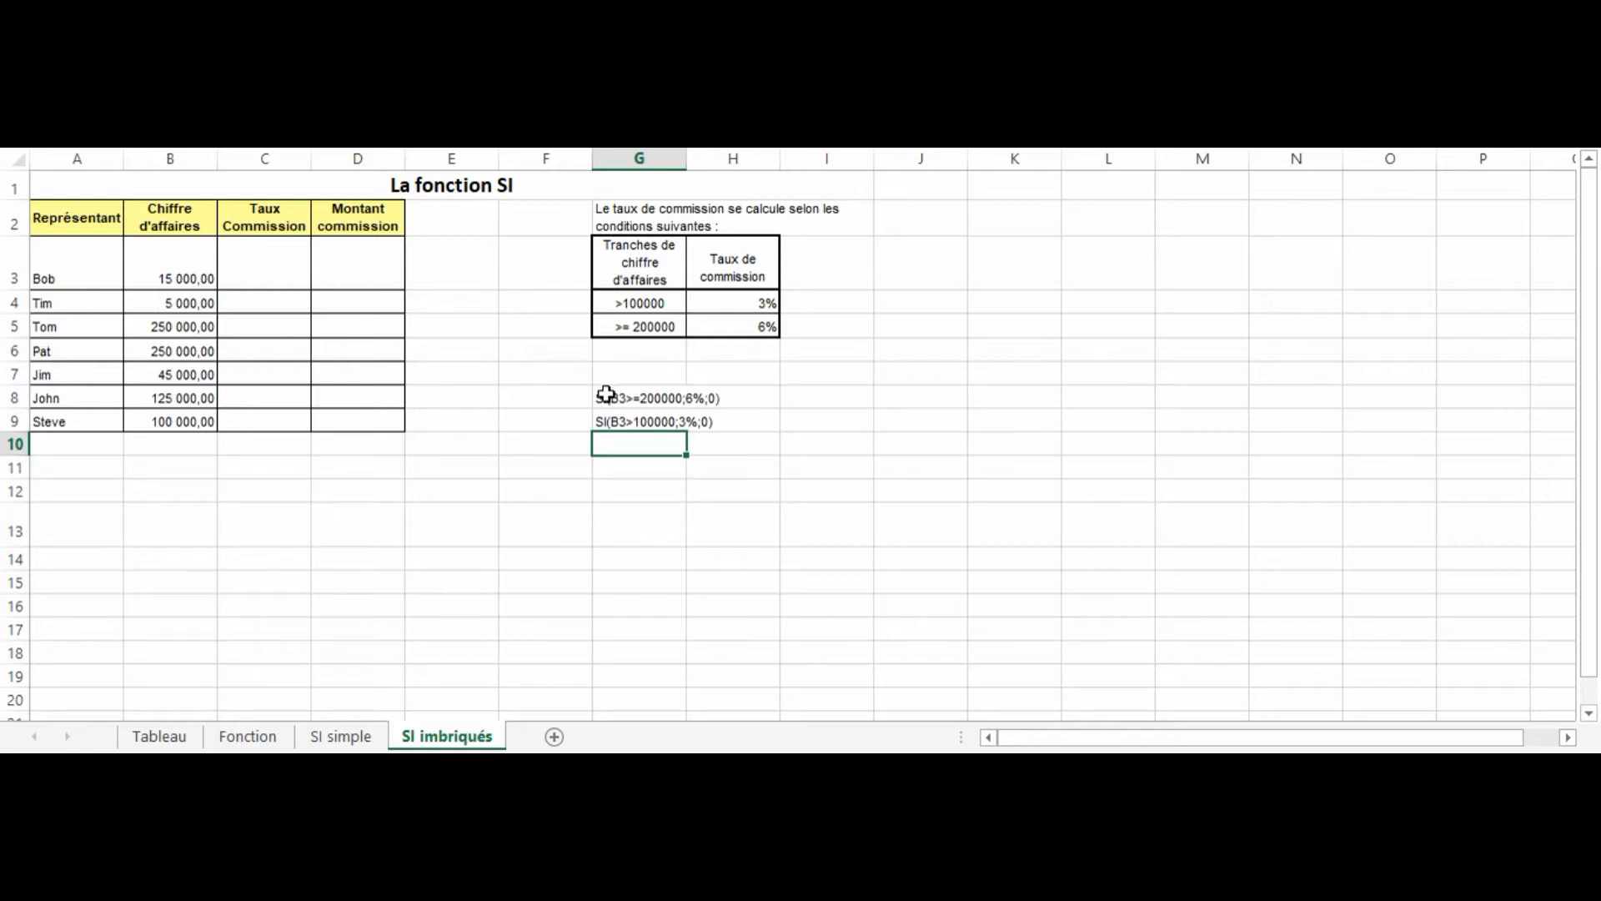
# Step: Begin an SI formula in C3 that tests B3>=200000 and returns 6% when true
pyautogui.click(631, 397)
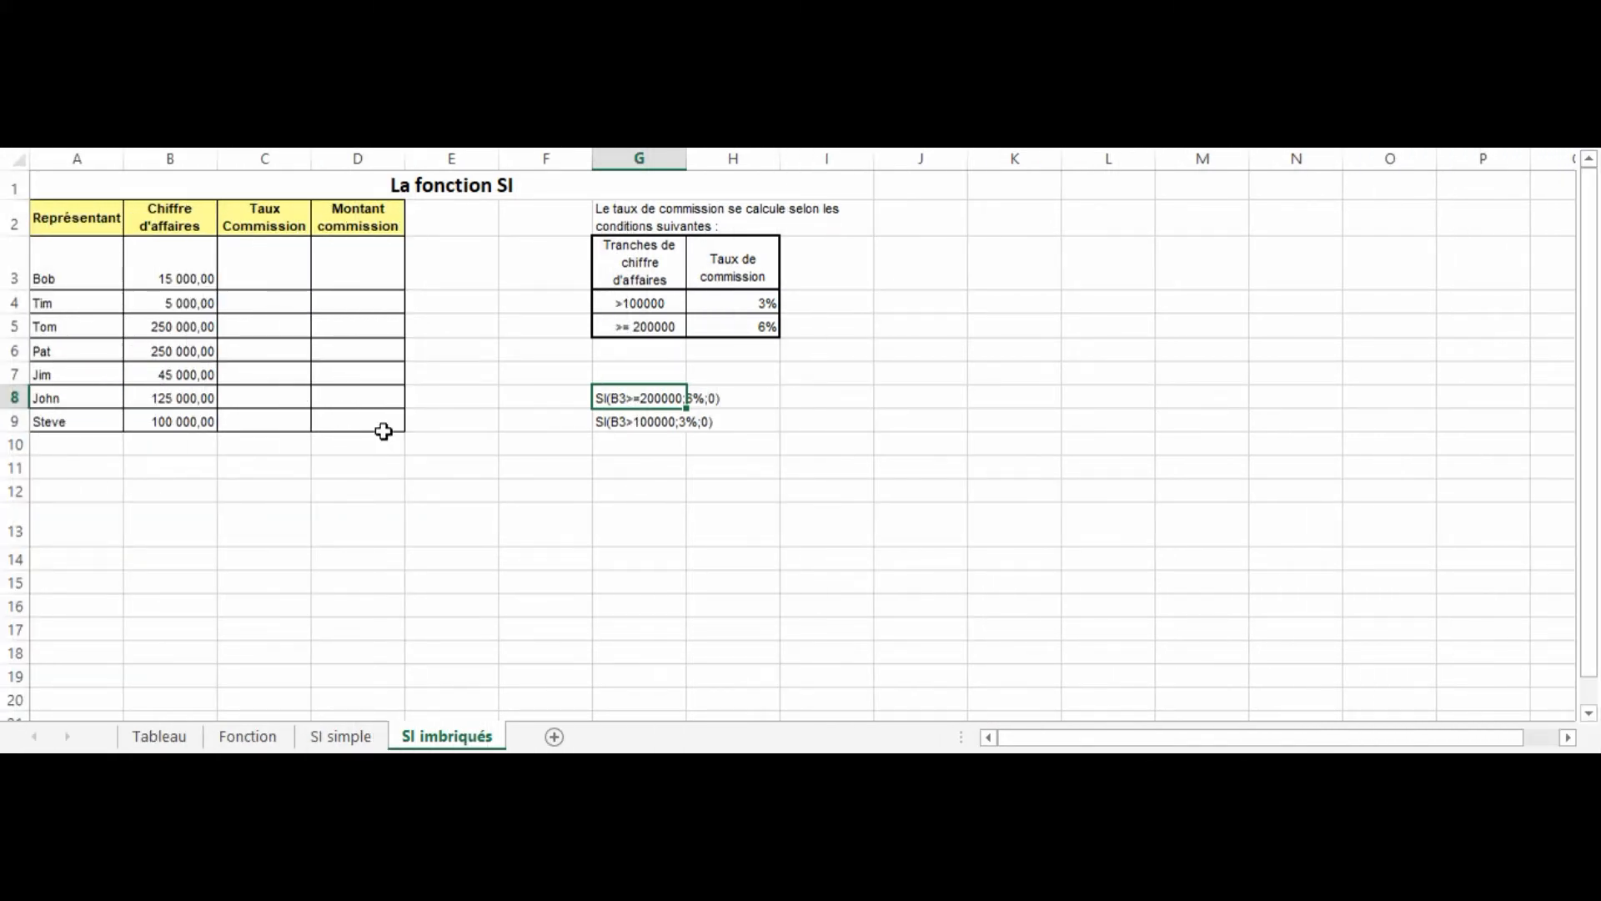
pyautogui.click(258, 262)
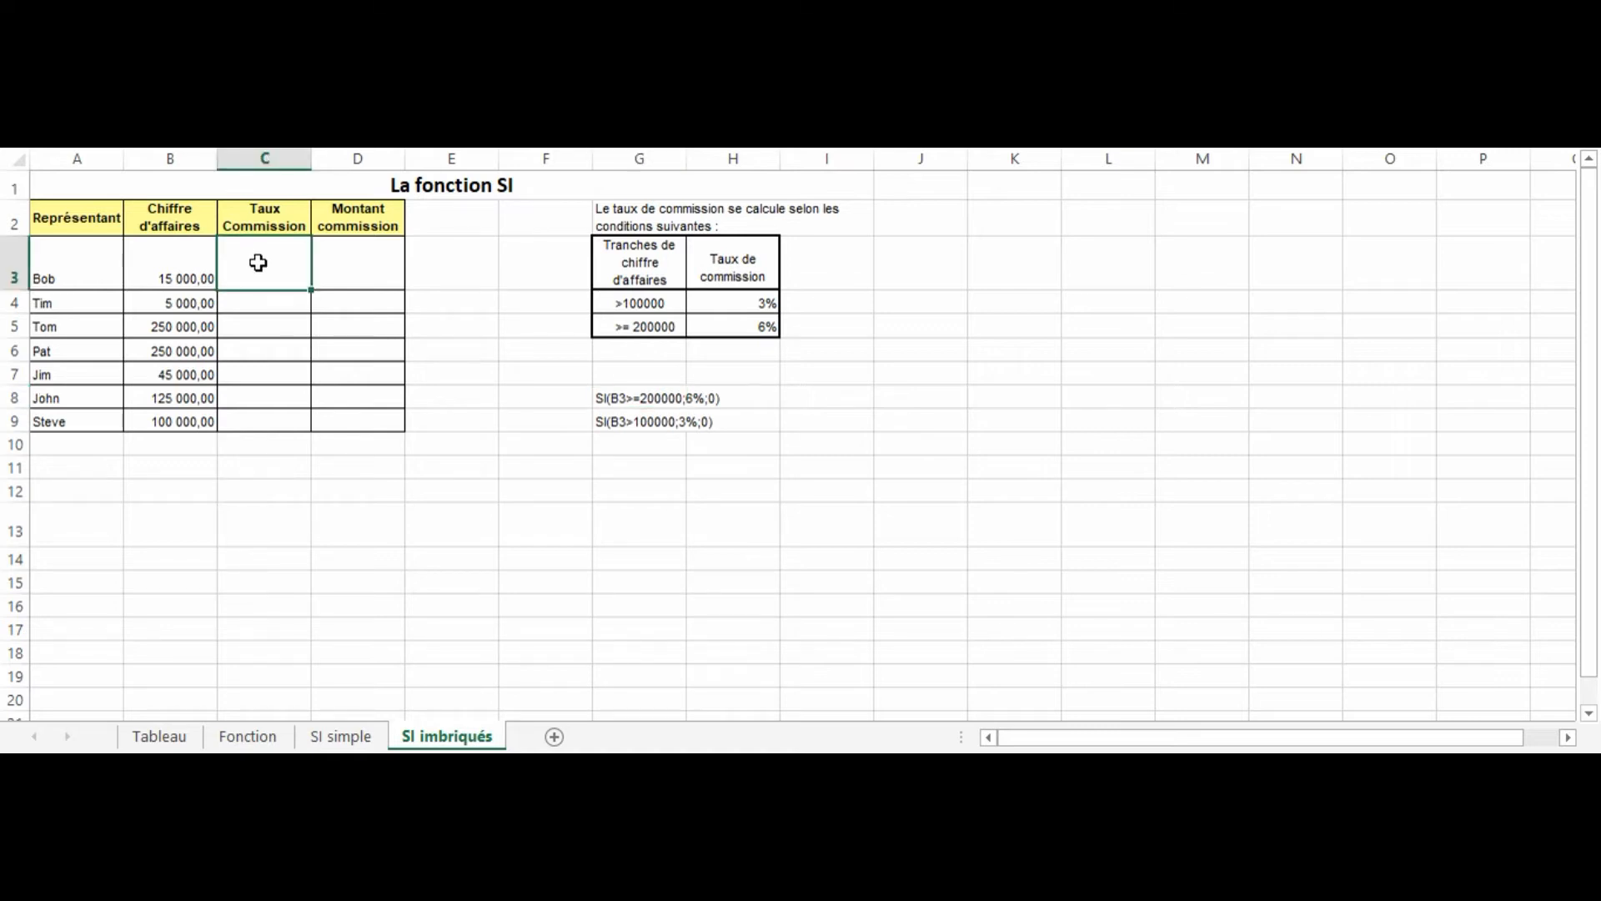
pyautogui.write('=SI(')
pyautogui.click(177, 268)
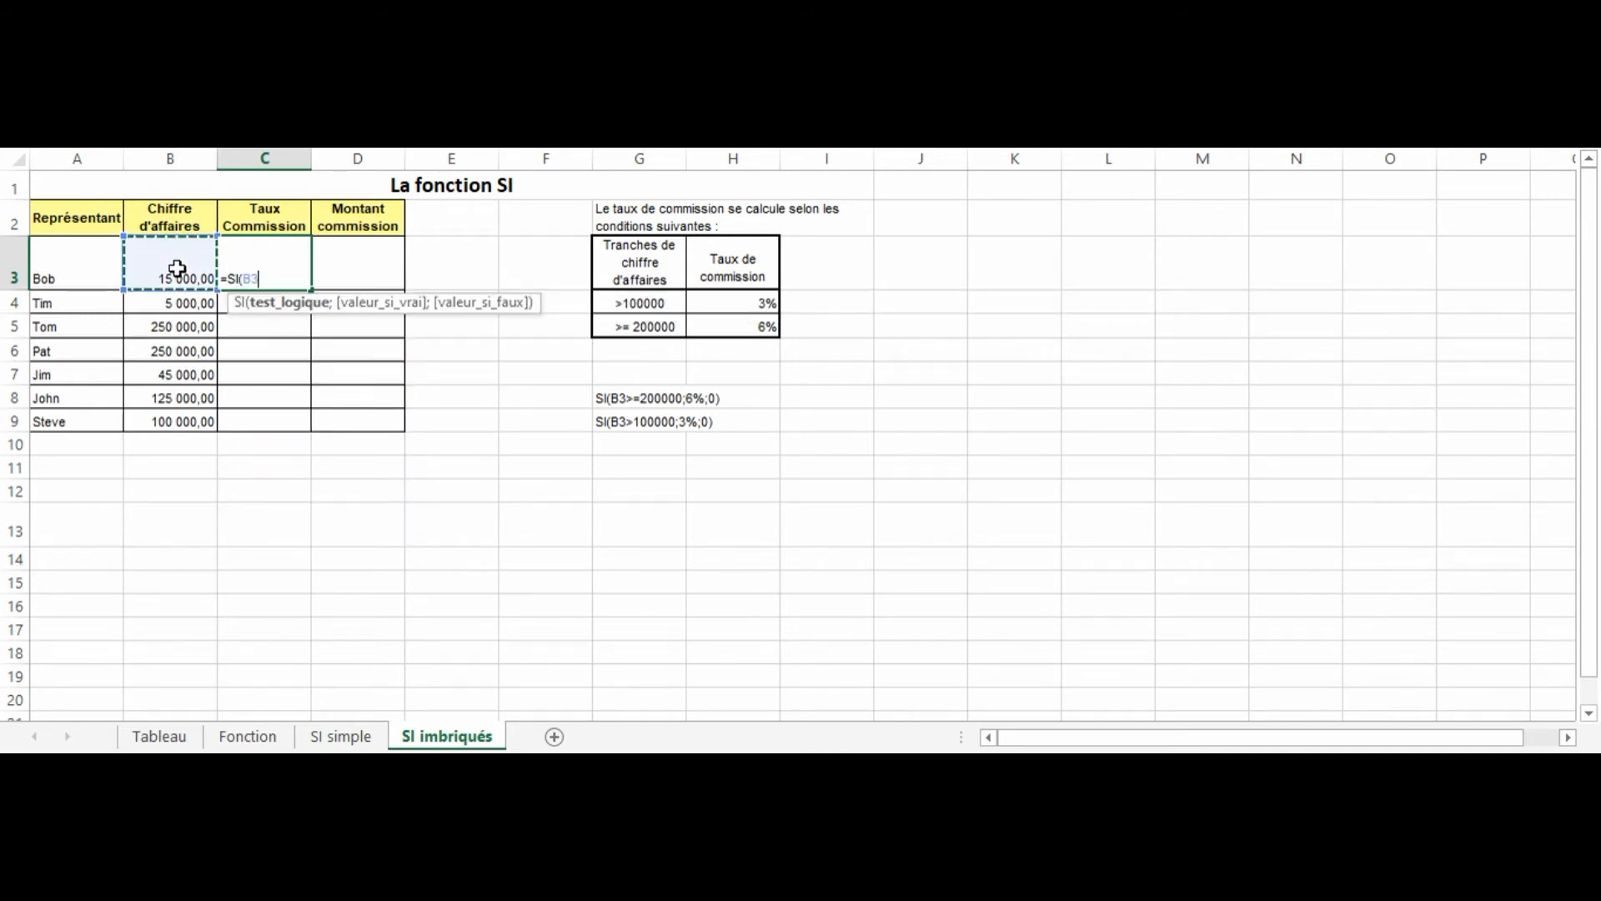
pyautogui.write('>=20000')
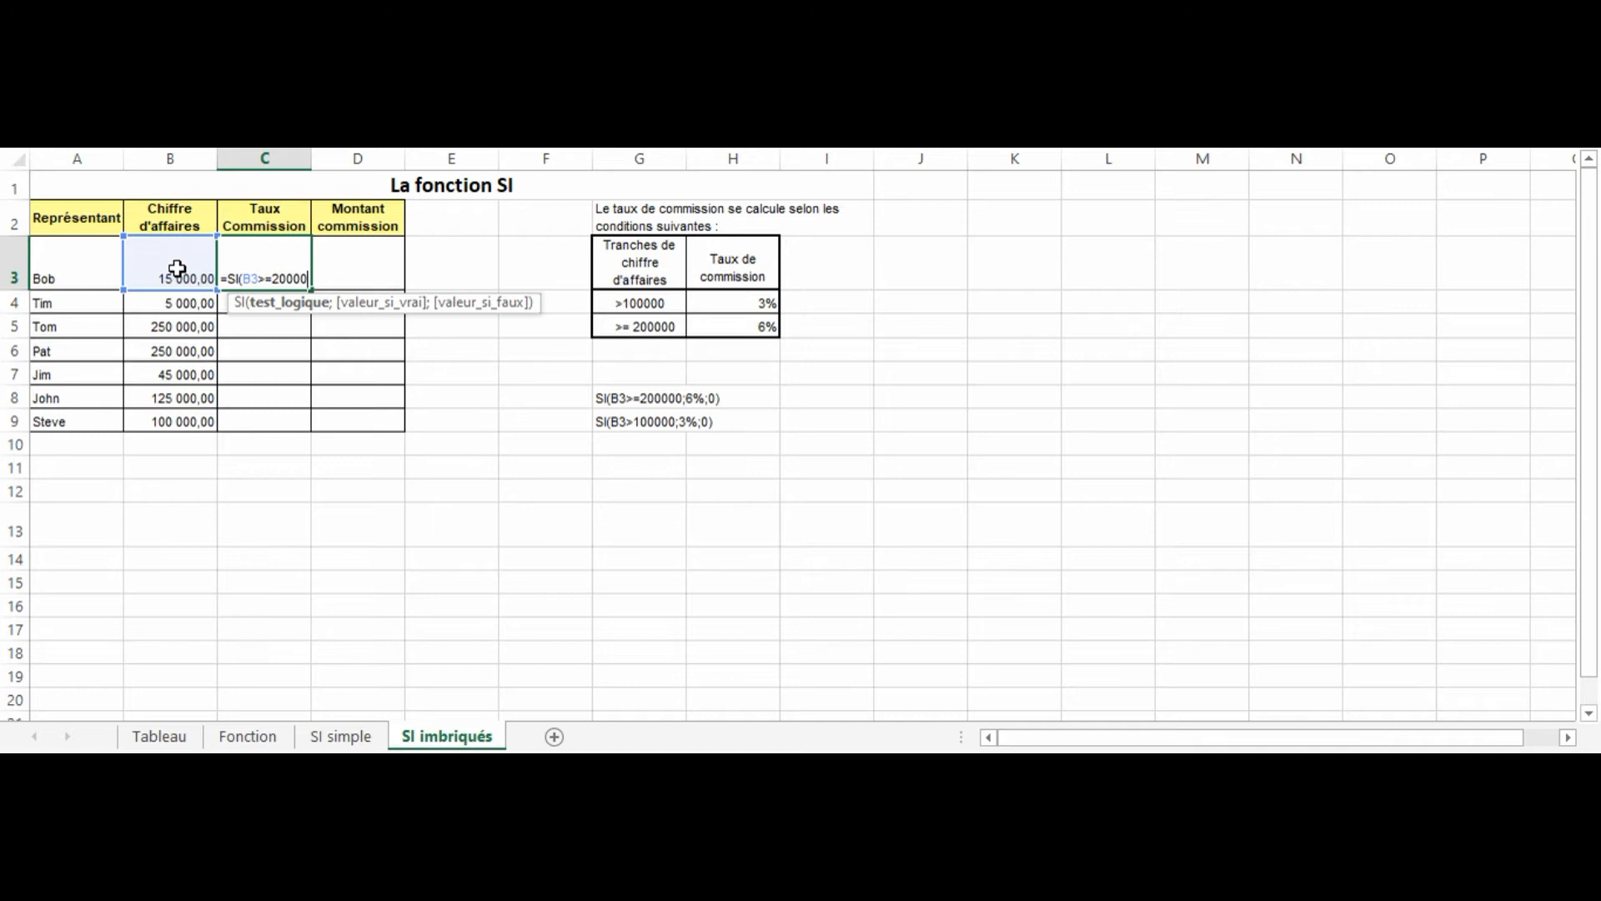
pyautogui.write('0;')
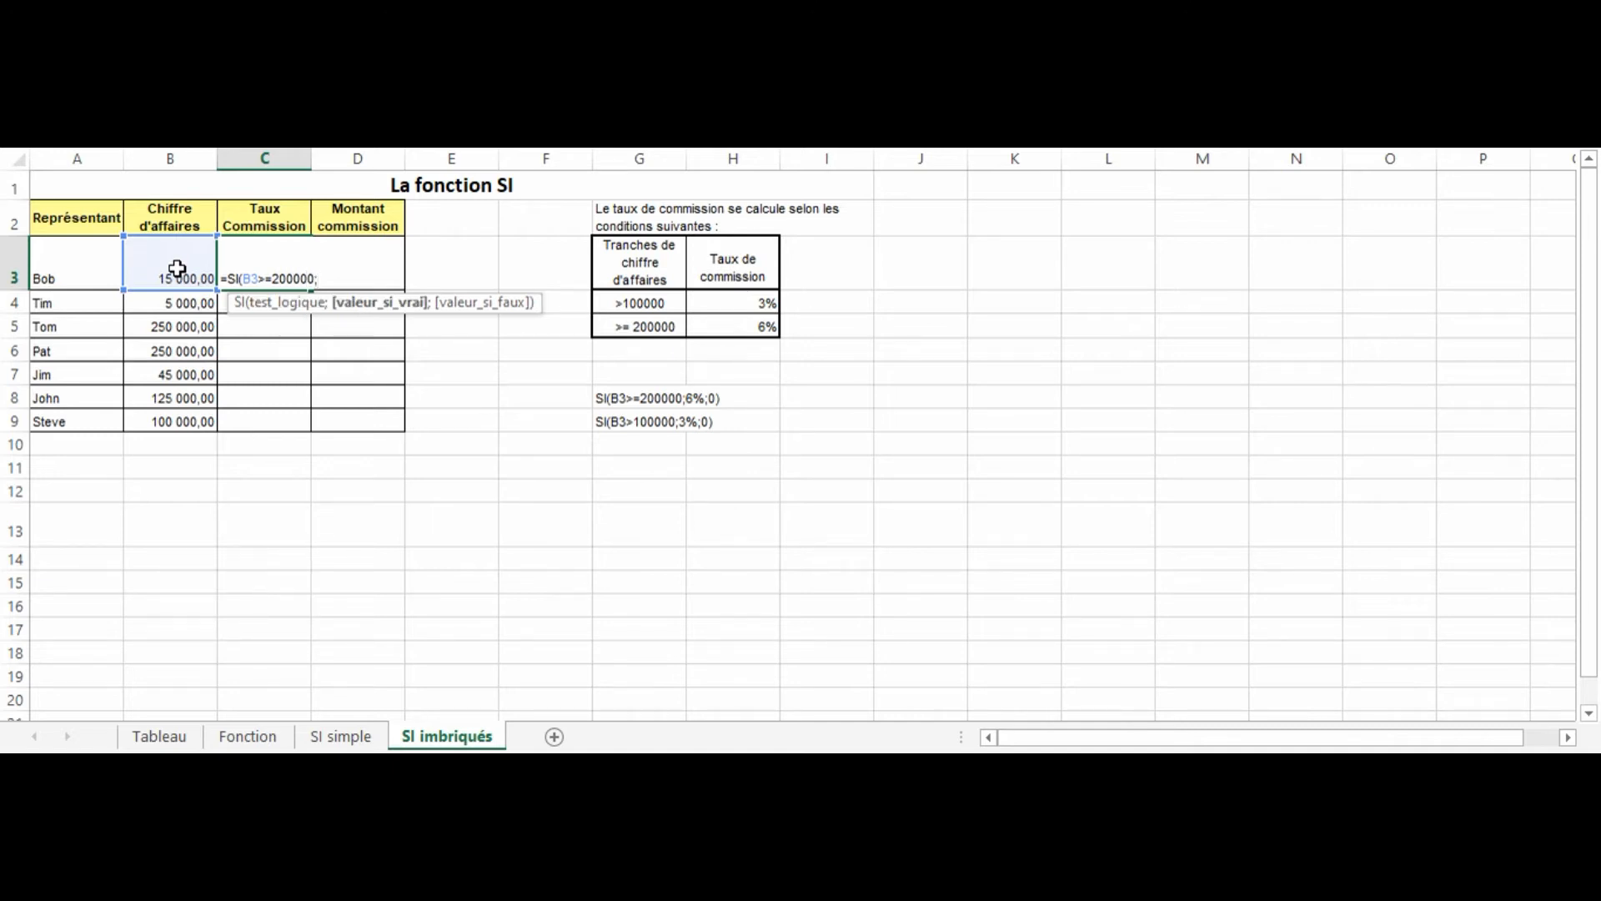
pyautogui.write('6%;')
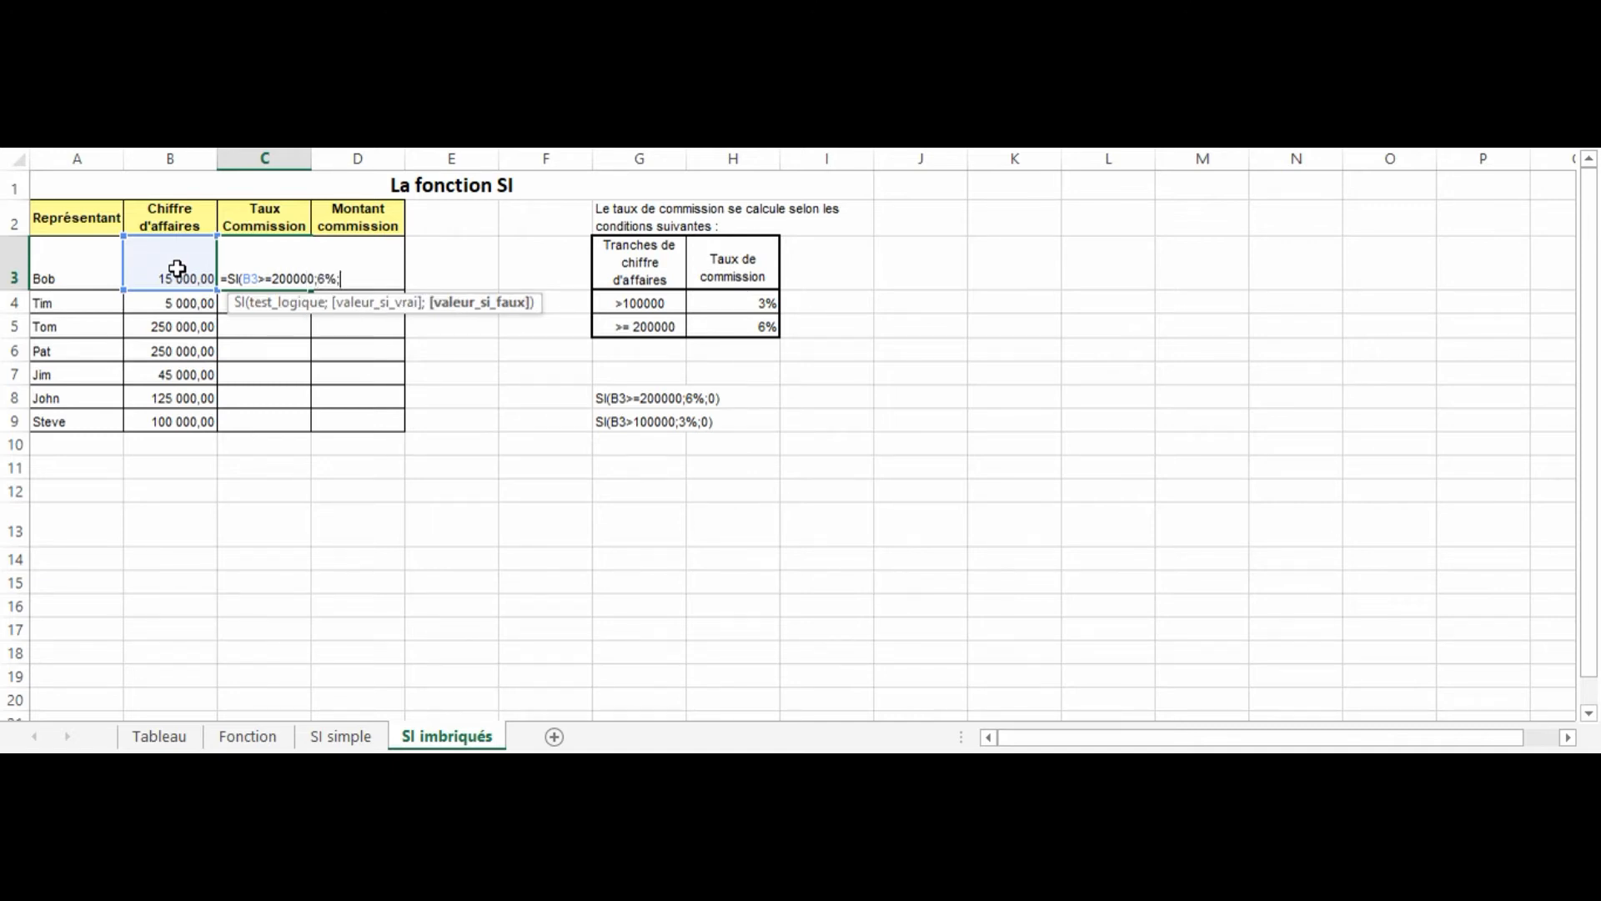
# Step: Nest SI(B3>100000;3%;0) as the value-if-false argument in C3 and fill the completed formula down through C9
pyautogui.write('SI(')
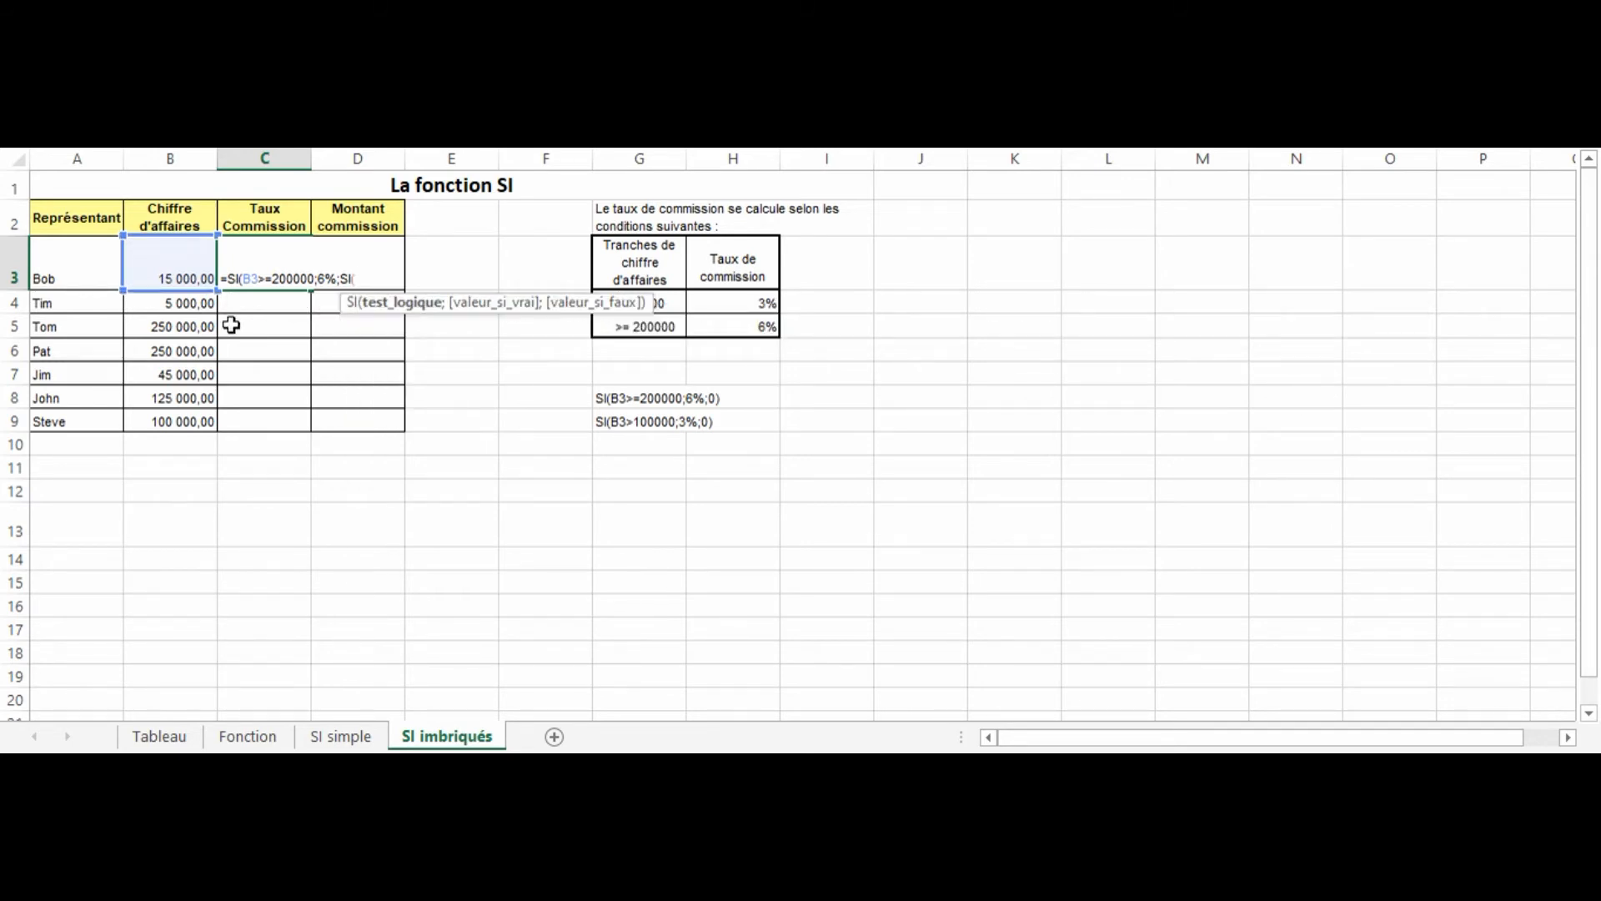
pyautogui.click(174, 275)
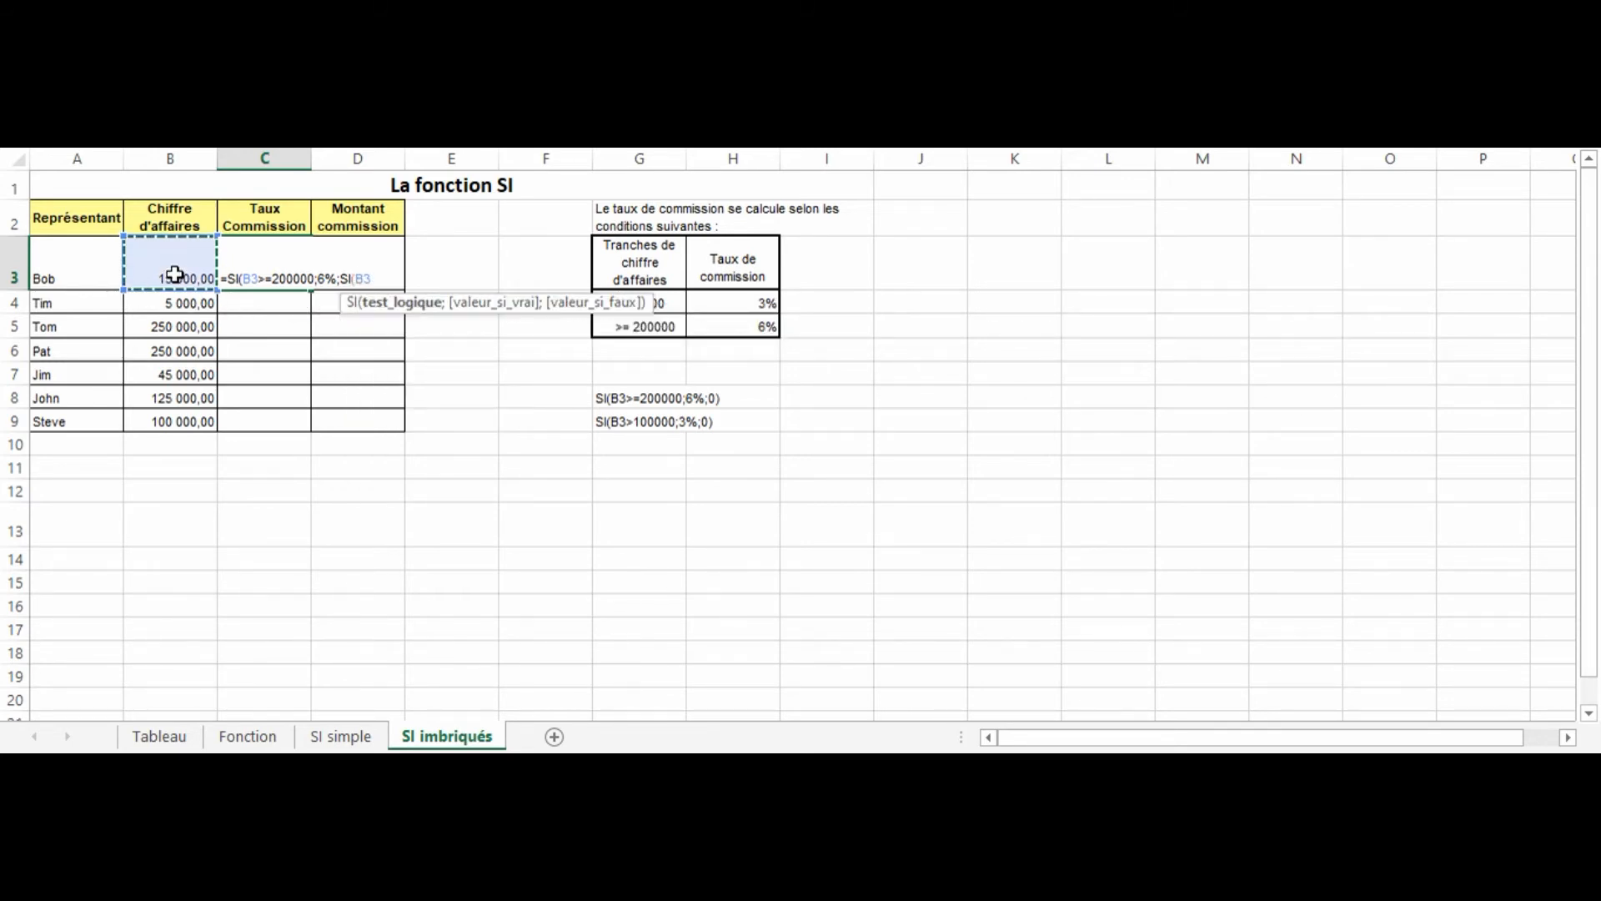
pyautogui.write('>100000;3')
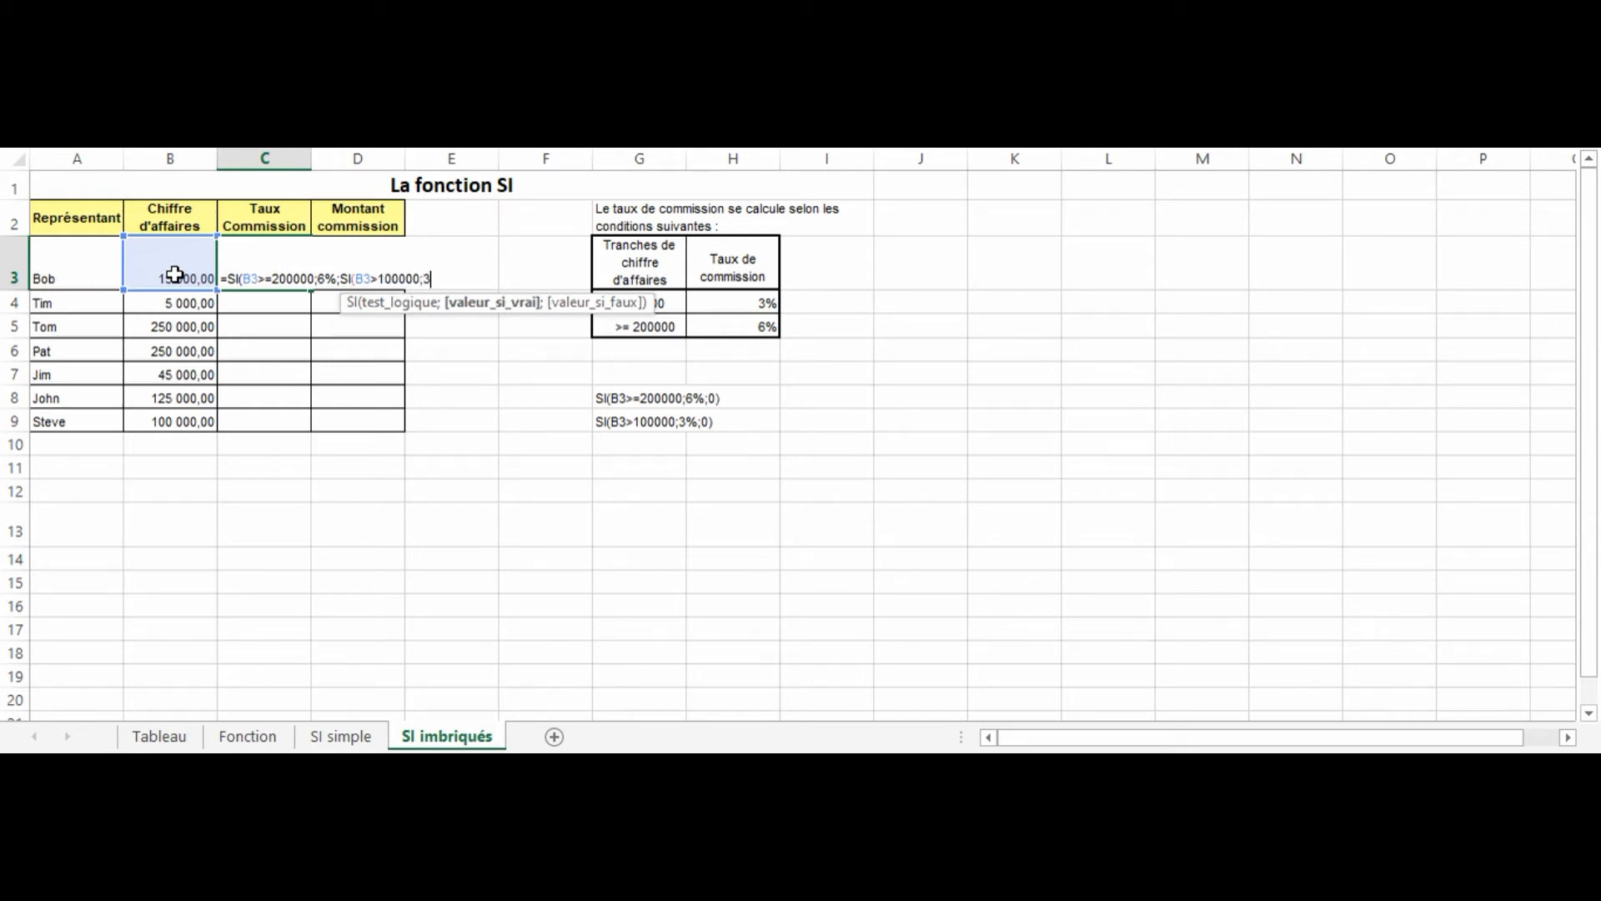
pyautogui.write('%;')
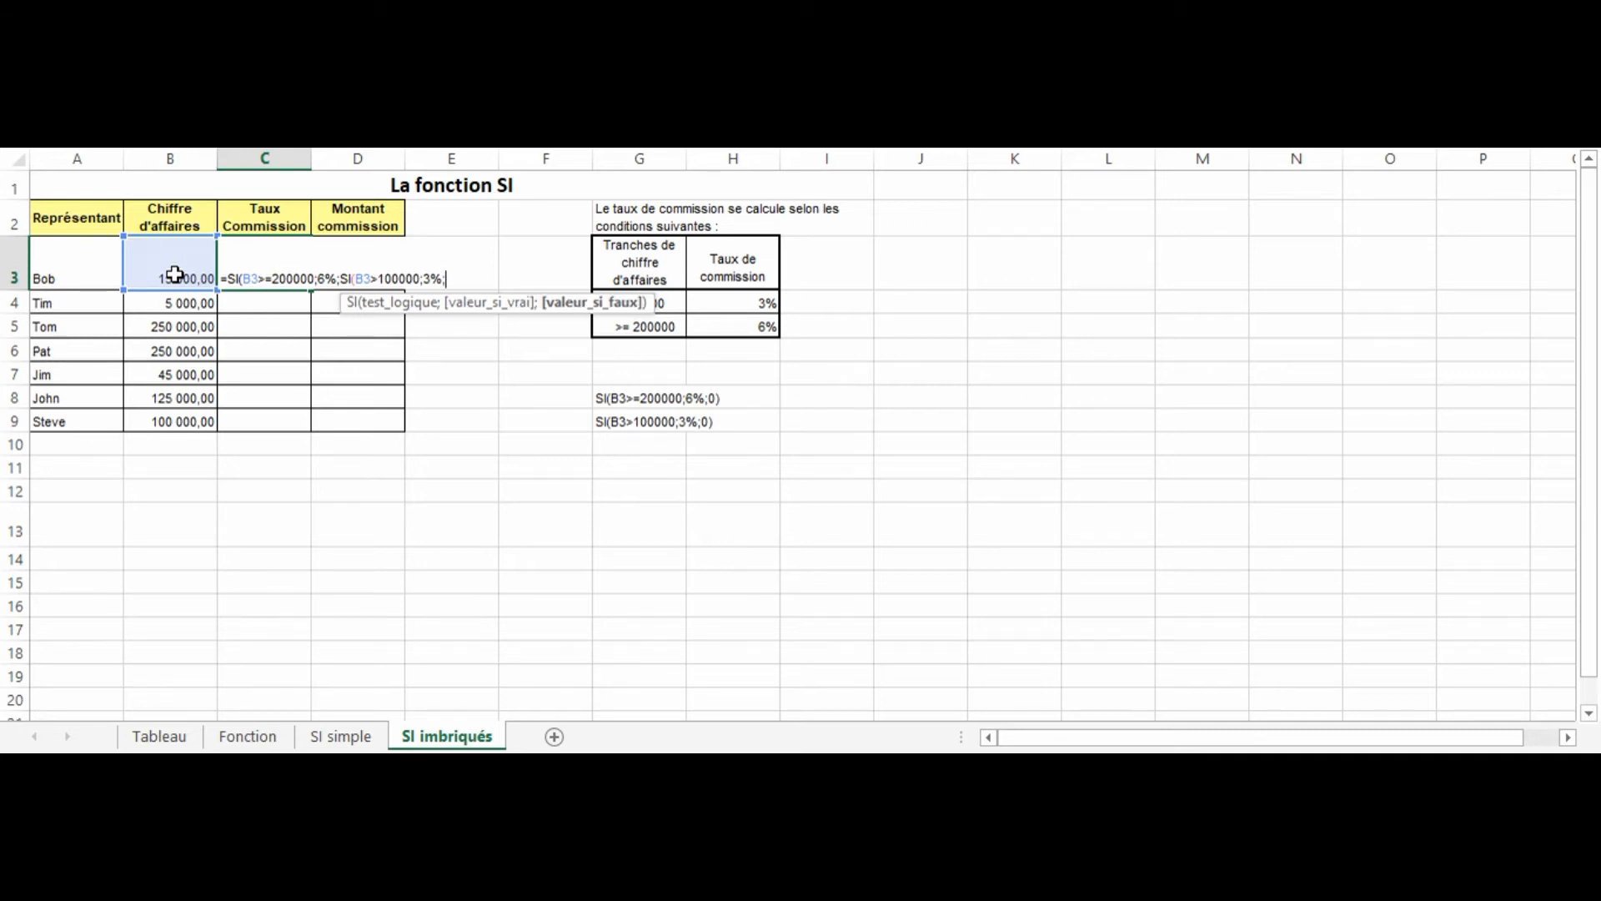
pyautogui.write('0')
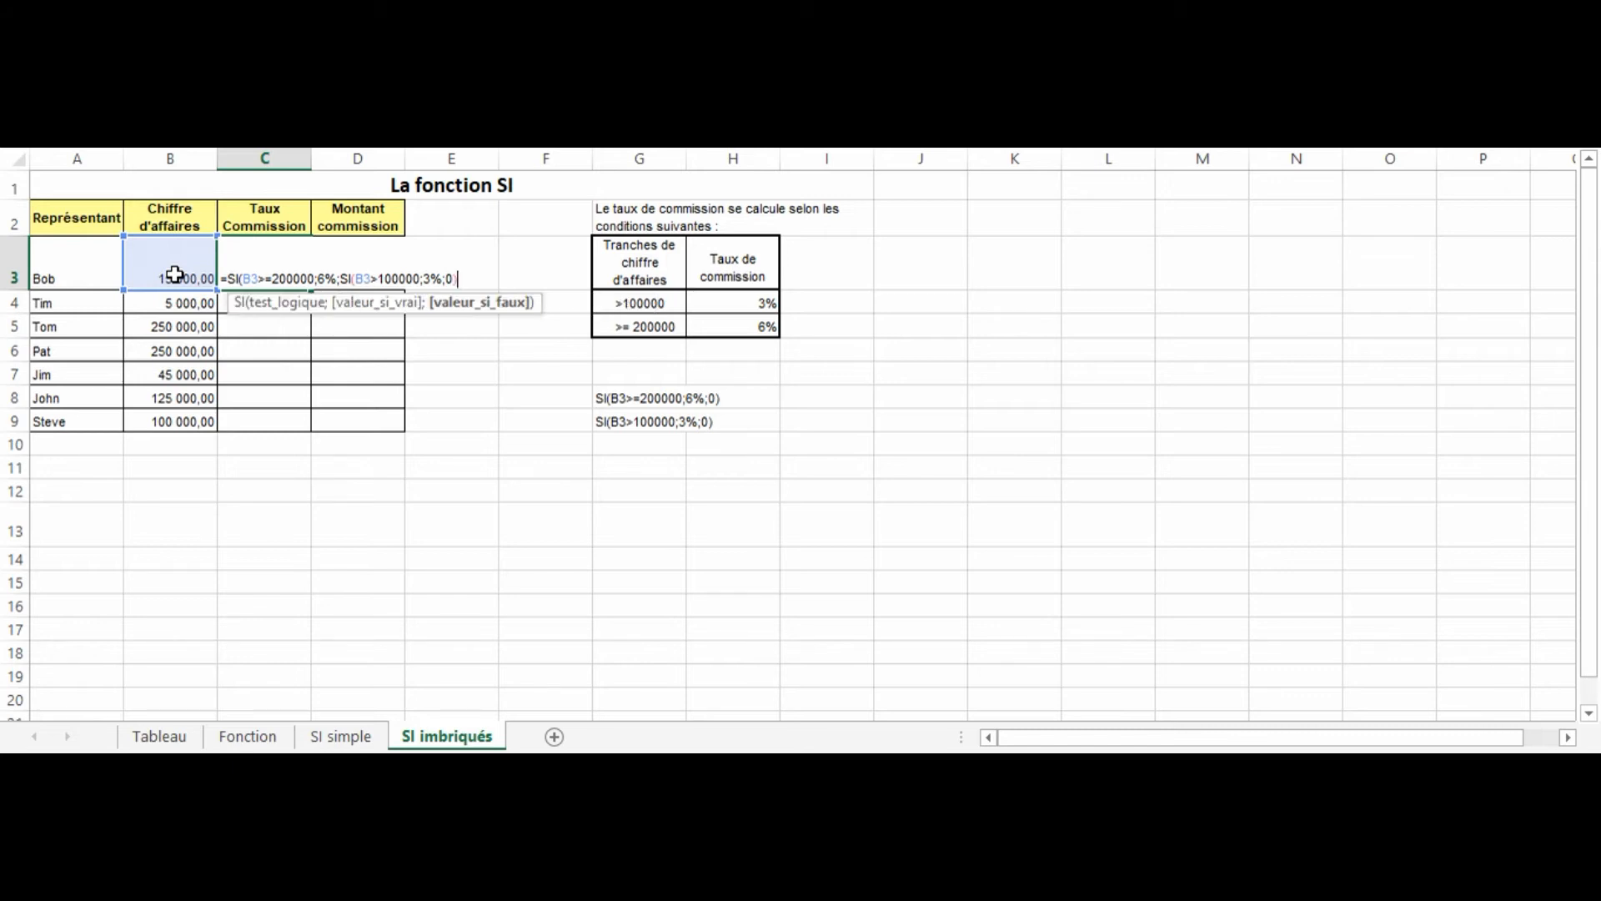
pyautogui.write(')')
pyautogui.press('Return')
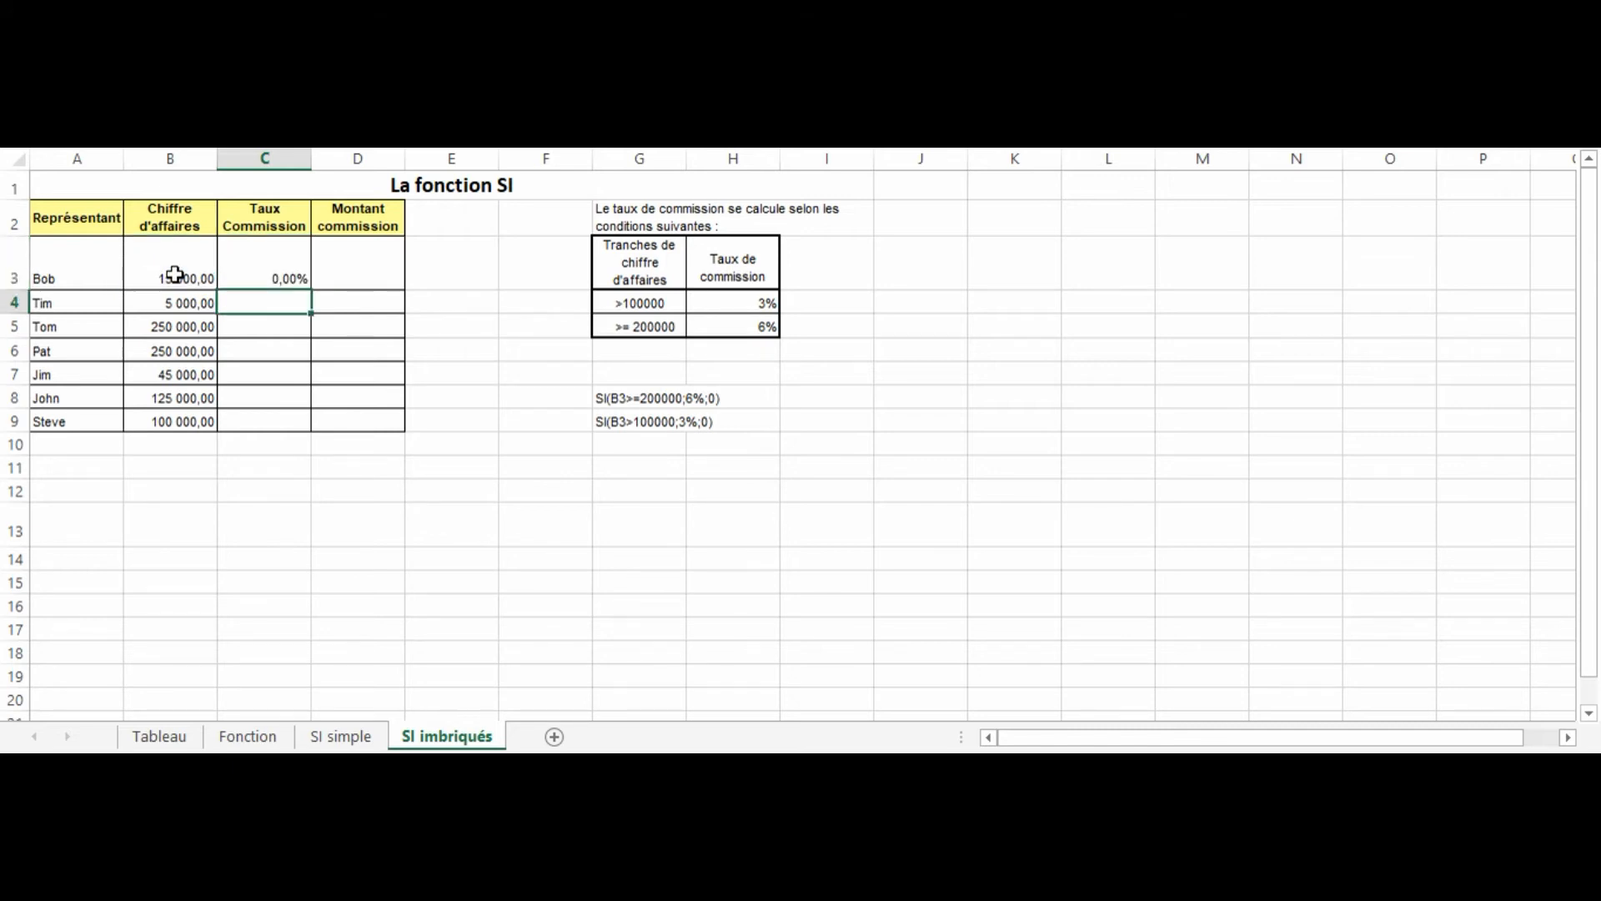
pyautogui.click(251, 277)
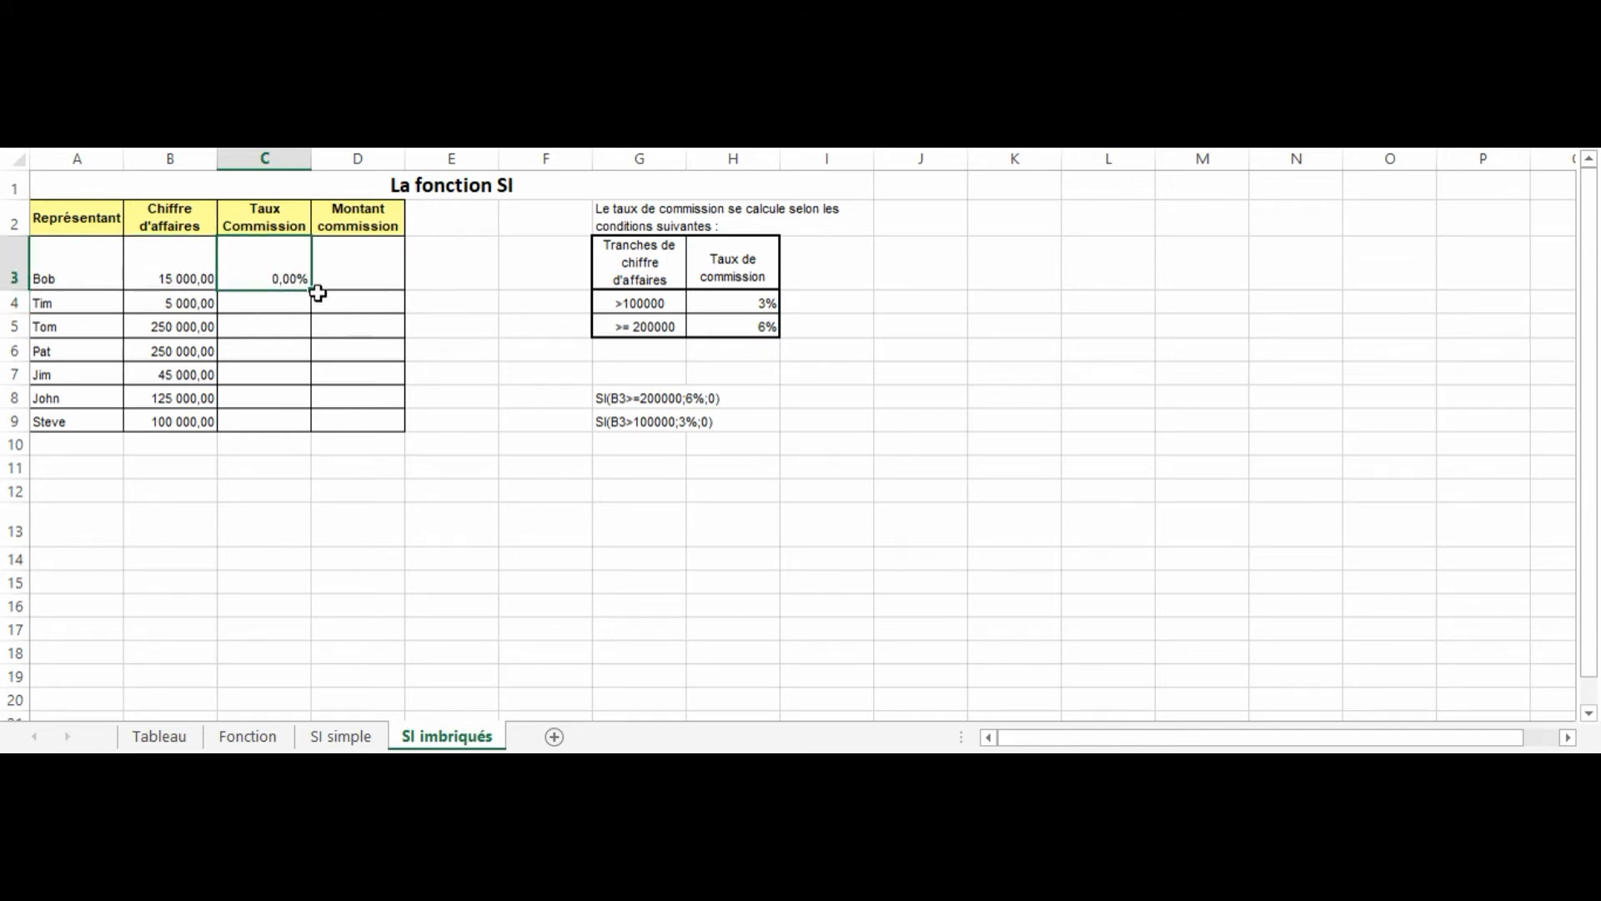
pyautogui.moveTo(311, 290); pyautogui.dragTo(305, 430)
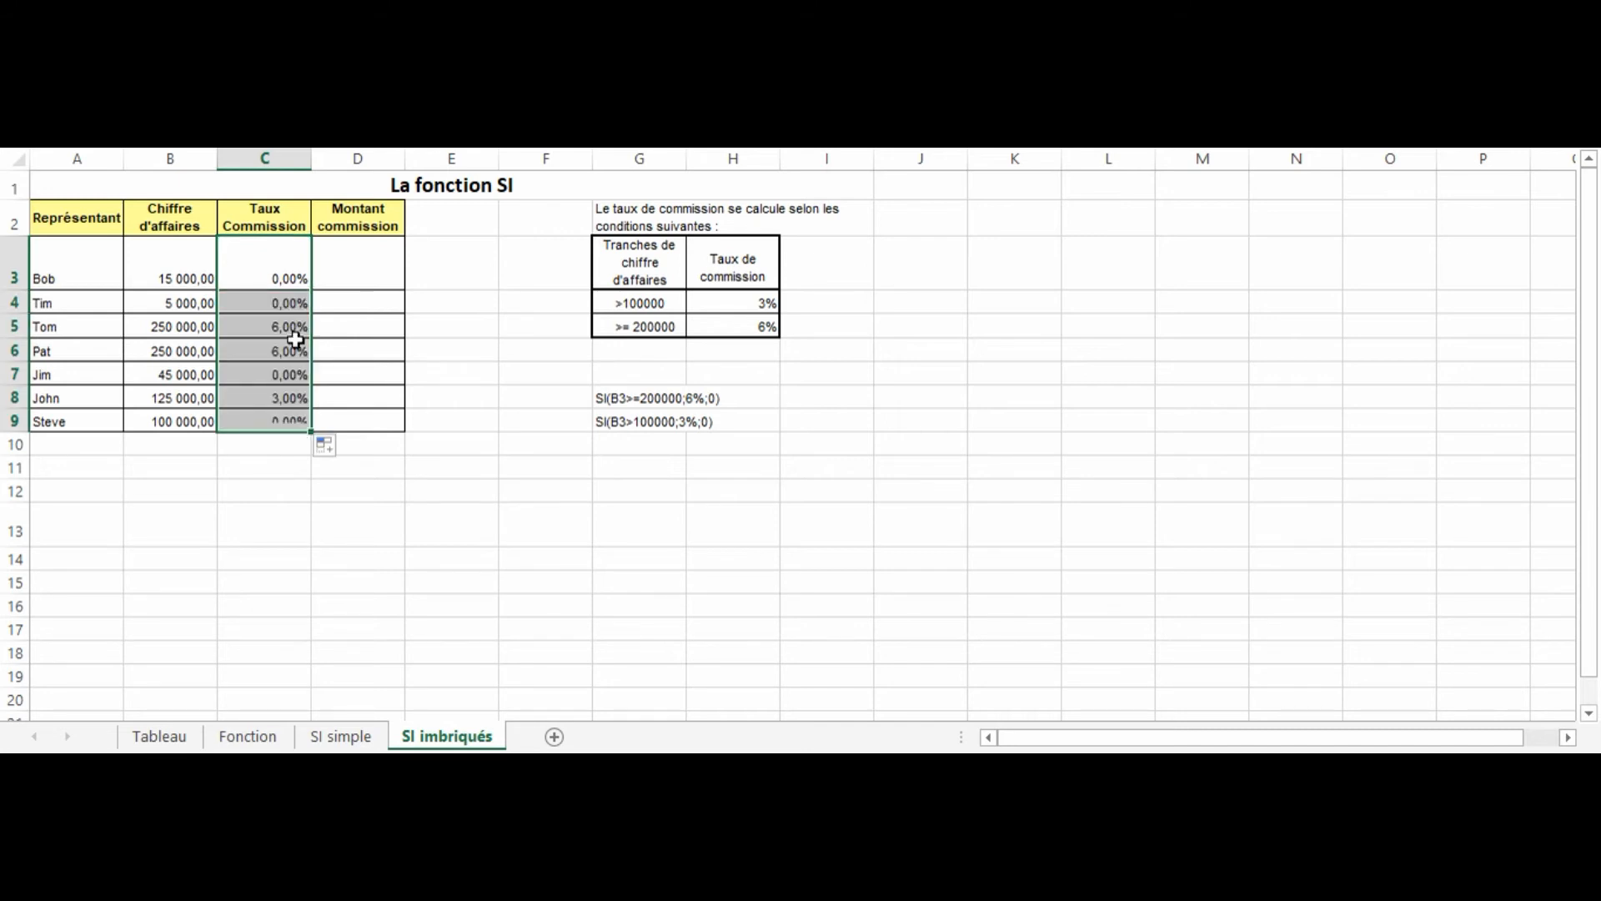
# Step: Check the nested-condition commission rates in column C against the turnover figures for rows 5 through 9
pyautogui.click(280, 326)
pyautogui.click(194, 333)
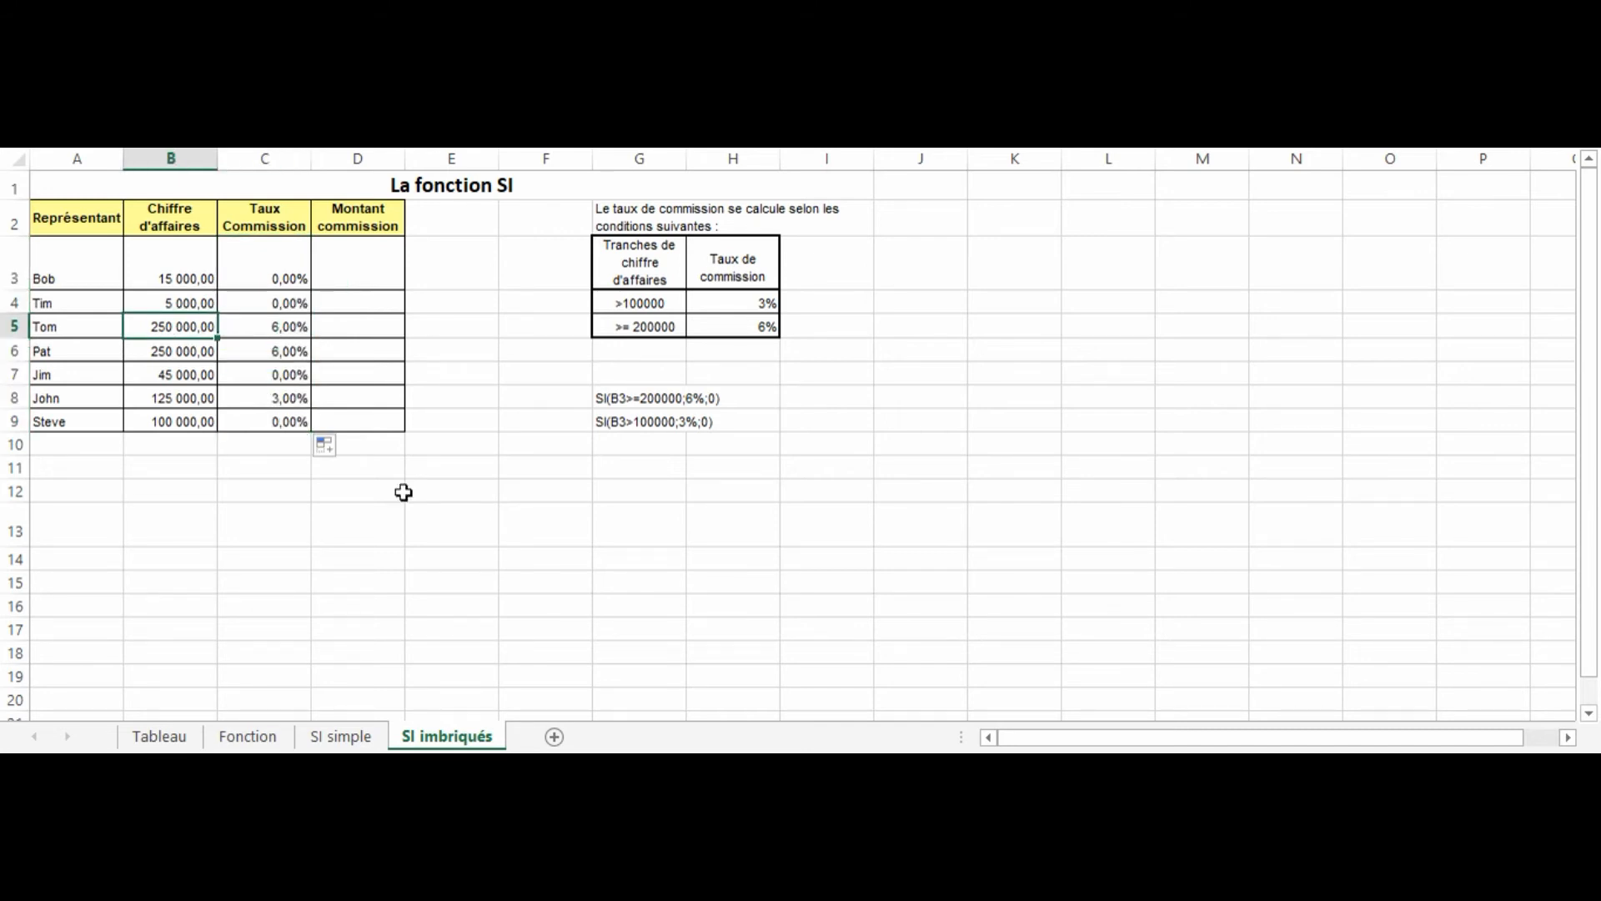
pyautogui.press('Right')
pyautogui.press('Down')
pyautogui.press('Down')
pyautogui.press('Down')
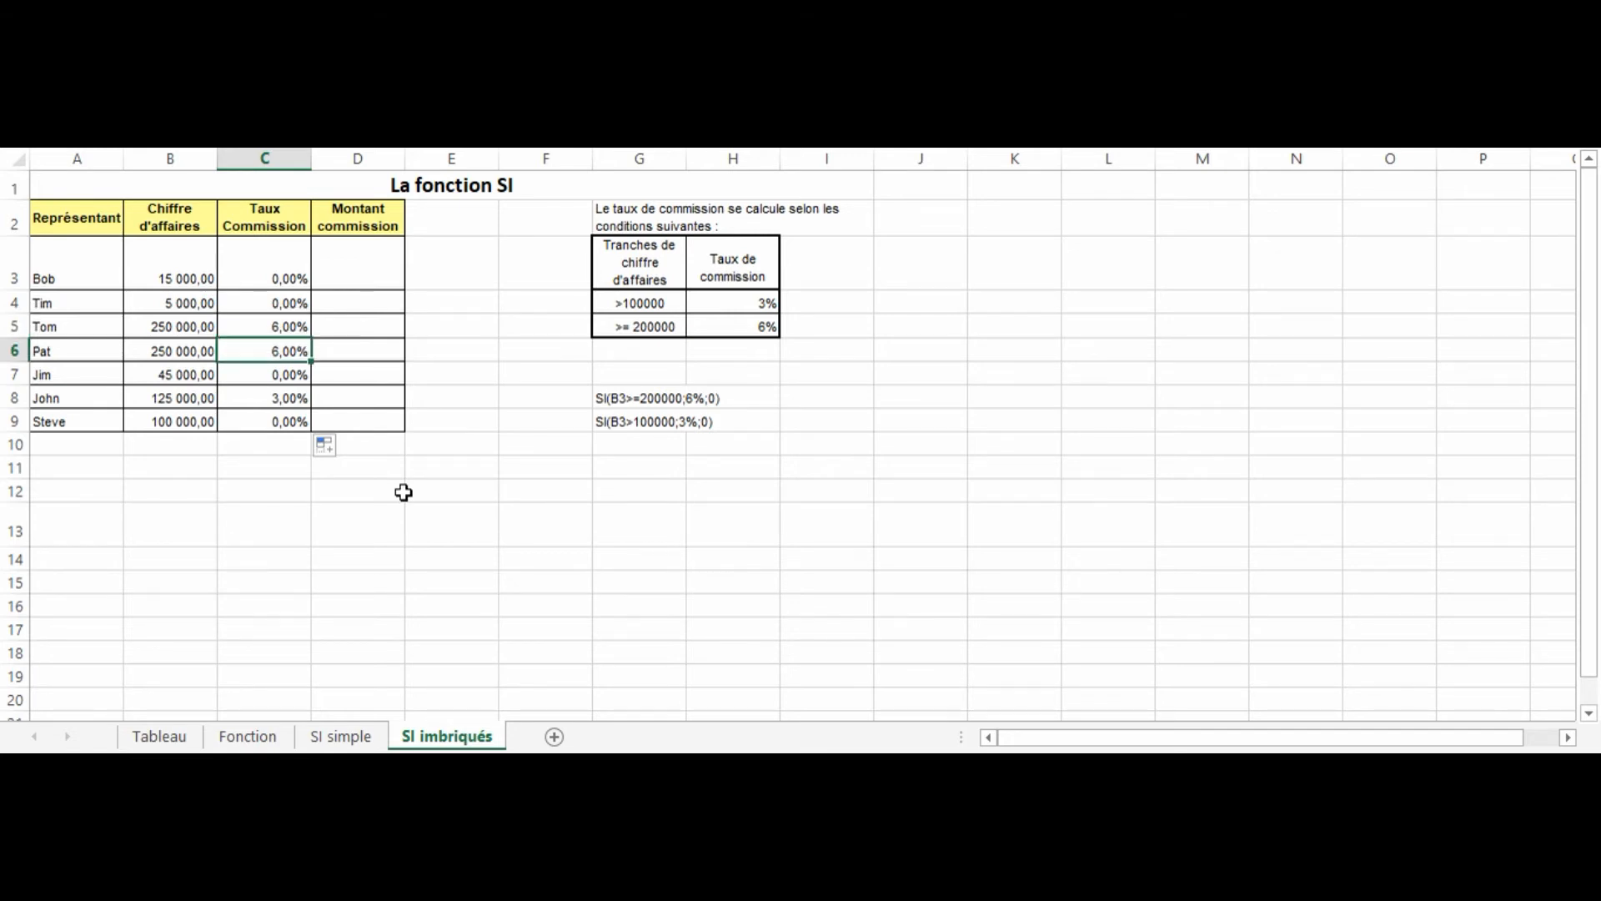
pyautogui.press('Left')
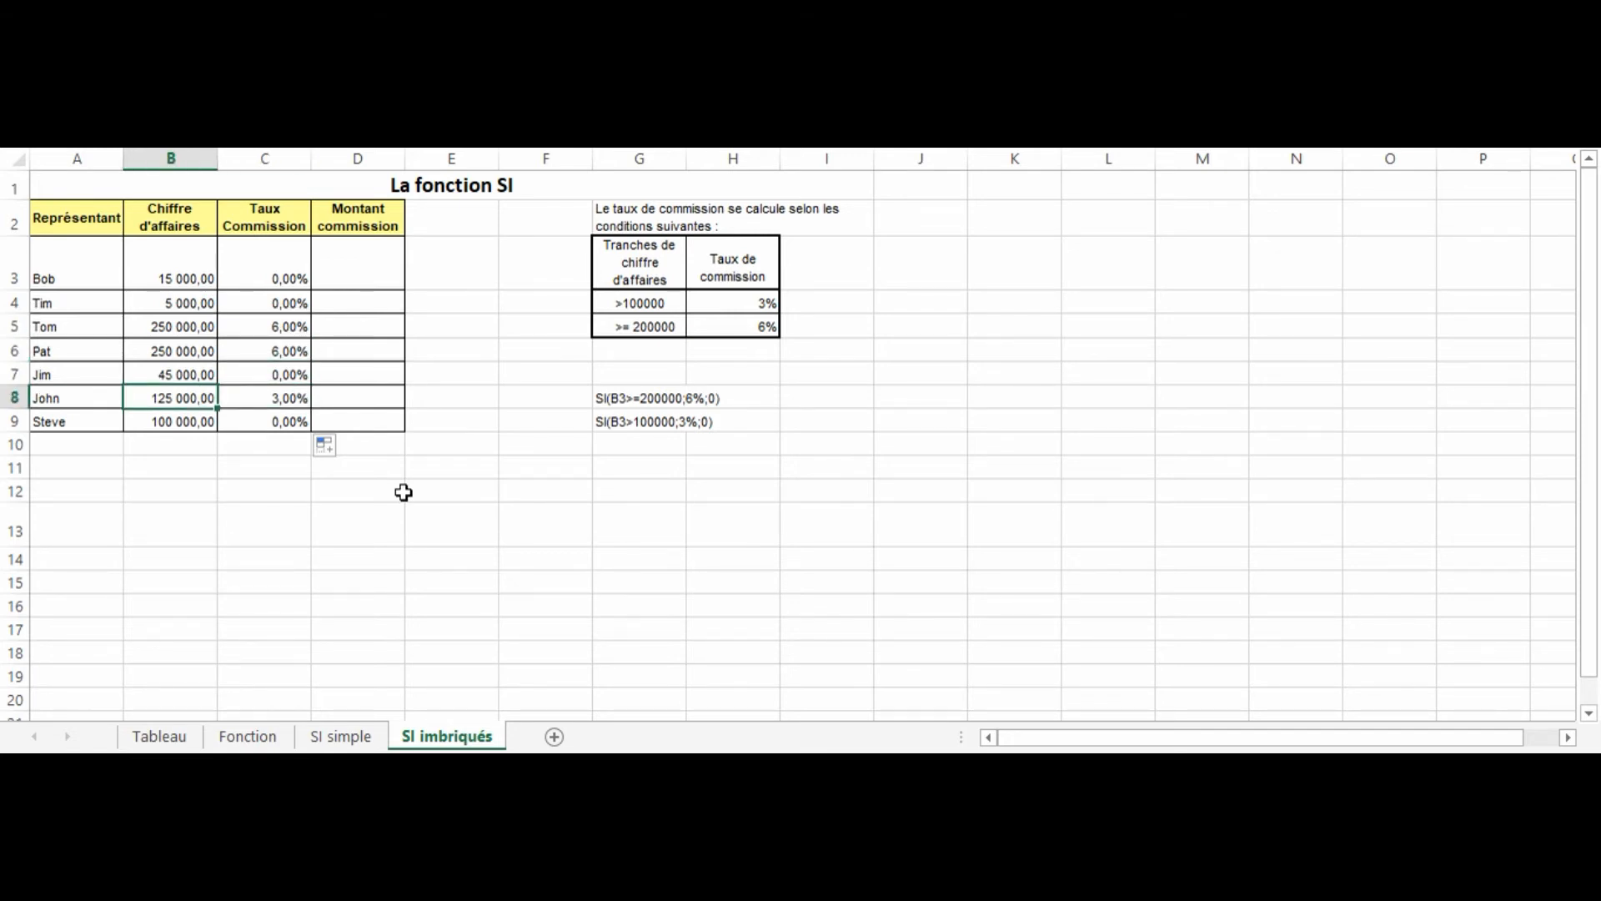
pyautogui.press('Right')
pyautogui.press('Down')
pyautogui.press('Left')
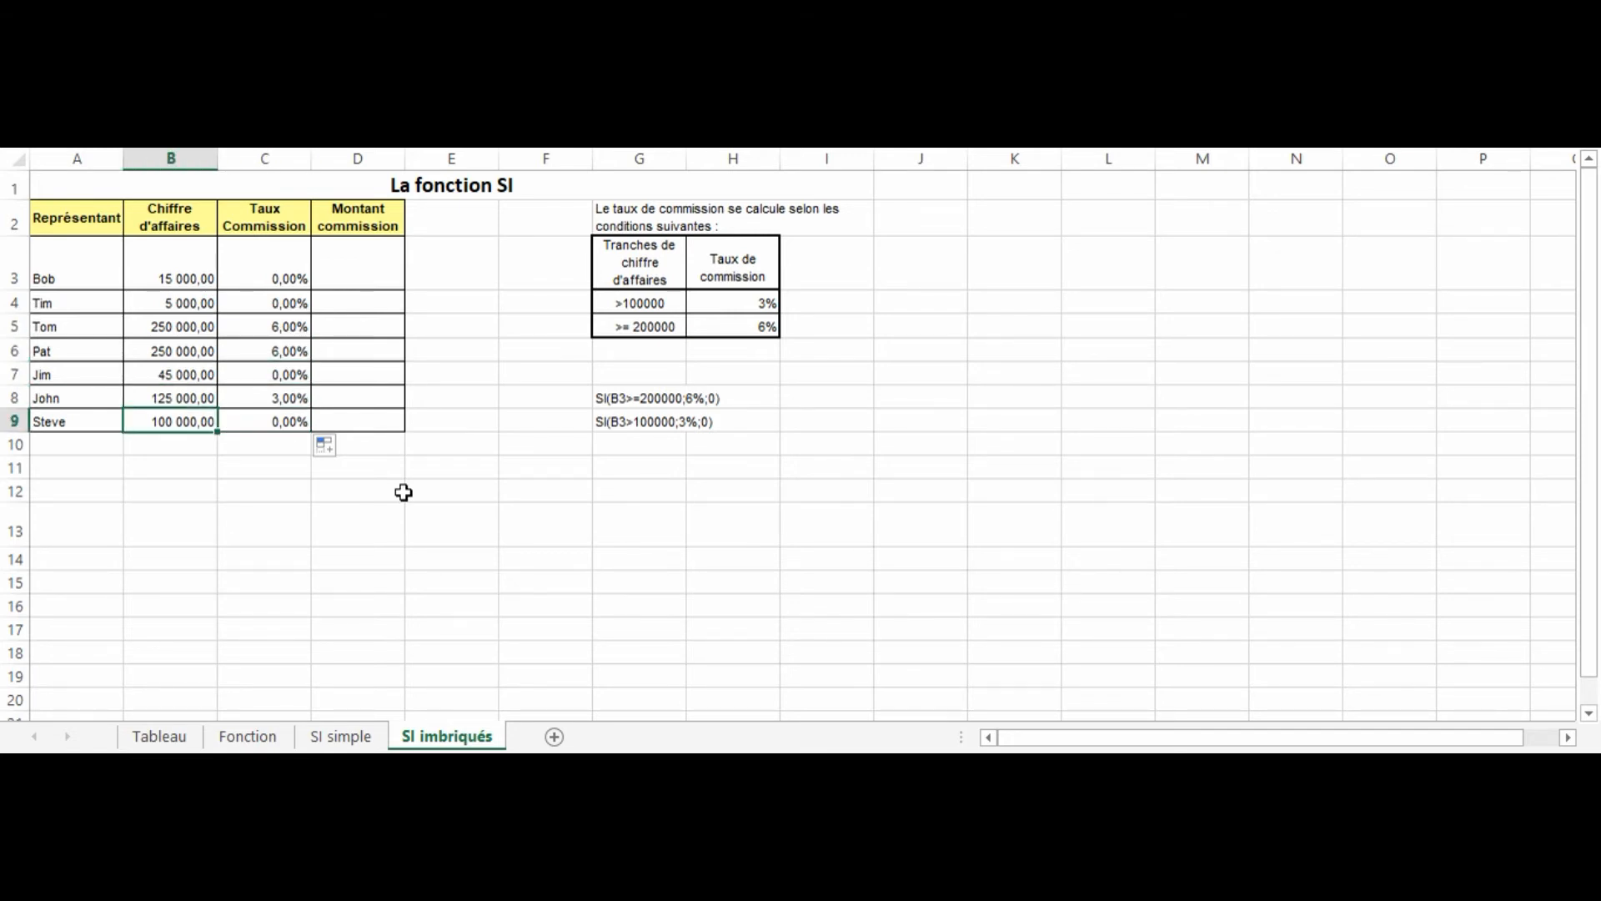
pyautogui.press('Right')
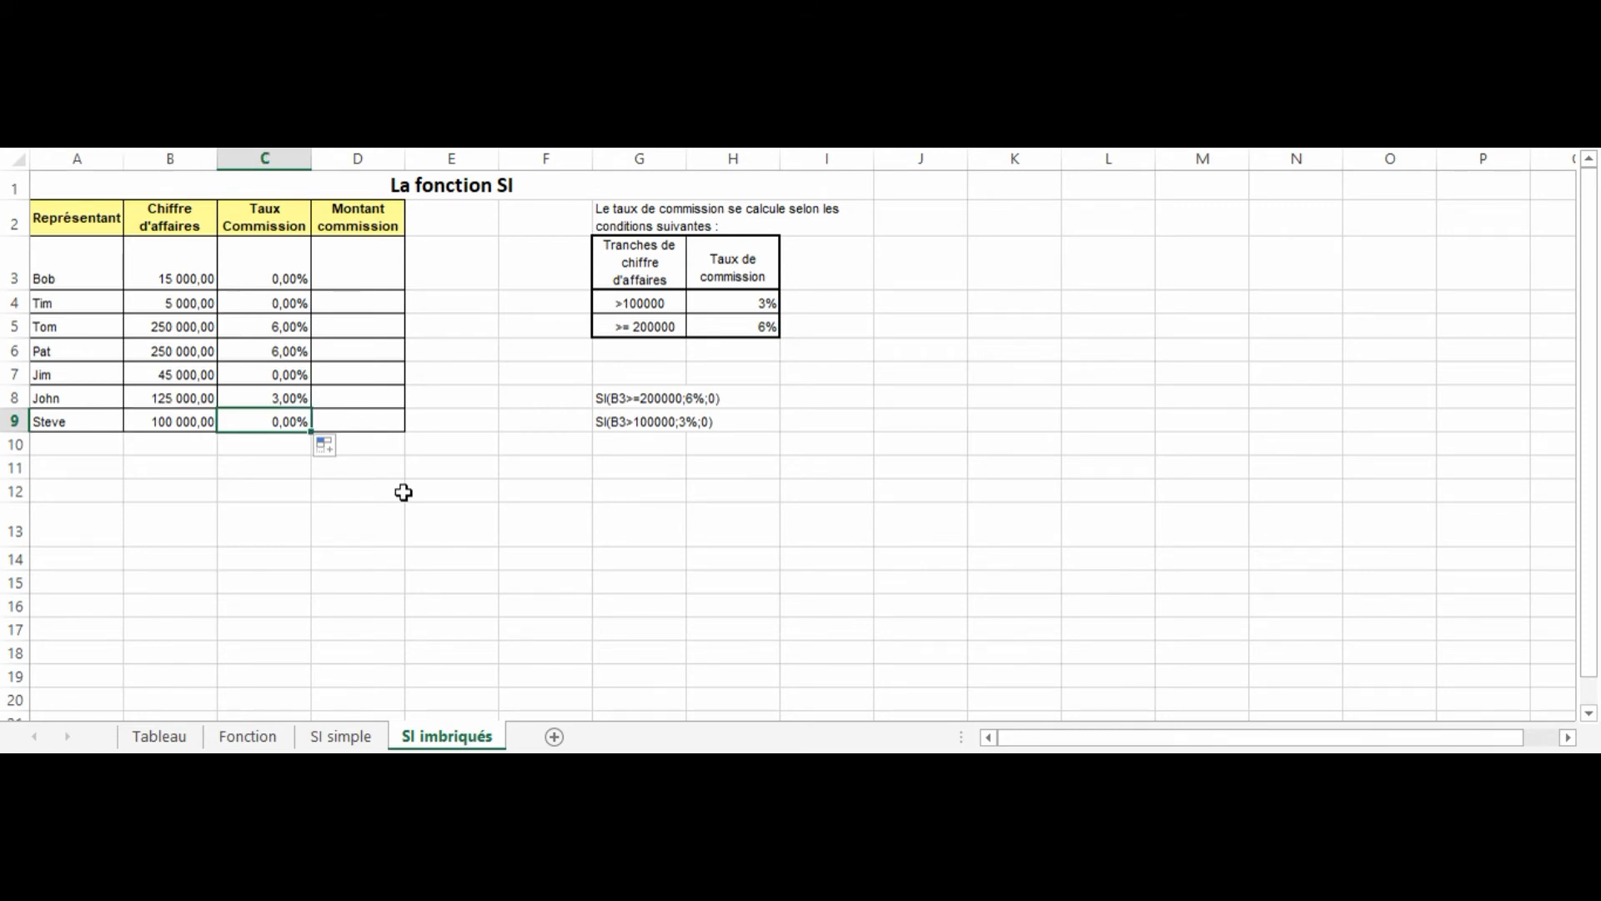
# Step: Compare the rate in C9 with the second written condition in G9 and the lower turnover bracket in G4
pyautogui.press('Right')
pyautogui.press('Right')
pyautogui.press('Right')
pyautogui.press('Right')
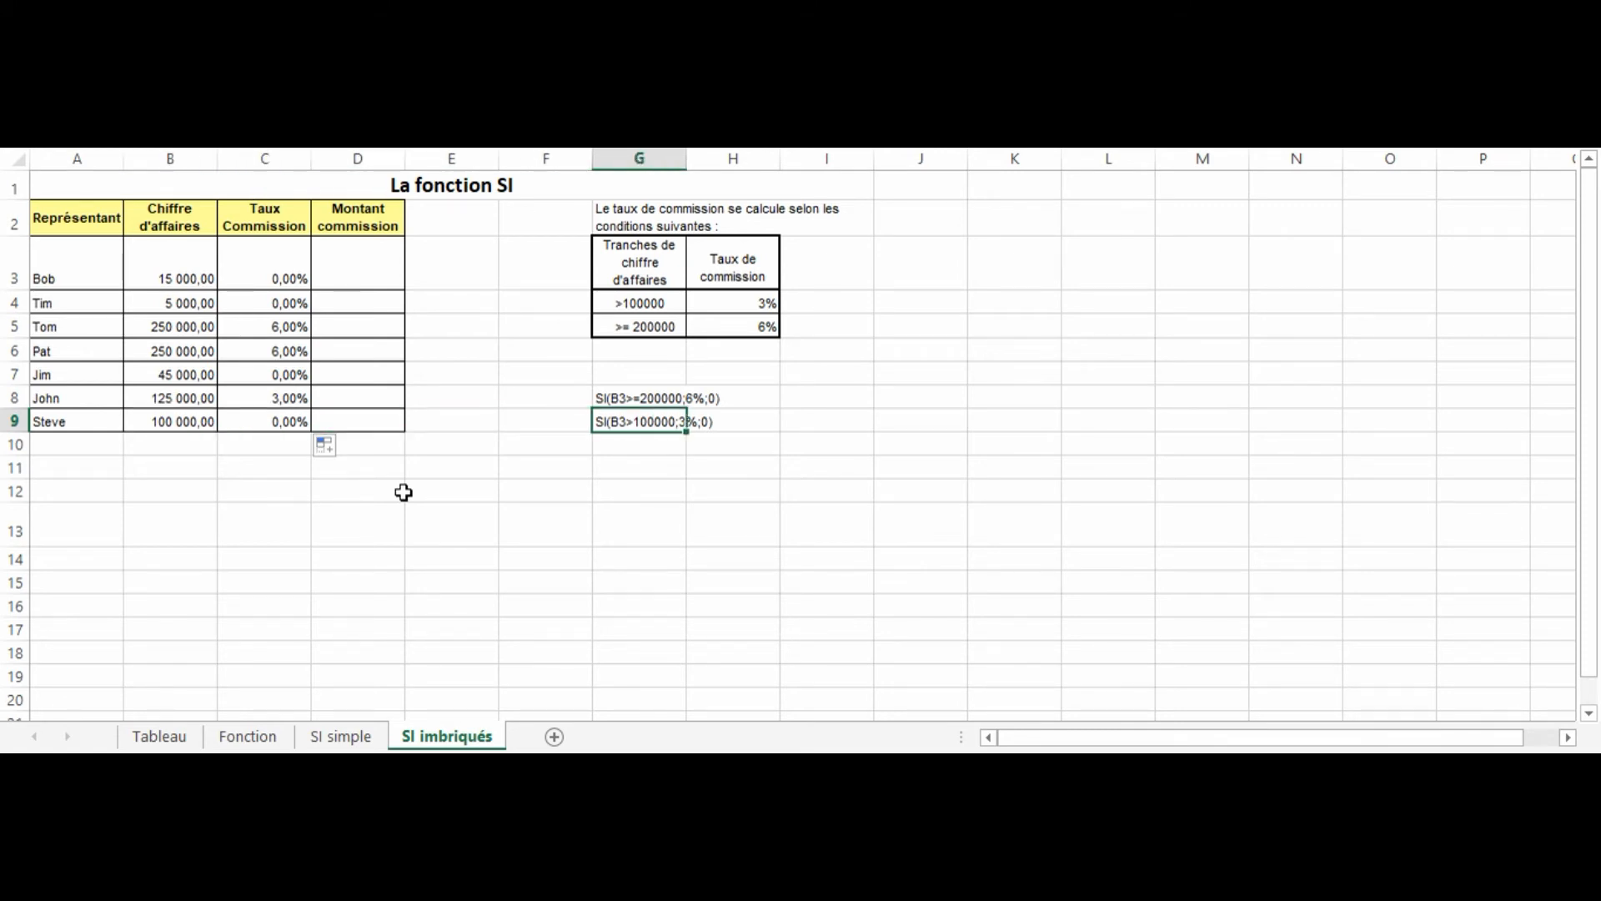
pyautogui.press('Up')
pyautogui.press('Up')
pyautogui.press('Up')
pyautogui.press('Up')
pyautogui.press('Up')
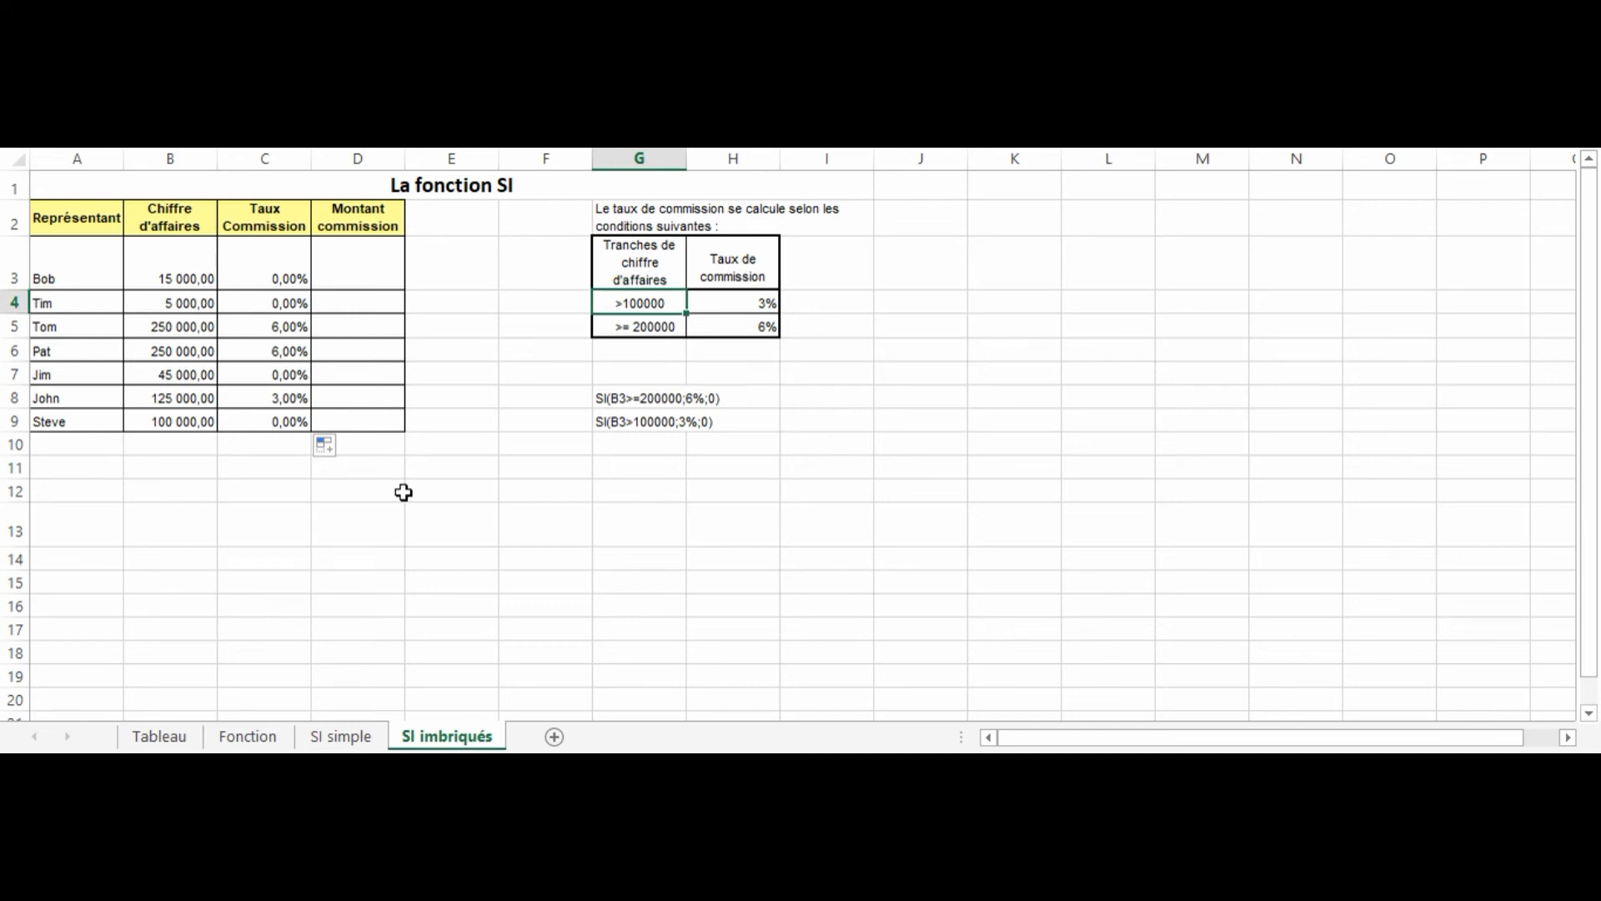
# Step: Calculate the commission amount in D3 with =B3*C3 and fill the formula down through D9
pyautogui.press('Left')
pyautogui.press('Left')
pyautogui.press('Left')
pyautogui.press('Left')
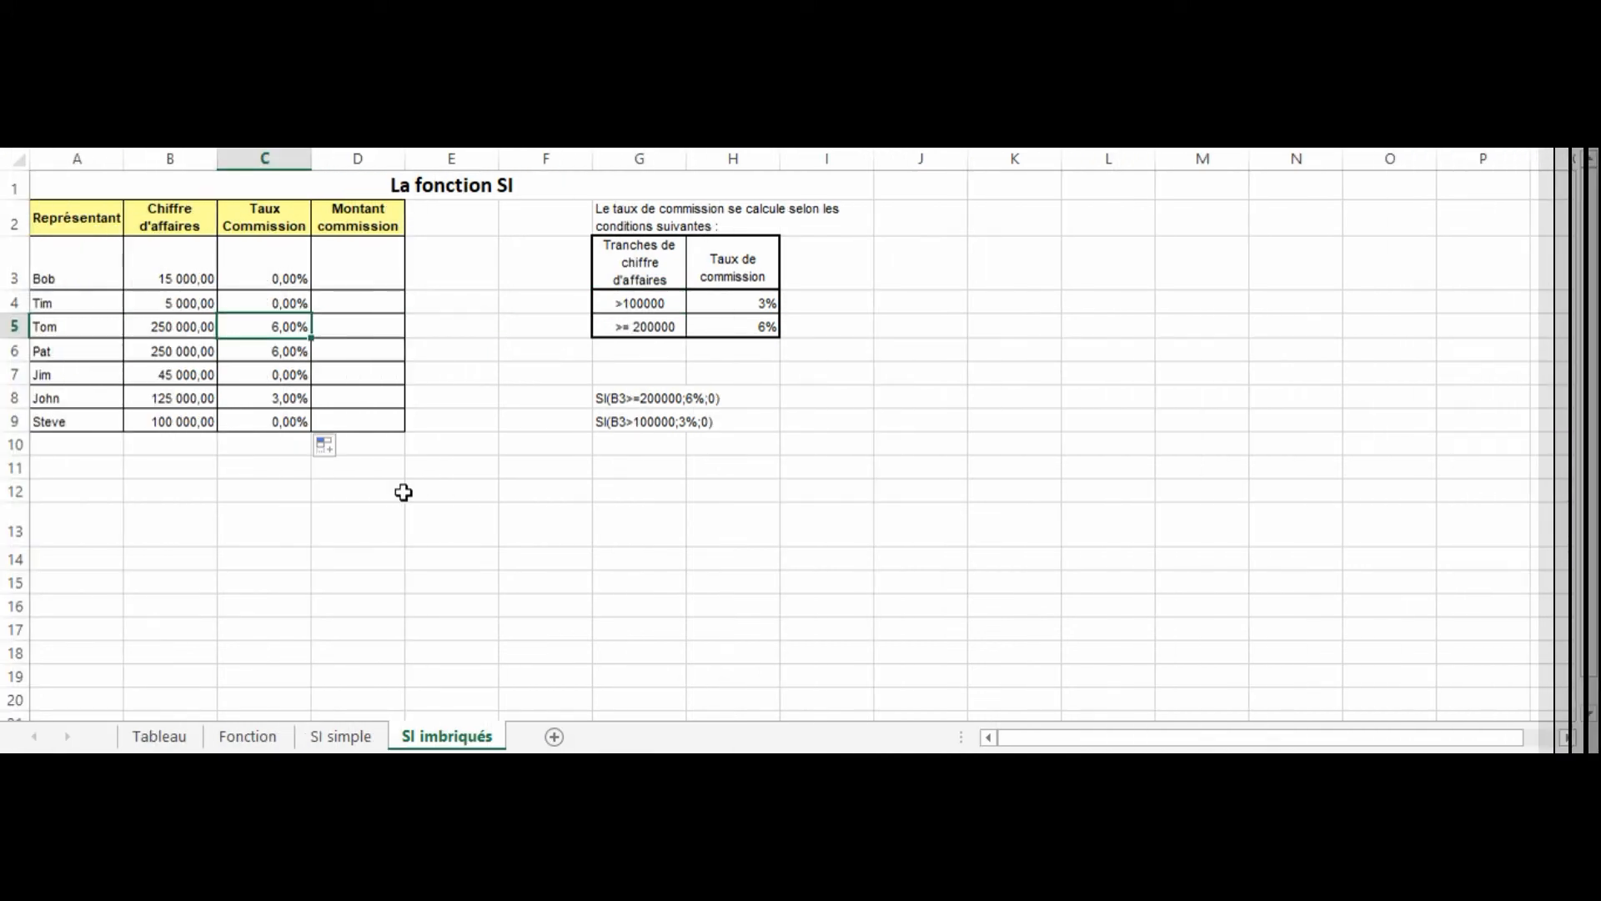
pyautogui.press('Up')
pyautogui.press('Right')
pyautogui.write('=')
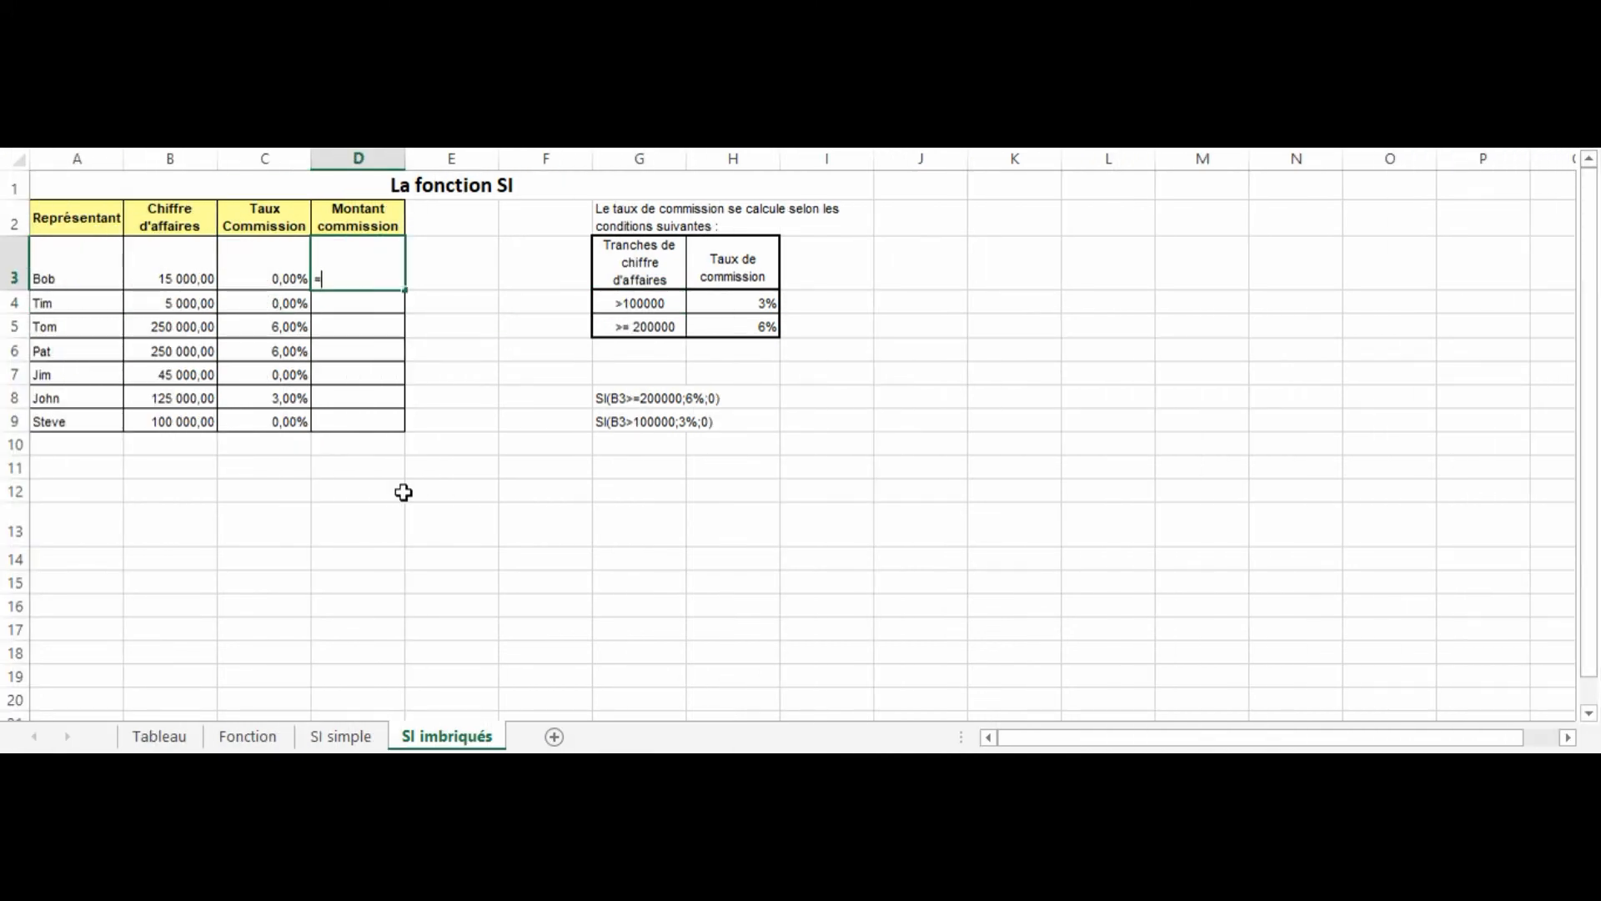
pyautogui.click(189, 273)
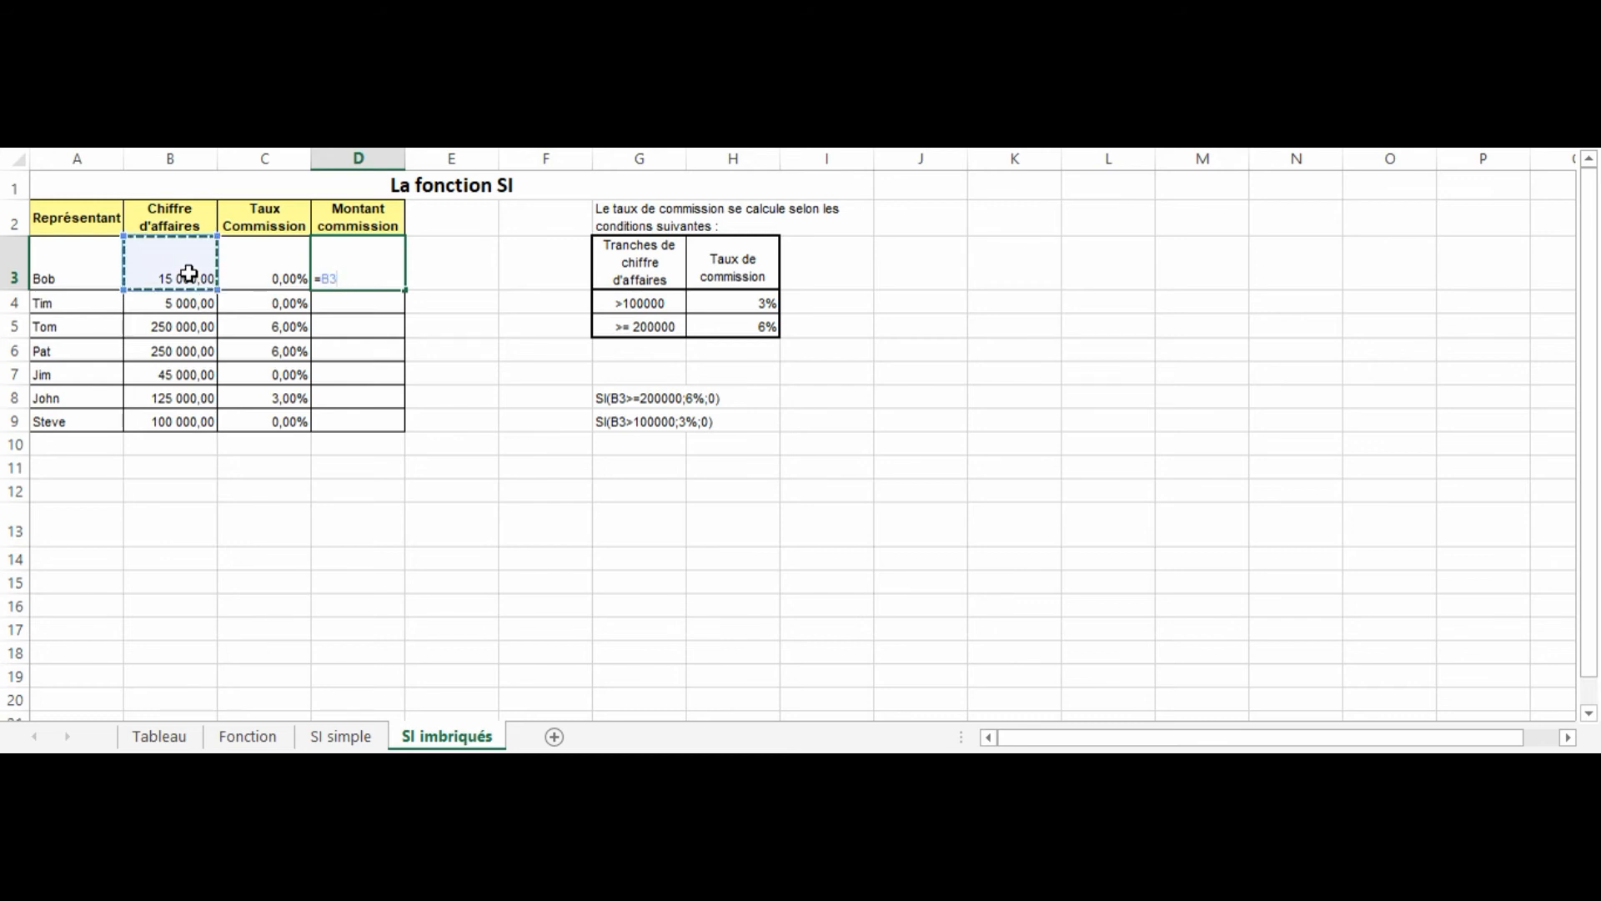
pyautogui.write('*')
pyautogui.click(274, 273)
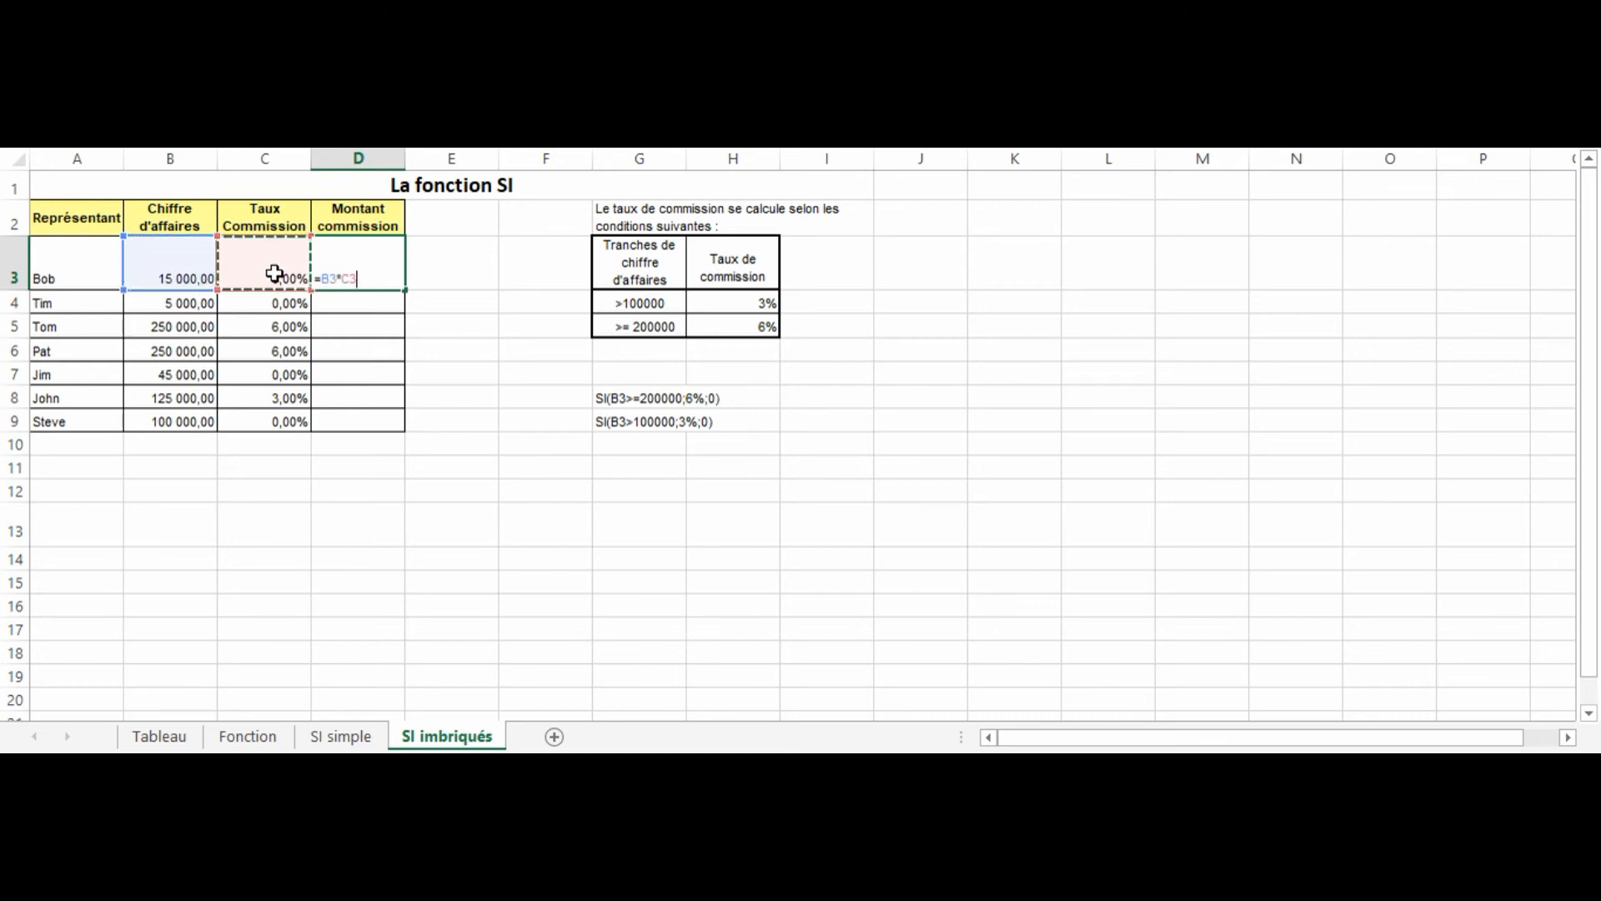
pyautogui.press('Return')
pyautogui.click(391, 266)
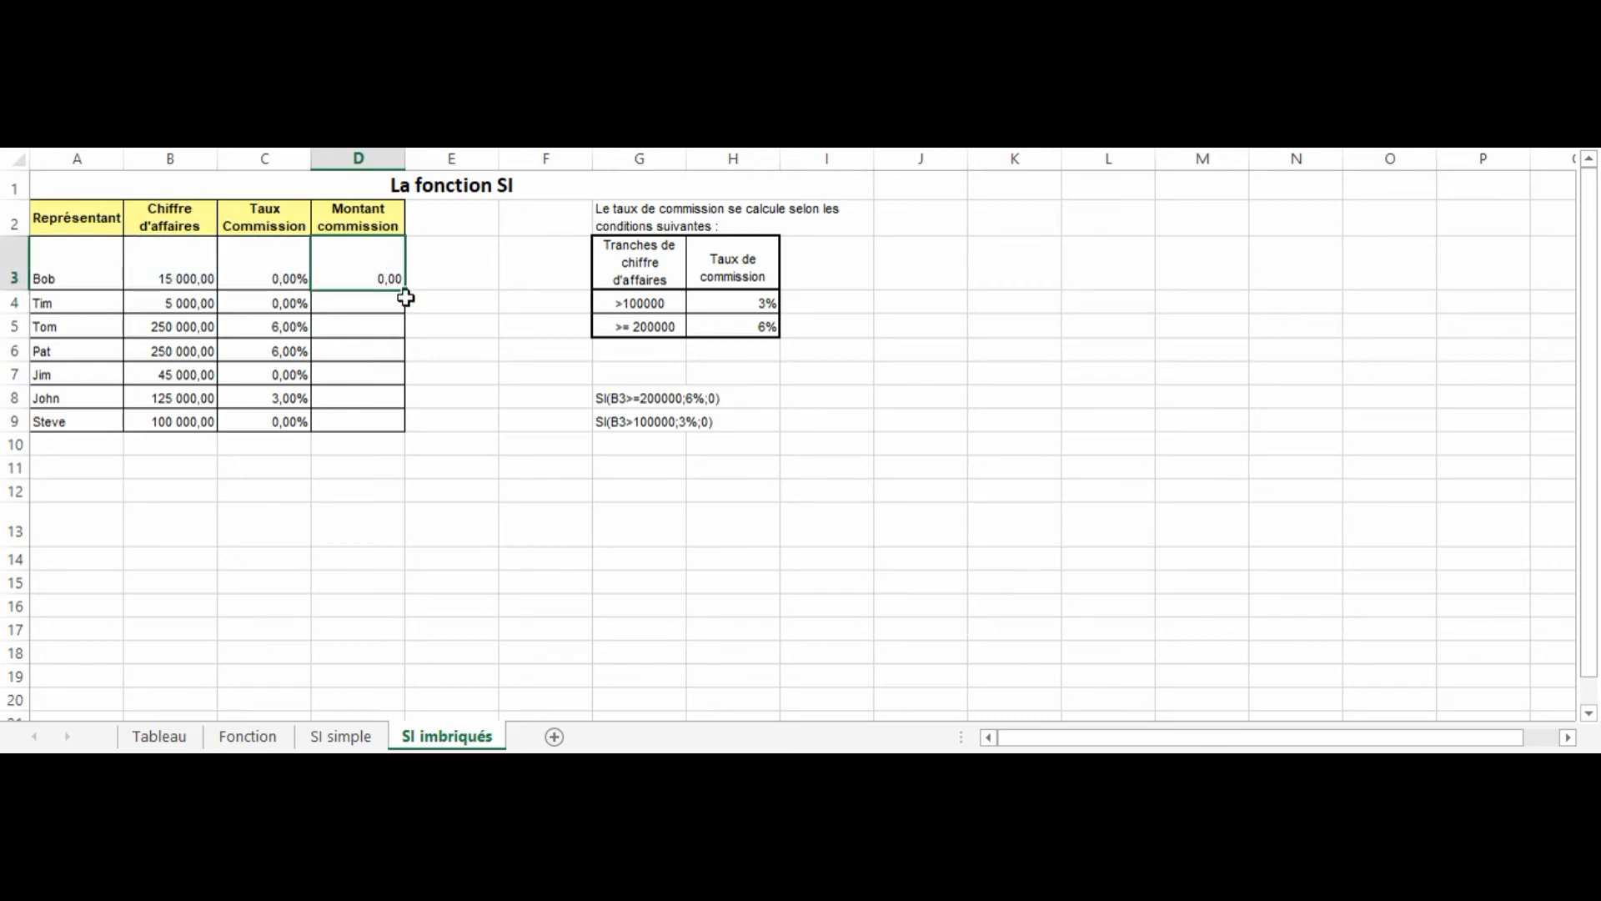
pyautogui.moveTo(404, 289); pyautogui.dragTo(385, 434)
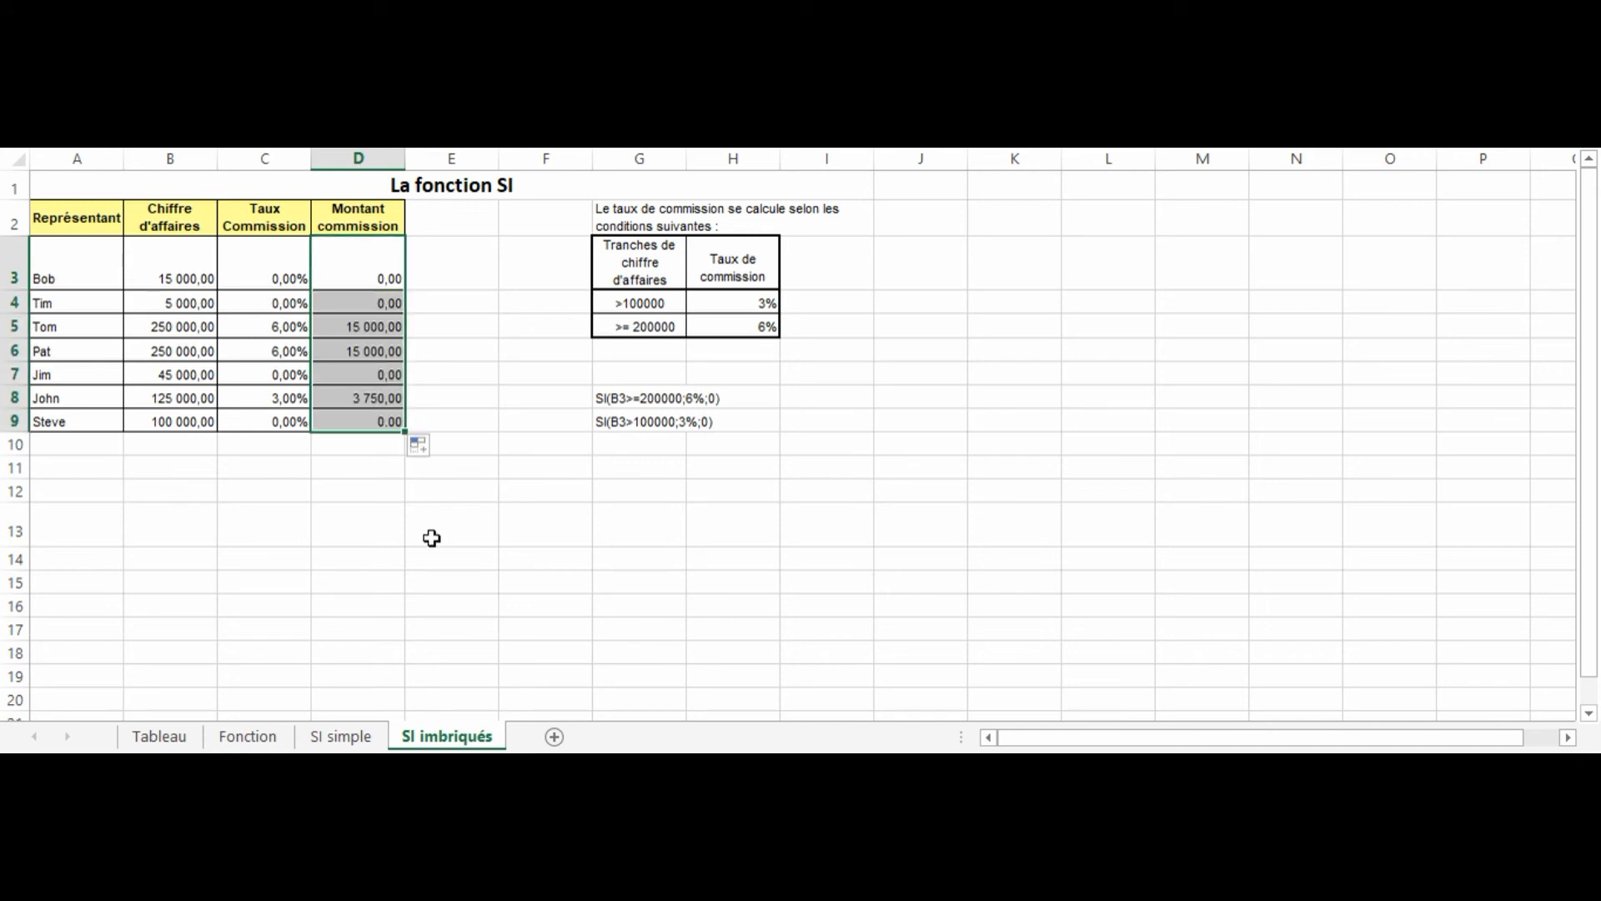
# Step: Reopen the nested SI formula in C3 to review its structure and close it without changes
pyautogui.click(324, 498)
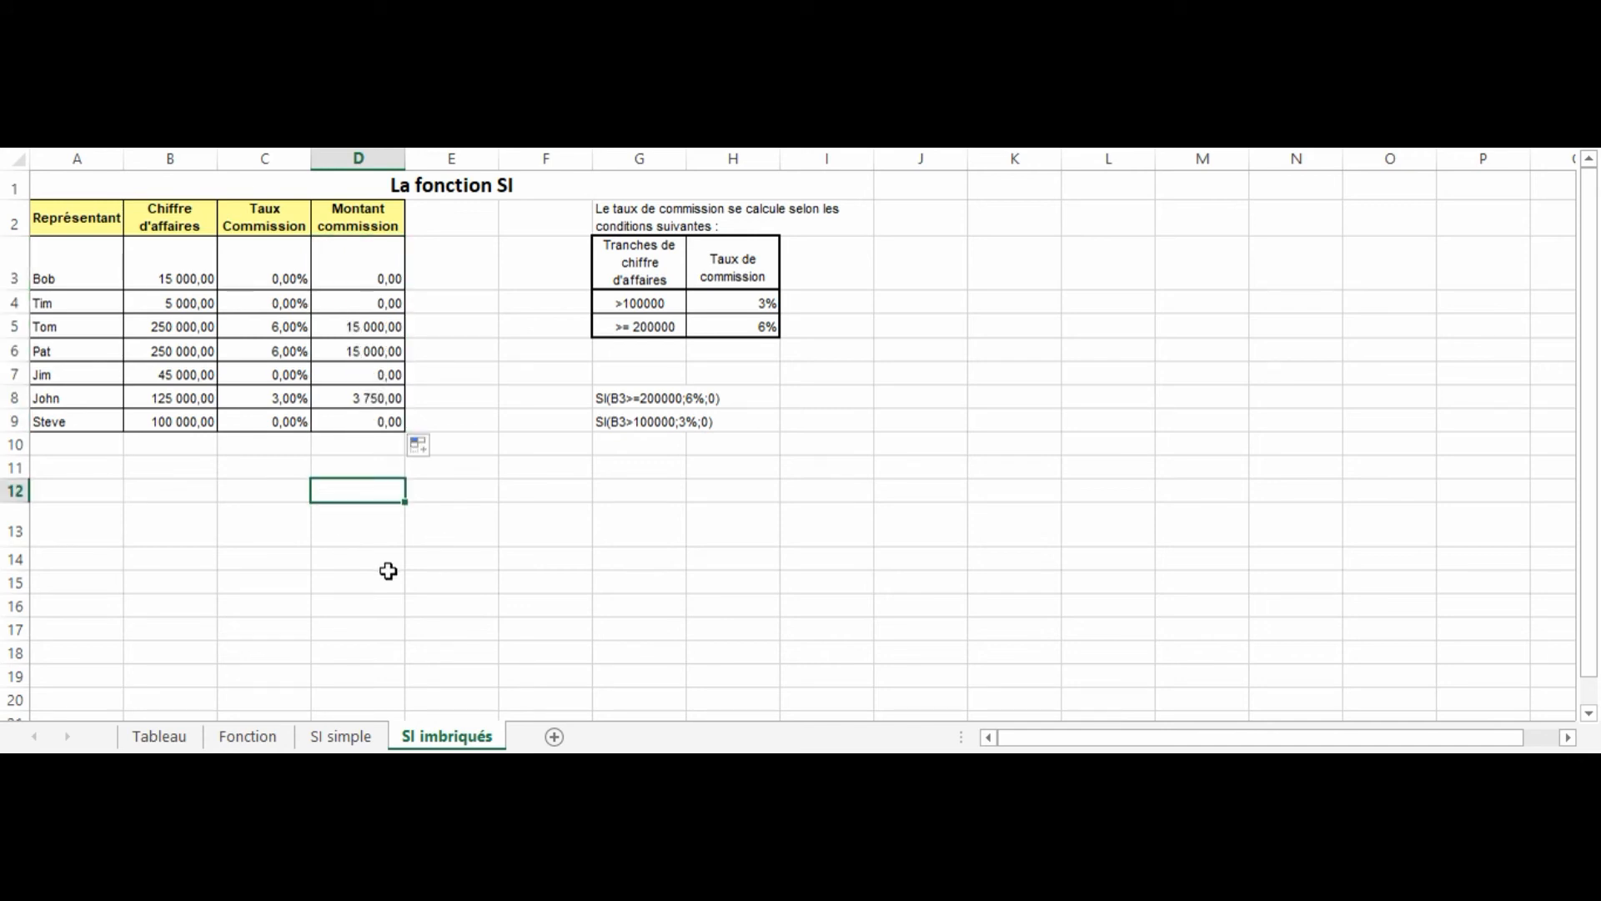
pyautogui.doubleClick(284, 279)
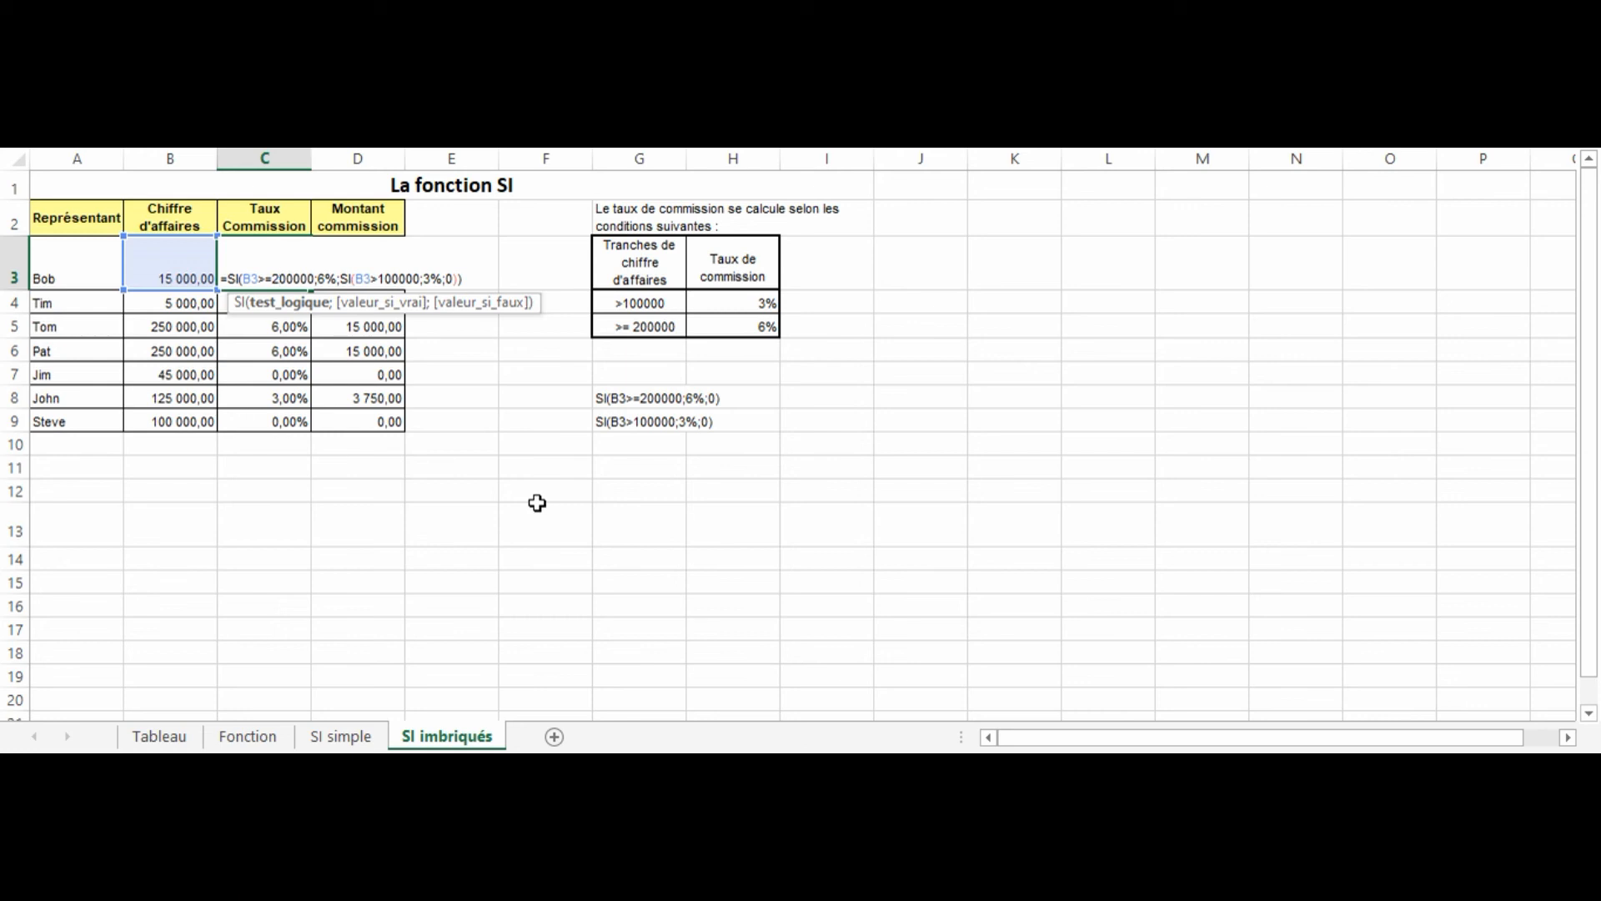
pyautogui.press('Return')
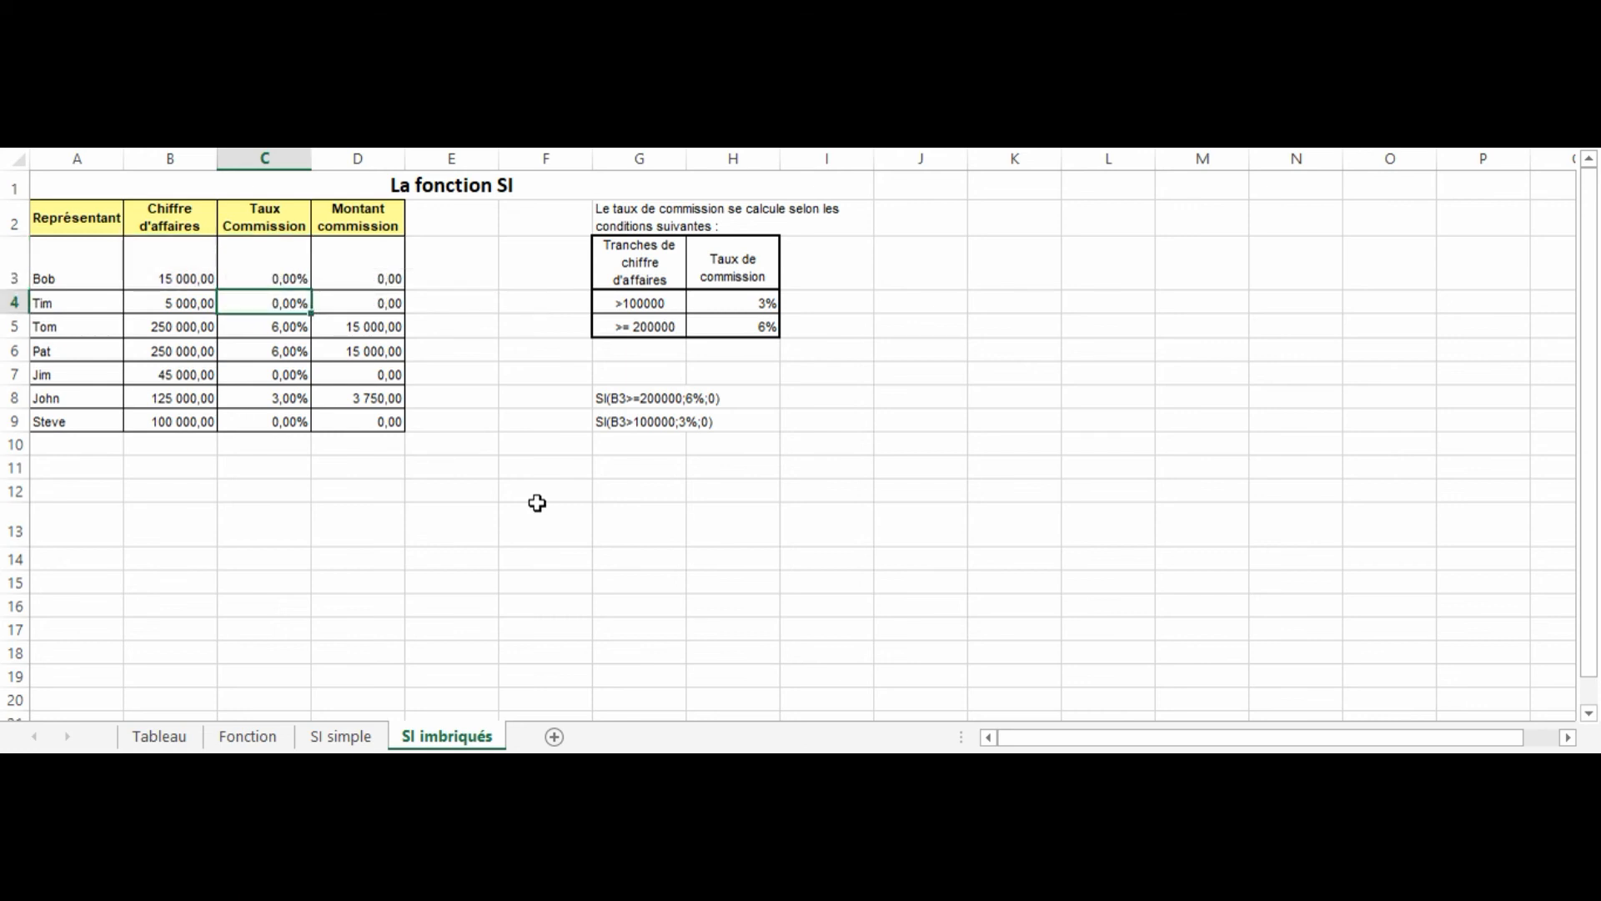